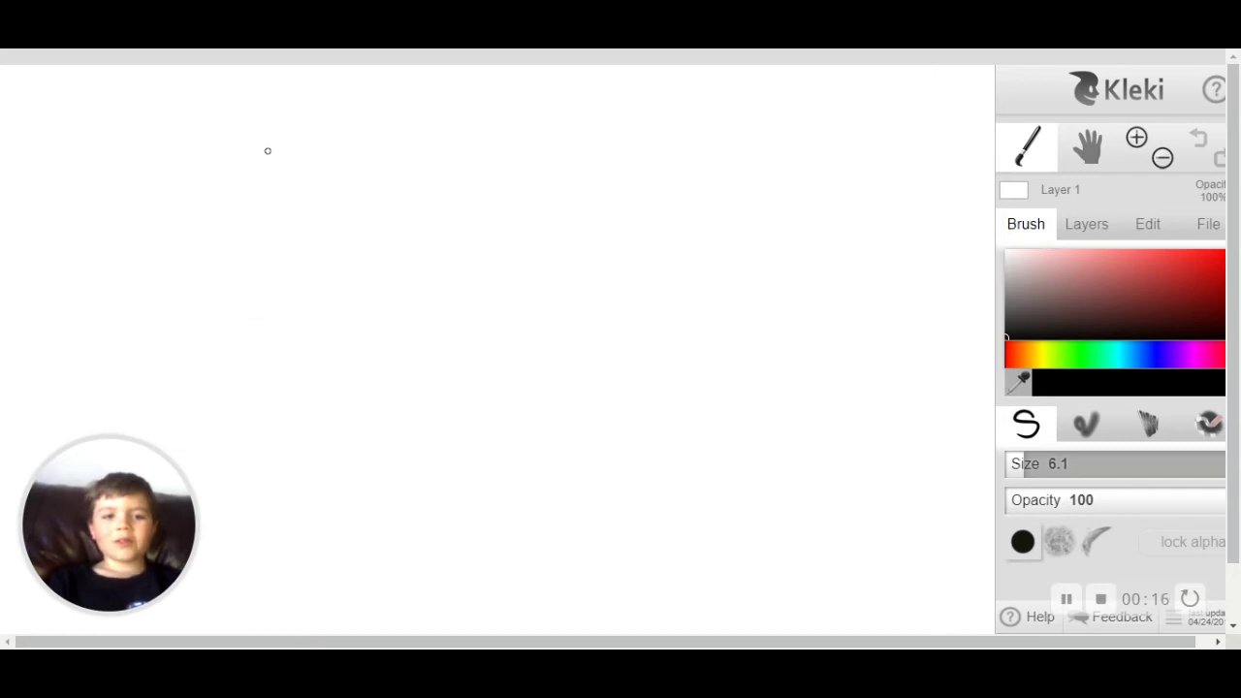
Zoom out until the whole blank canvas is visible with space around it.
{"action": "left_click", "coordinate": [1162, 157]}
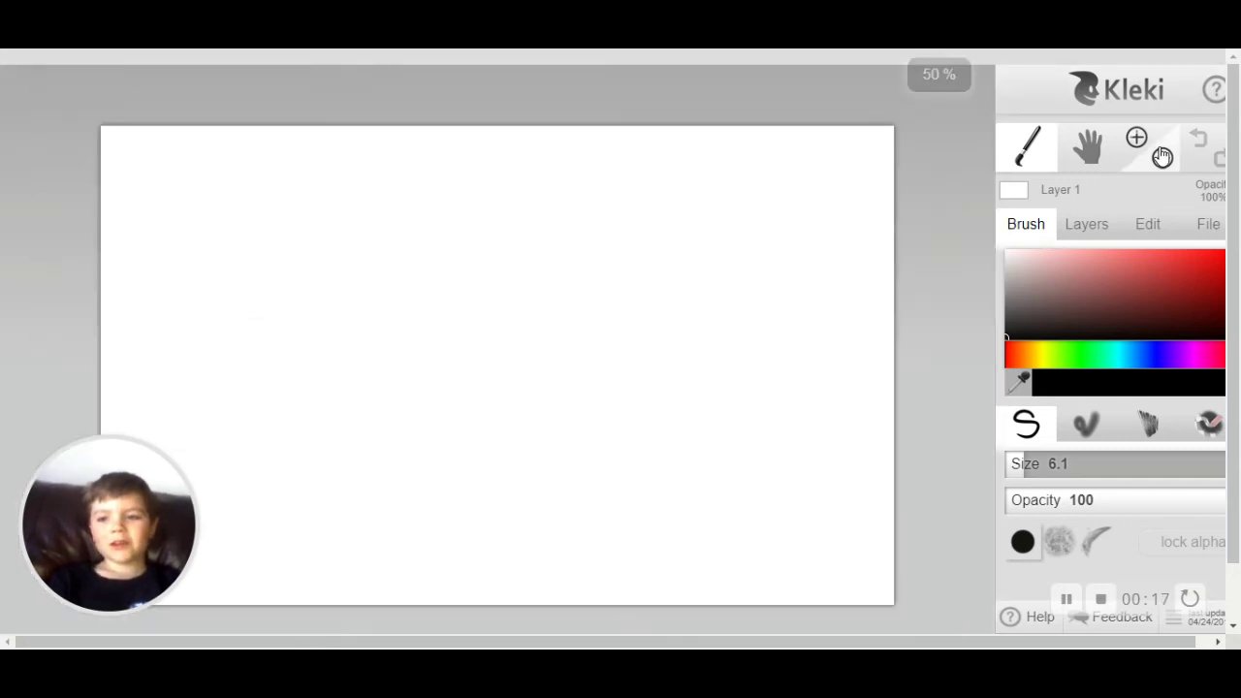
{"action": "left_click", "coordinate": [1163, 156]}
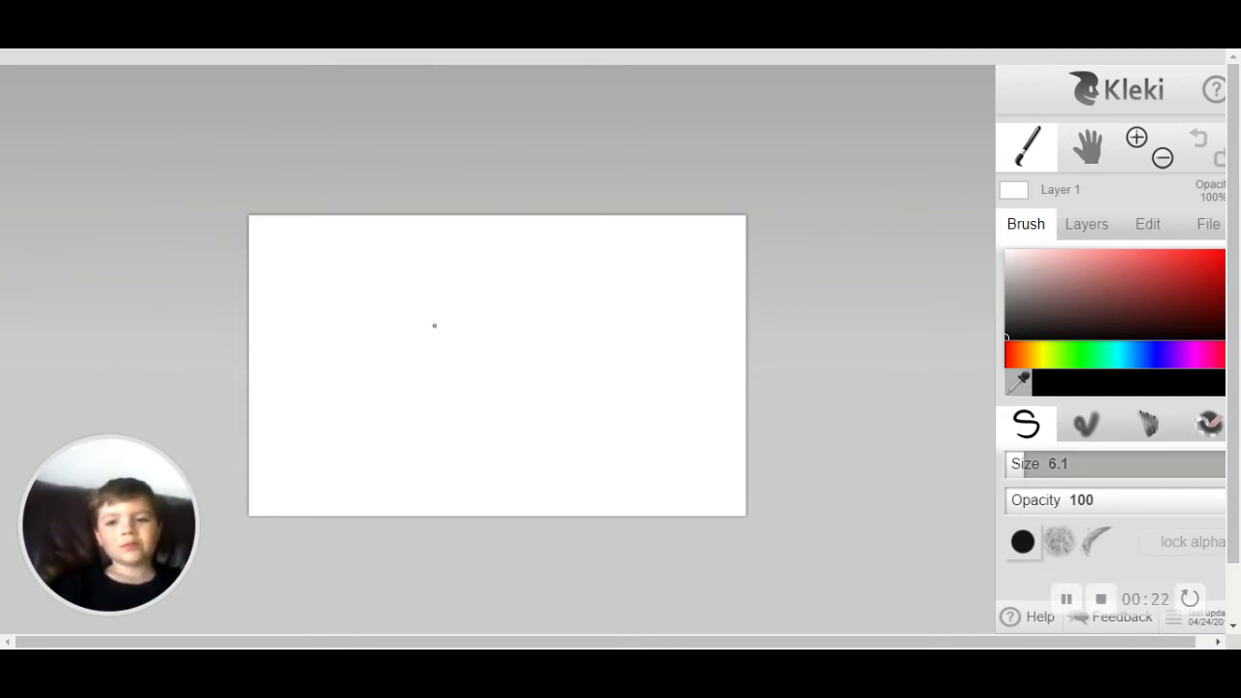
{"action": "left_click", "coordinate": [379, 370]}
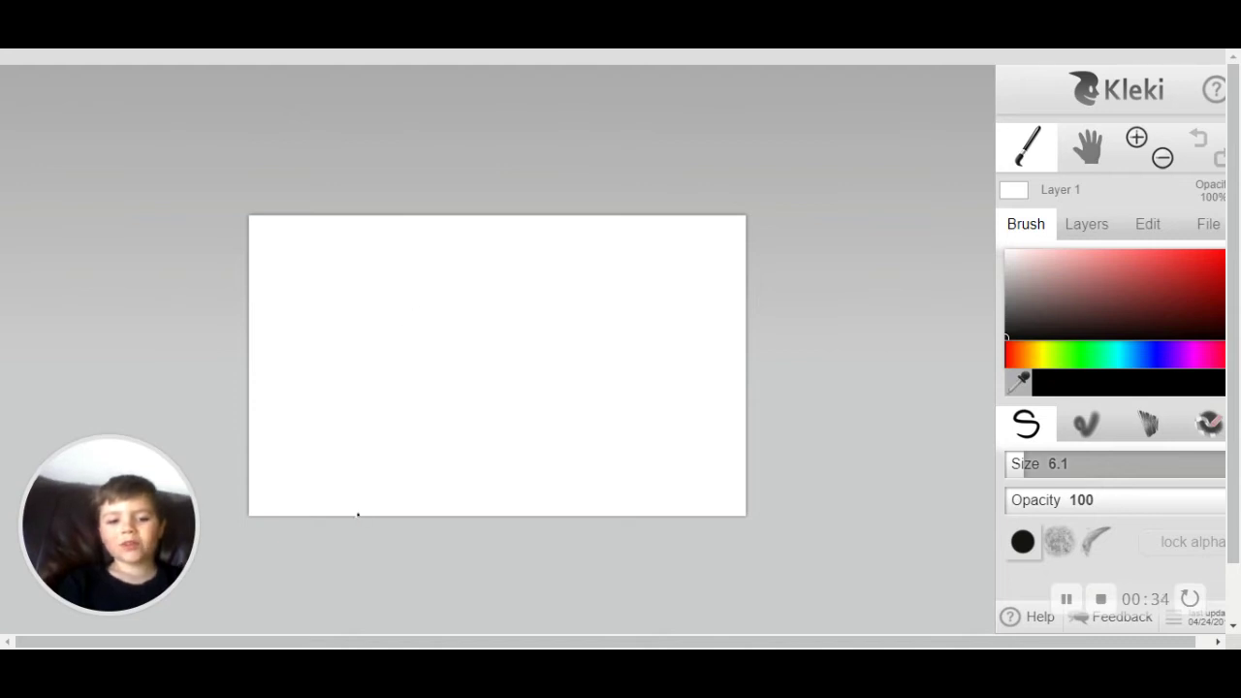
Draw a black outline figure with two body sides, two looped arms, a wide rounded head and simple facial marks.
{"action": "left_click_drag", "start_coordinate": [357, 500], "coordinate": [369, 450]}
{"action": "left_click_drag", "start_coordinate": [543, 513], "coordinate": [544, 418]}
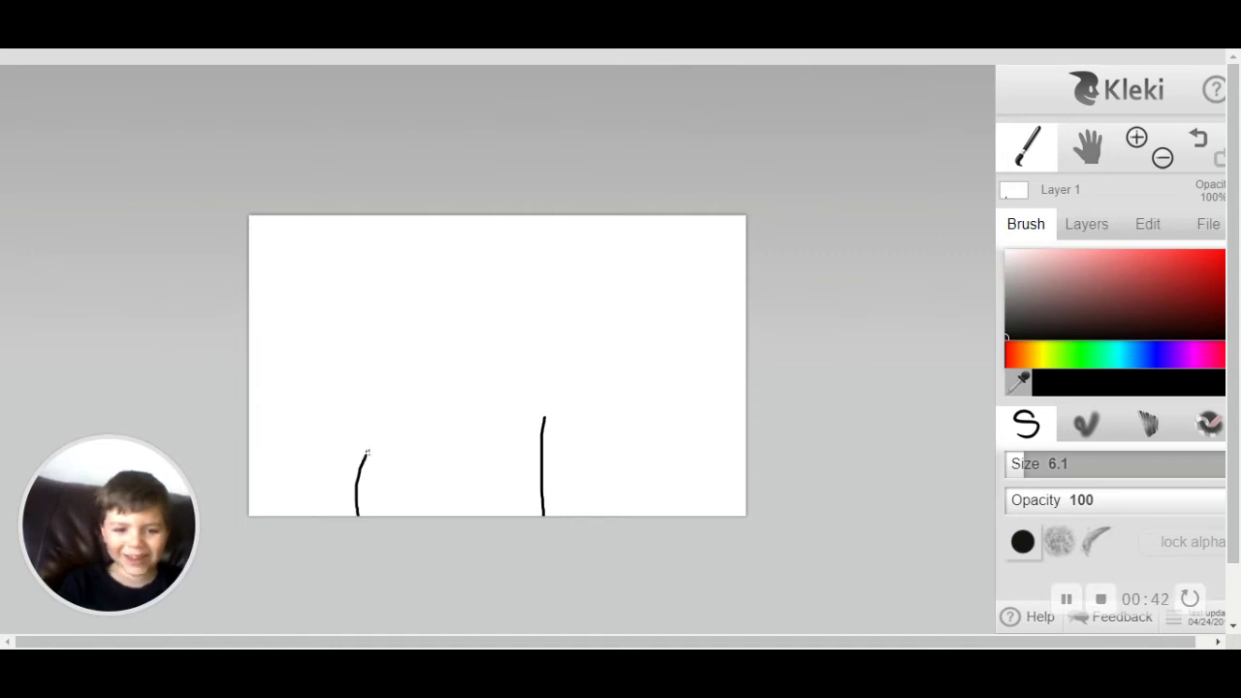
{"action": "mouse_move", "coordinate": [368, 452]}
{"action": "left_mouse_down"}
{"action": "mouse_move", "coordinate": [403, 394]}
{"action": "mouse_move", "coordinate": [347, 399]}
{"action": "mouse_move", "coordinate": [316, 441]}
{"action": "mouse_move", "coordinate": [333, 447]}
{"action": "mouse_move", "coordinate": [408, 395]}
{"action": "left_mouse_up"}
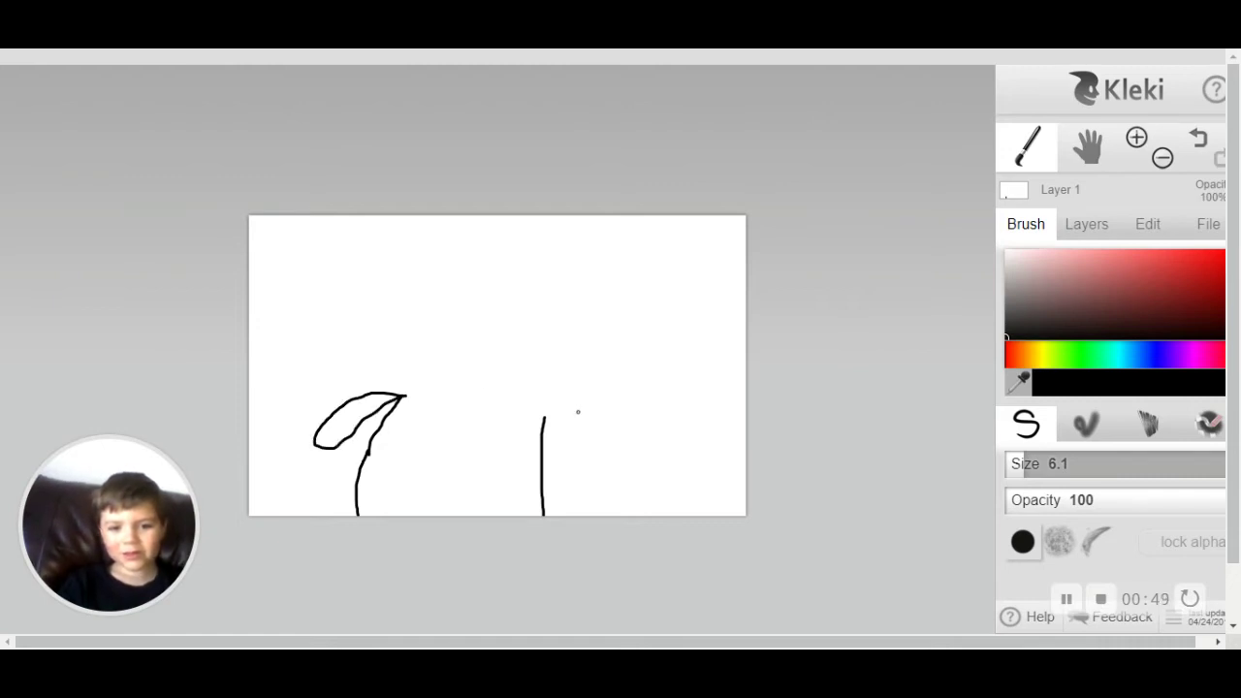
{"action": "mouse_move", "coordinate": [544, 418]}
{"action": "left_mouse_down"}
{"action": "mouse_move", "coordinate": [630, 487]}
{"action": "mouse_move", "coordinate": [597, 493]}
{"action": "mouse_move", "coordinate": [547, 428]}
{"action": "left_mouse_up"}
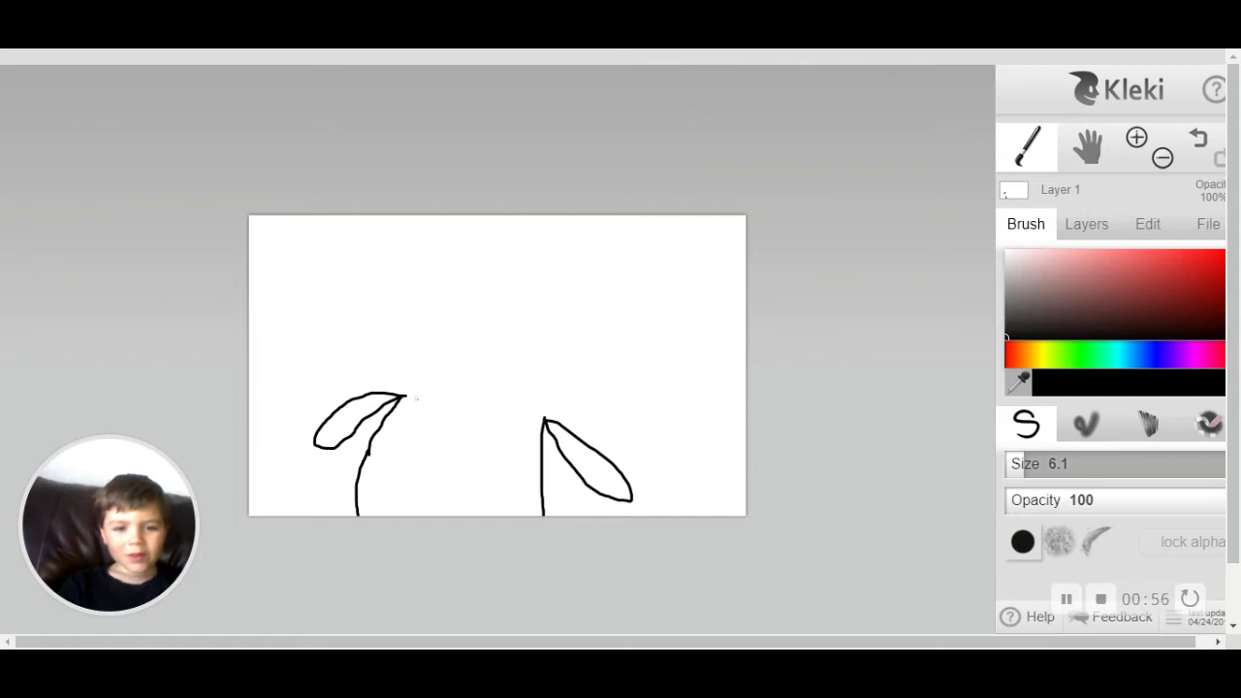
{"action": "mouse_move", "coordinate": [417, 398]}
{"action": "left_mouse_down"}
{"action": "mouse_move", "coordinate": [389, 391]}
{"action": "mouse_move", "coordinate": [360, 334]}
{"action": "mouse_move", "coordinate": [372, 312]}
{"action": "mouse_move", "coordinate": [422, 294]}
{"action": "mouse_move", "coordinate": [475, 294]}
{"action": "mouse_move", "coordinate": [569, 388]}
{"action": "mouse_move", "coordinate": [549, 419]}
{"action": "mouse_move", "coordinate": [402, 399]}
{"action": "left_mouse_up"}
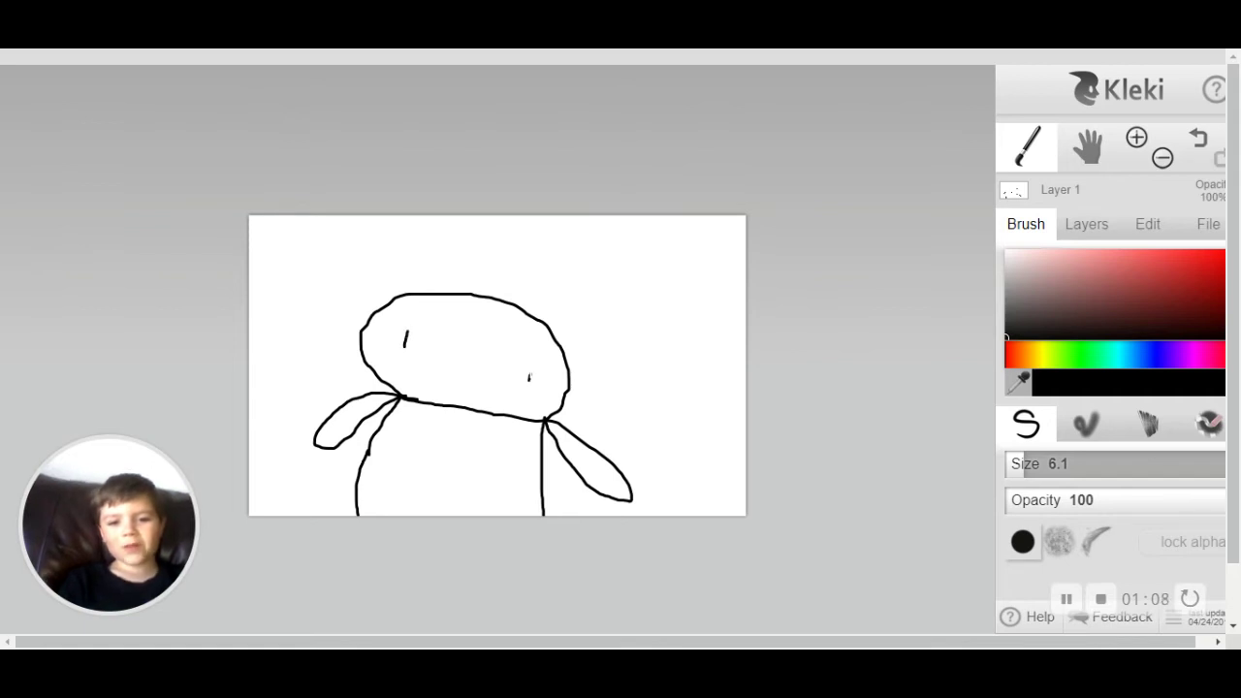
{"action": "left_click_drag", "start_coordinate": [445, 312], "coordinate": [512, 332]}
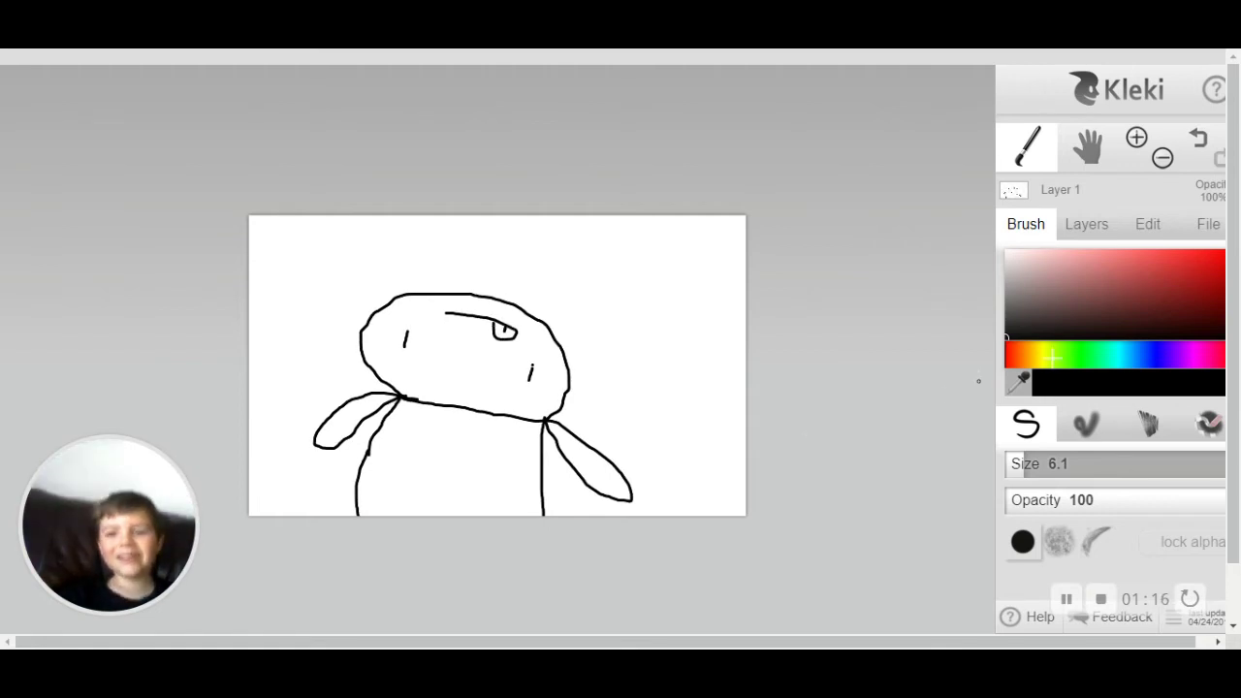
Undo all strokes of the figure with the looped arms to clear the canvas.
{"action": "left_click", "coordinate": [1200, 138]}
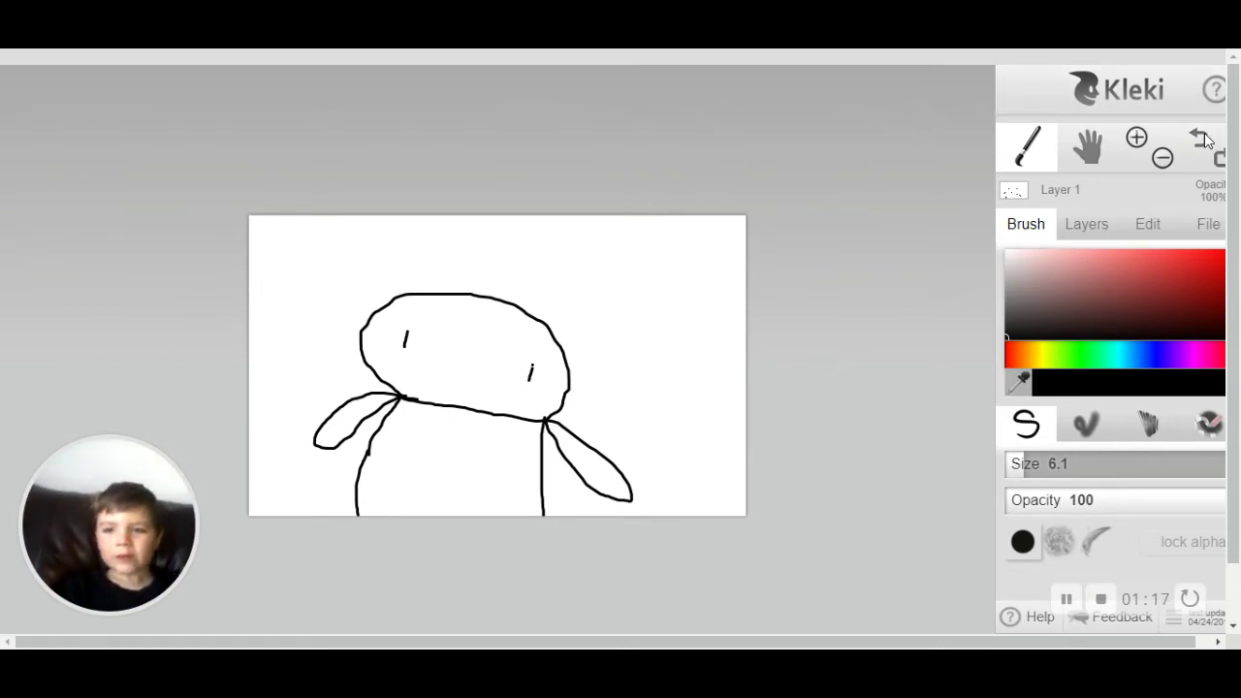
{"action": "left_click", "coordinate": [1198, 140]}
{"action": "left_click", "coordinate": [1199, 140]}
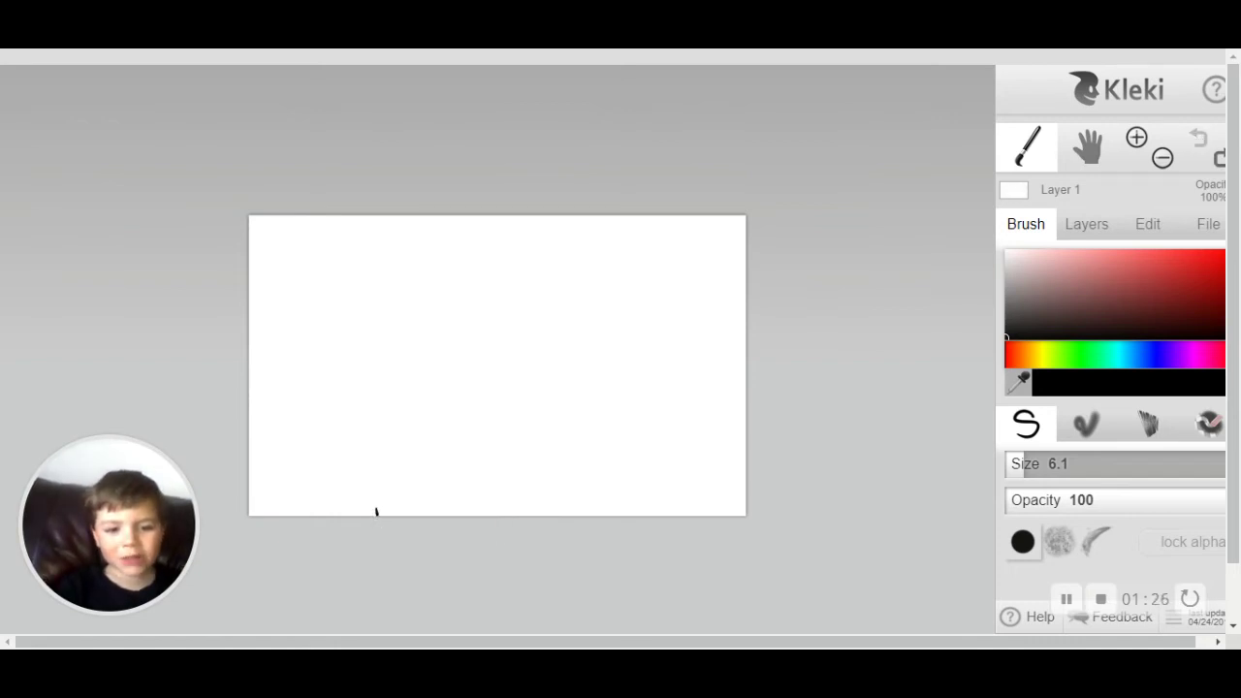
Draw a new figure with two vertical body sides, a wide rounded head and two curved lines for eyes.
{"action": "left_click_drag", "start_coordinate": [376, 511], "coordinate": [376, 409]}
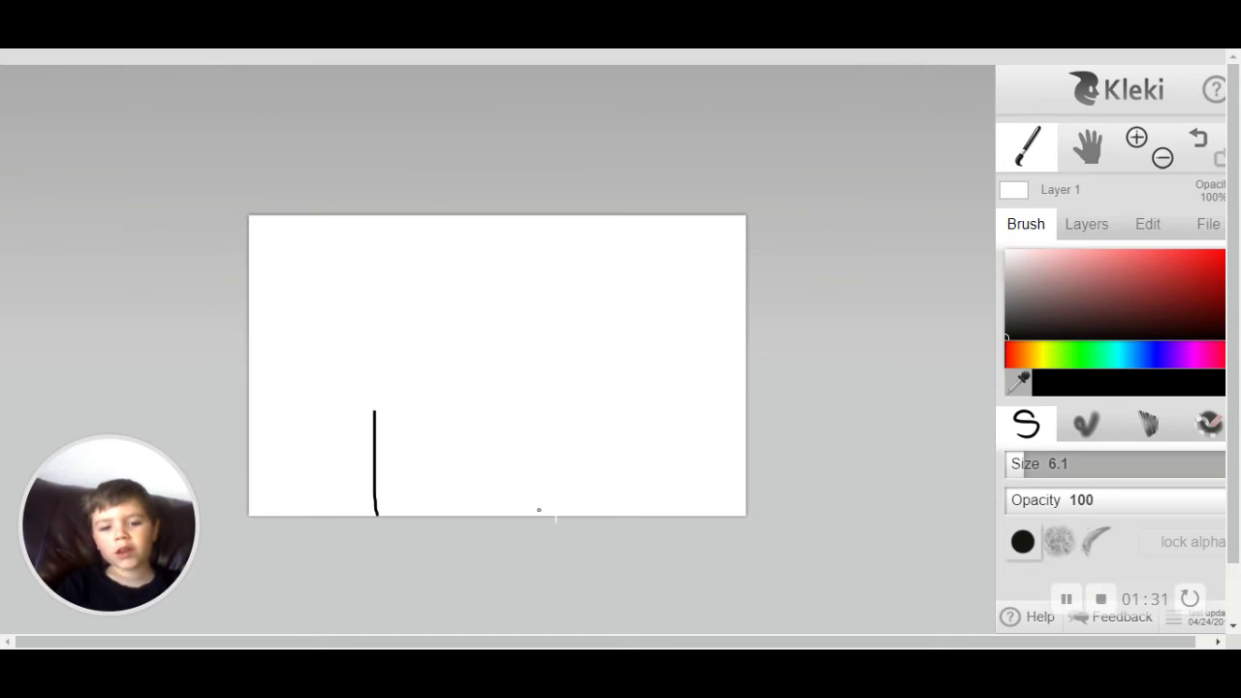
{"action": "mouse_move", "coordinate": [545, 519]}
{"action": "left_mouse_down"}
{"action": "mouse_move", "coordinate": [533, 414]}
{"action": "mouse_move", "coordinate": [510, 401]}
{"action": "mouse_move", "coordinate": [341, 404]}
{"action": "mouse_move", "coordinate": [325, 374]}
{"action": "mouse_move", "coordinate": [337, 320]}
{"action": "mouse_move", "coordinate": [356, 297]}
{"action": "mouse_move", "coordinate": [413, 283]}
{"action": "mouse_move", "coordinate": [537, 316]}
{"action": "mouse_move", "coordinate": [556, 385]}
{"action": "mouse_move", "coordinate": [531, 401]}
{"action": "left_mouse_up"}
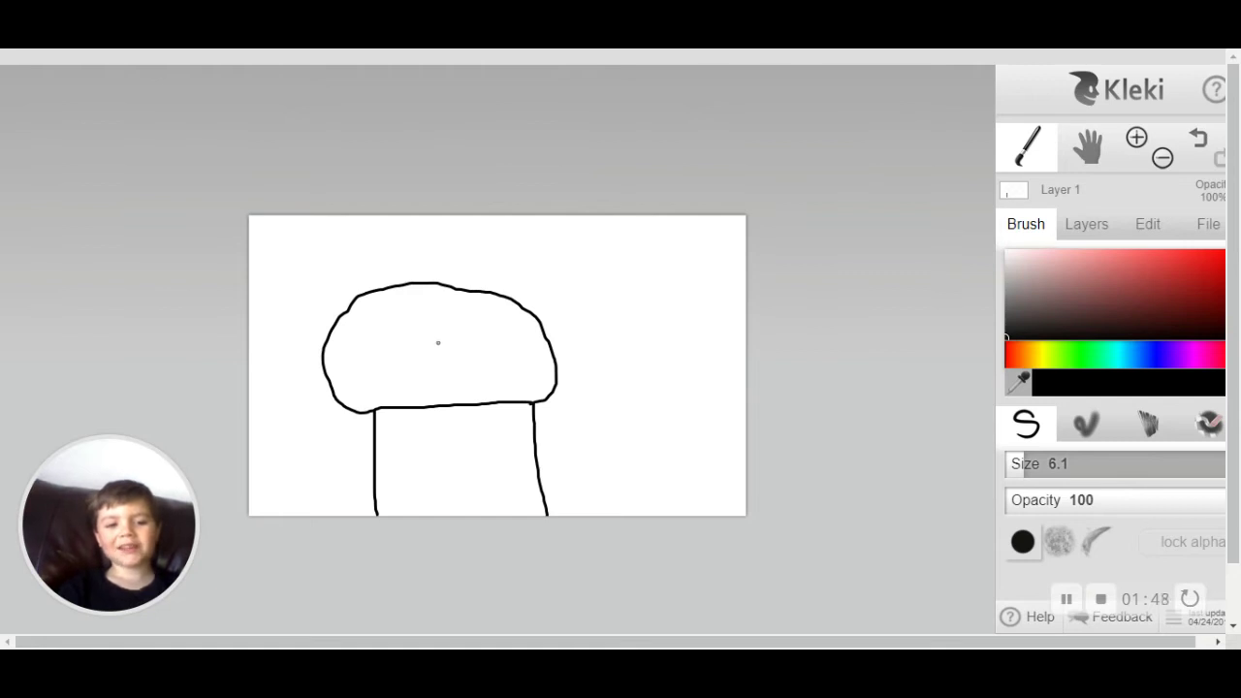
{"action": "left_click", "coordinate": [387, 320]}
{"action": "left_click_drag", "start_coordinate": [386, 323], "coordinate": [380, 341]}
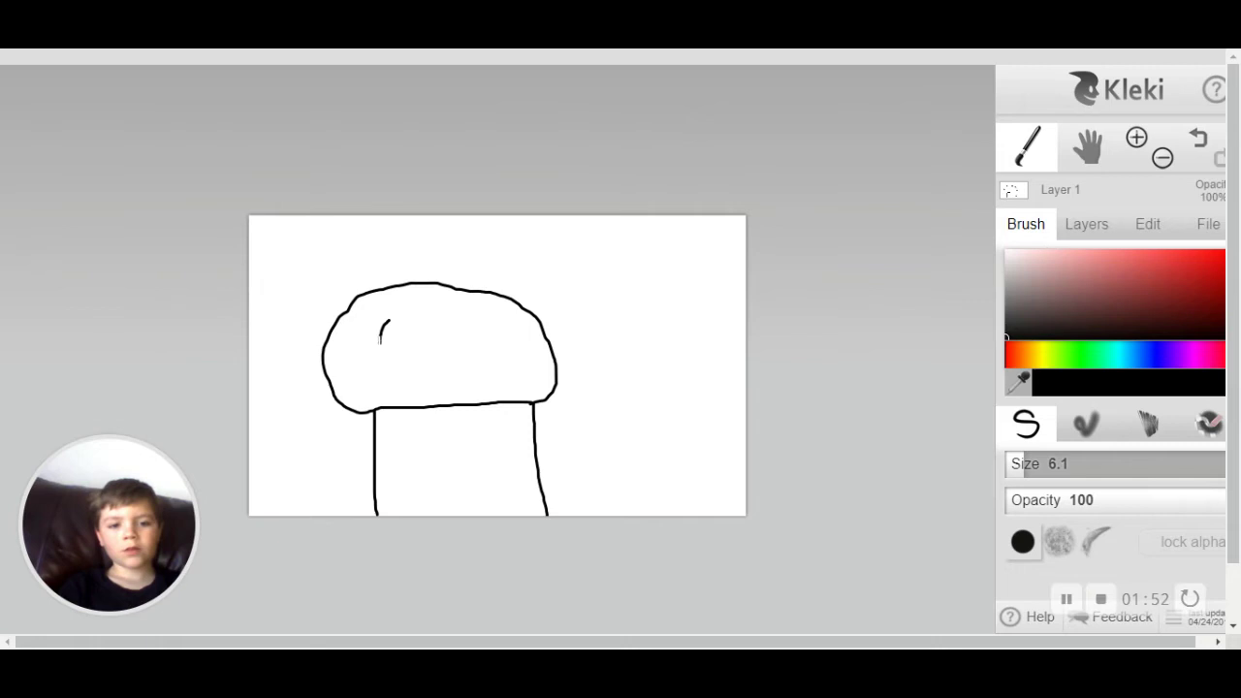
{"action": "left_click_drag", "start_coordinate": [499, 325], "coordinate": [492, 349]}
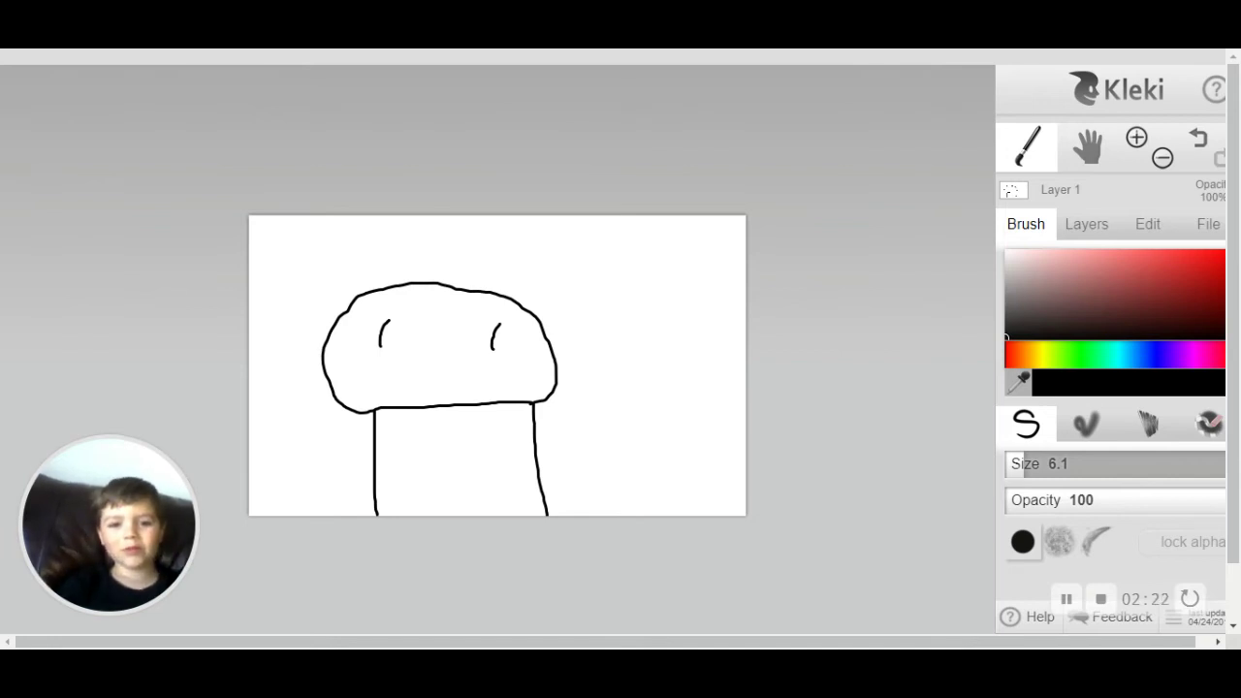
Undo the curved eye lines and draw two small narrow oval eyes instead.
{"action": "left_click", "coordinate": [1200, 138]}
{"action": "left_click", "coordinate": [1199, 137]}
{"action": "left_click_drag", "start_coordinate": [384, 339], "coordinate": [390, 350]}
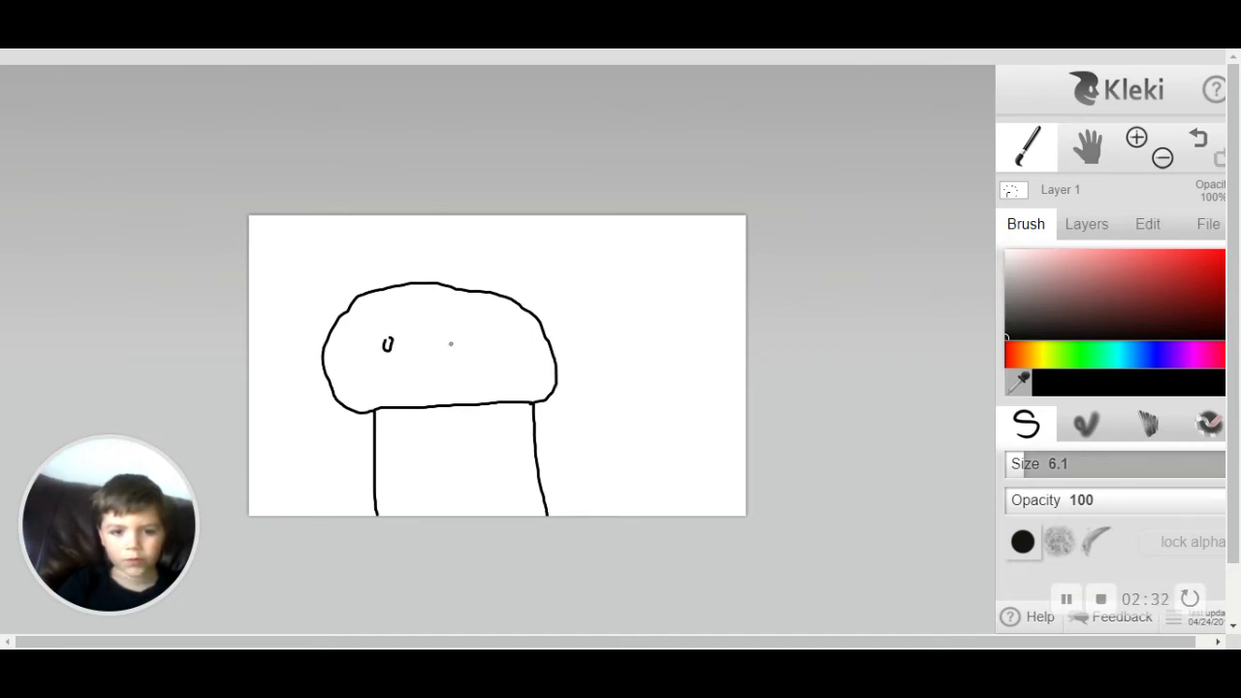
{"action": "left_click_drag", "start_coordinate": [475, 345], "coordinate": [482, 353]}
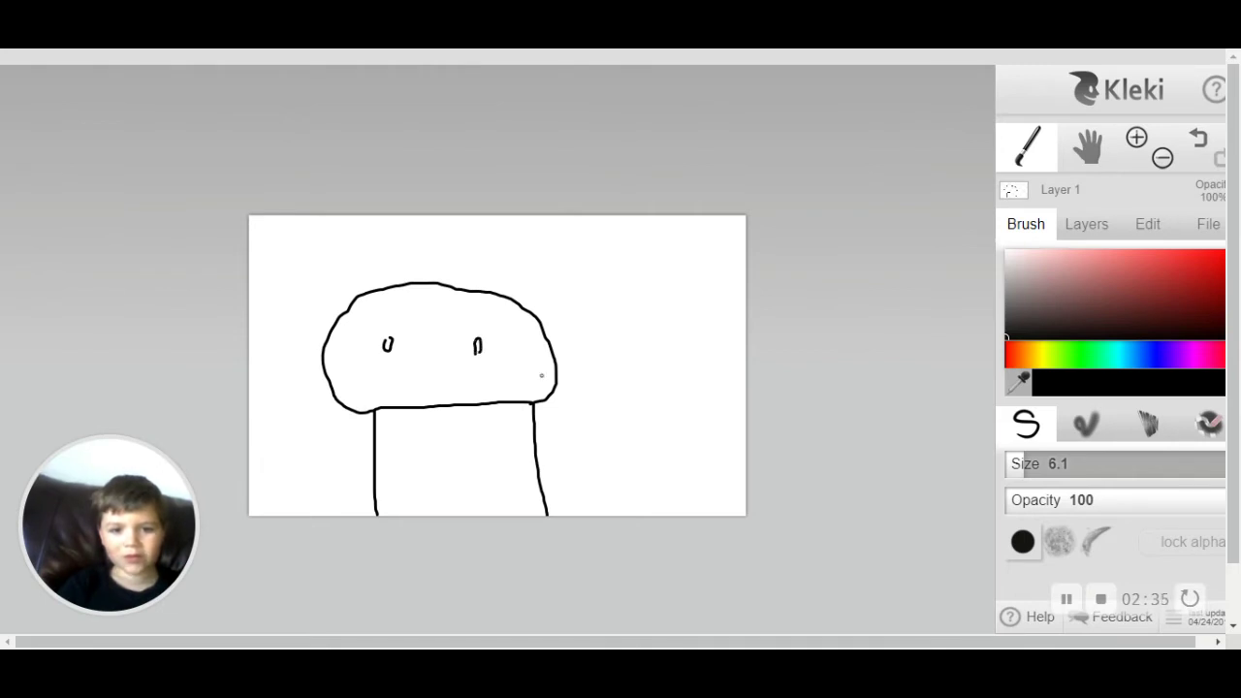
Draw a curved smile below the oval eyes and add small strokes at its end.
{"action": "mouse_move", "coordinate": [370, 364]}
{"action": "left_mouse_down"}
{"action": "mouse_move", "coordinate": [436, 378]}
{"action": "mouse_move", "coordinate": [465, 367]}
{"action": "left_mouse_up"}
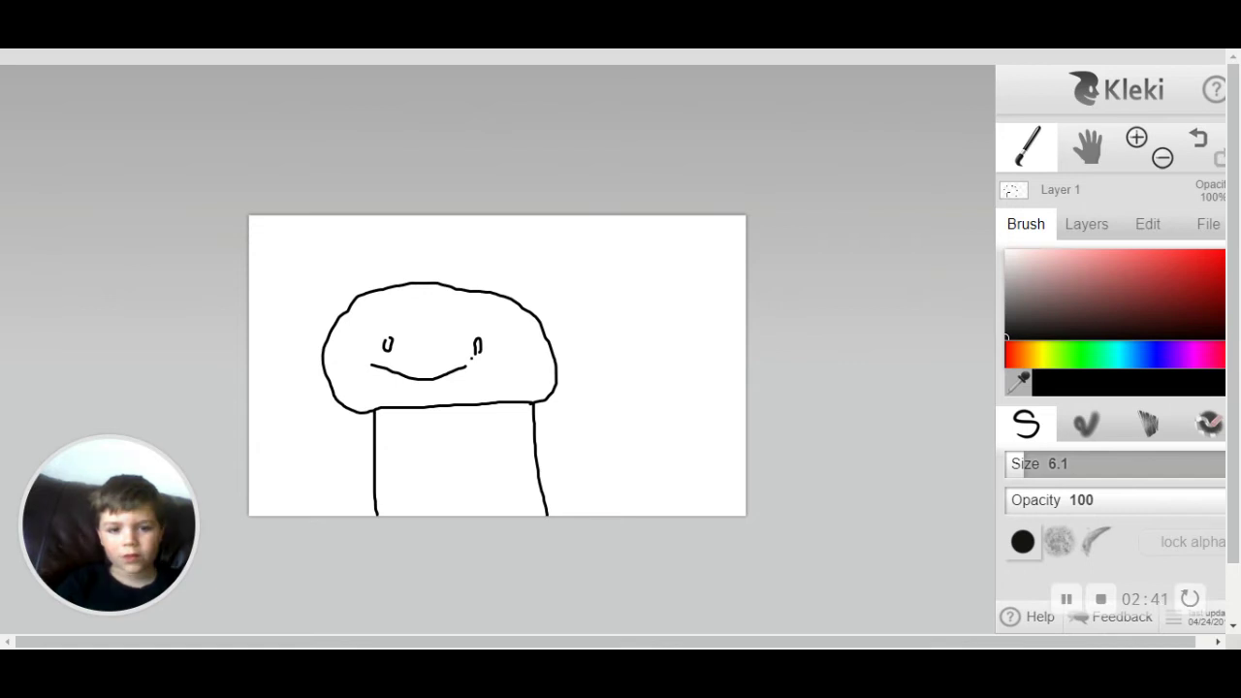
{"action": "left_click_drag", "start_coordinate": [472, 360], "coordinate": [472, 371]}
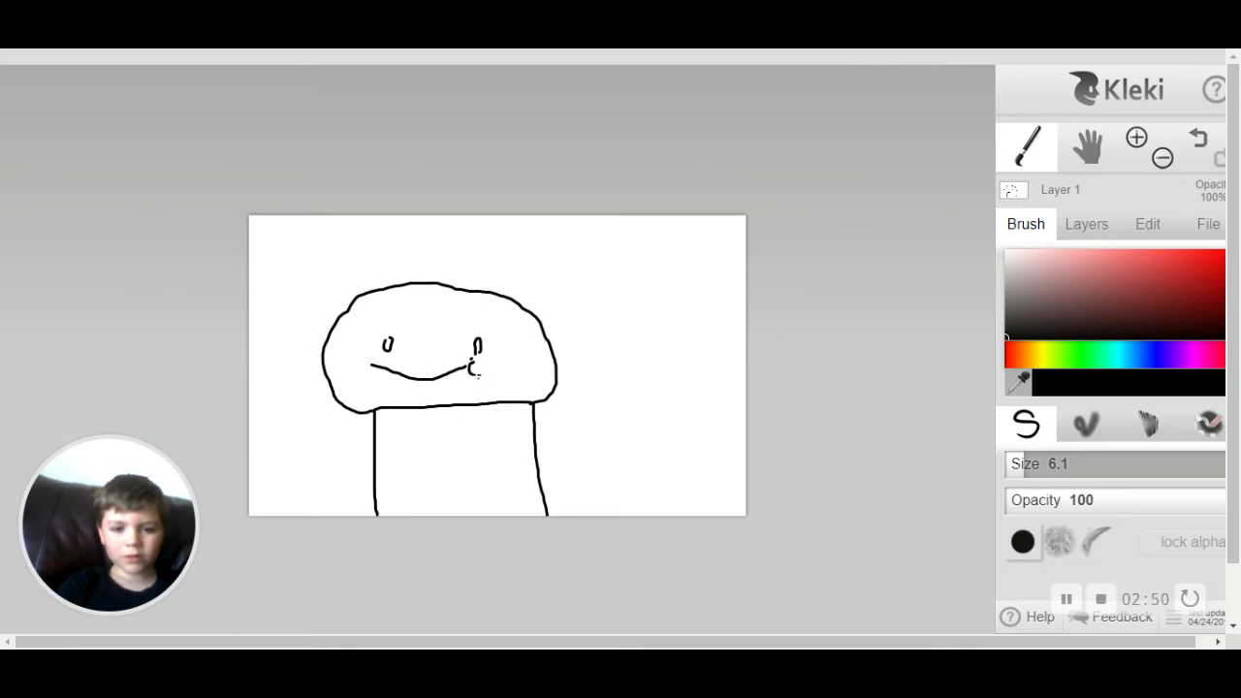
{"action": "mouse_move", "coordinate": [477, 377]}
{"action": "left_mouse_down"}
{"action": "mouse_move", "coordinate": [423, 390]}
{"action": "mouse_move", "coordinate": [378, 372]}
{"action": "left_mouse_up"}
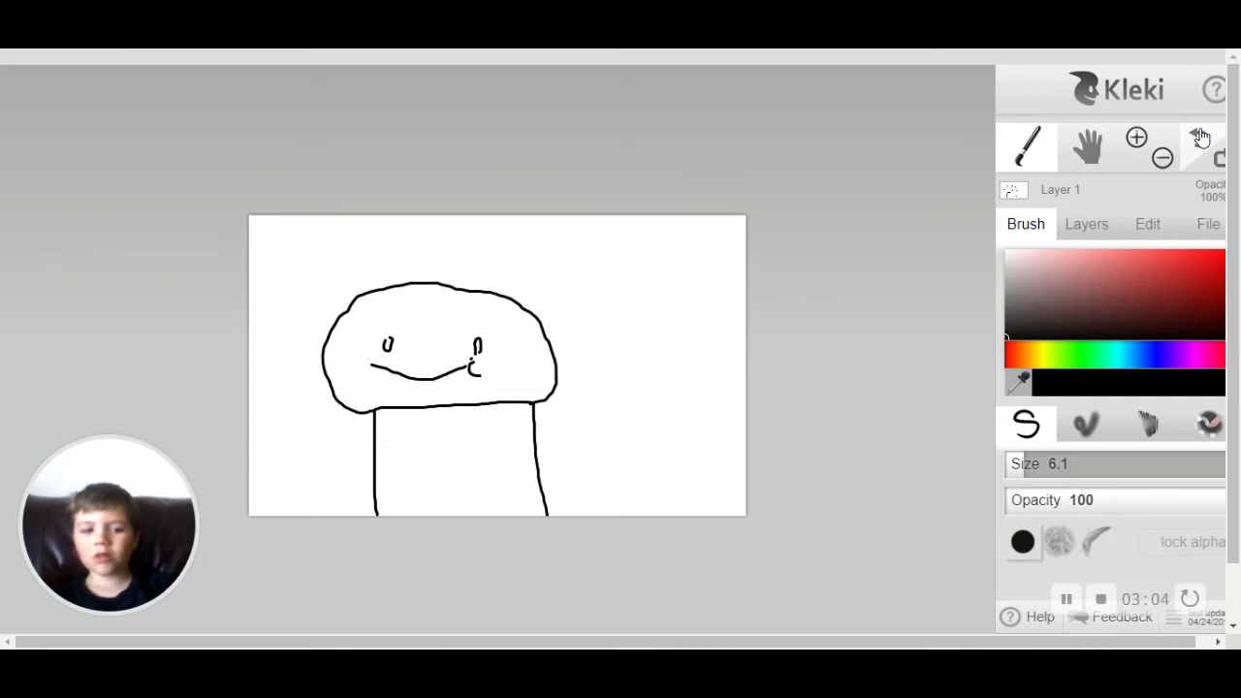
Undo every stroke of the smiling figure and any stray dot so the canvas is blank.
{"action": "left_click", "coordinate": [1200, 138]}
{"action": "left_click", "coordinate": [1200, 137]}
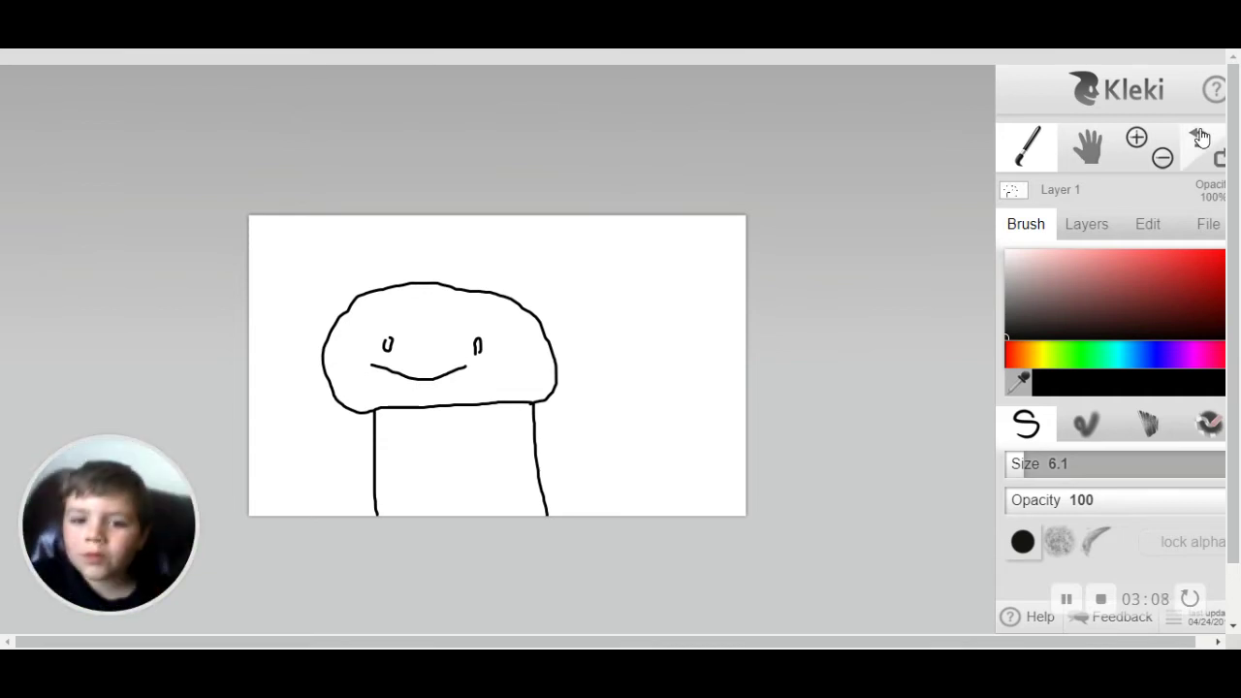
{"action": "left_click", "coordinate": [1201, 138]}
{"action": "left_click", "coordinate": [1201, 138]}
{"action": "left_click", "coordinate": [1200, 138]}
{"action": "left_click", "coordinate": [1200, 138]}
{"action": "left_click", "coordinate": [1200, 138]}
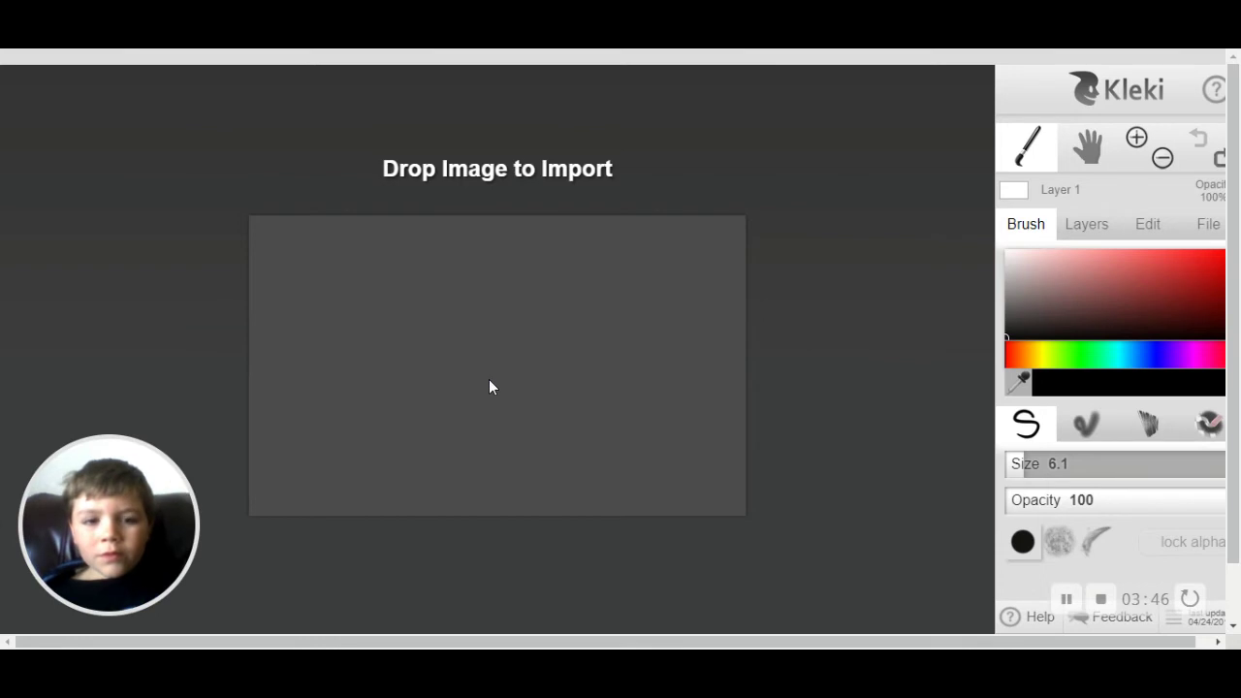
{"action": "left_click", "coordinate": [489, 379]}
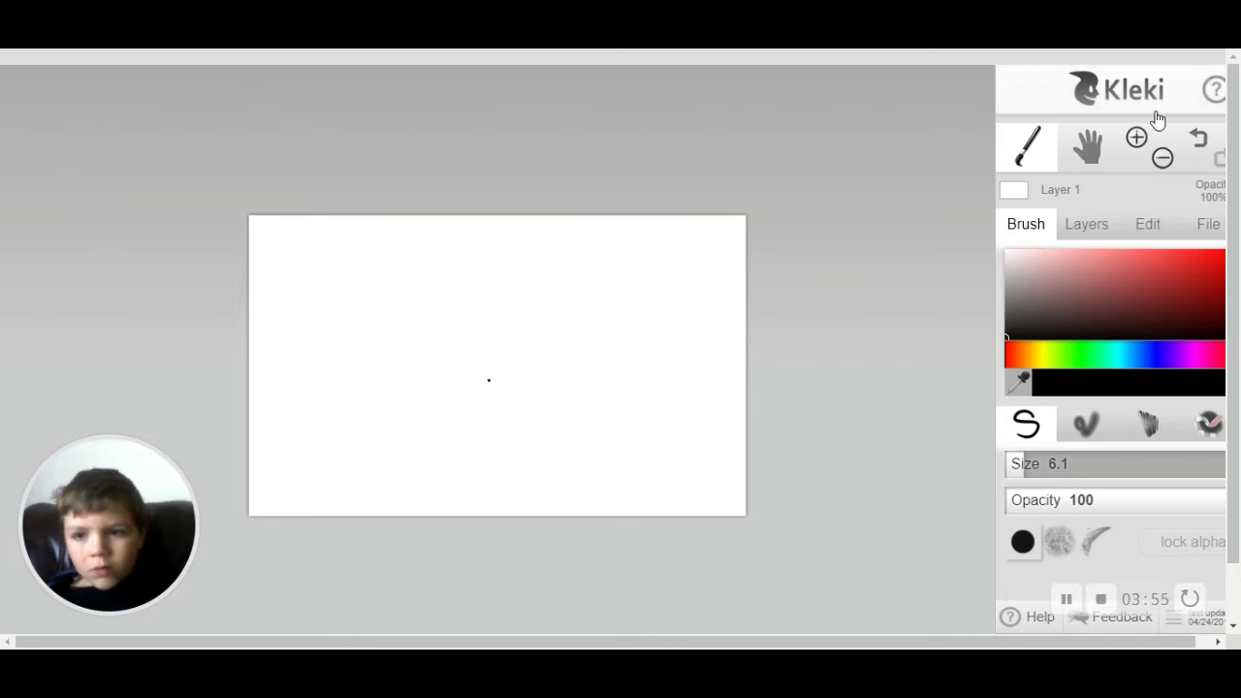
{"action": "left_click", "coordinate": [1206, 142]}
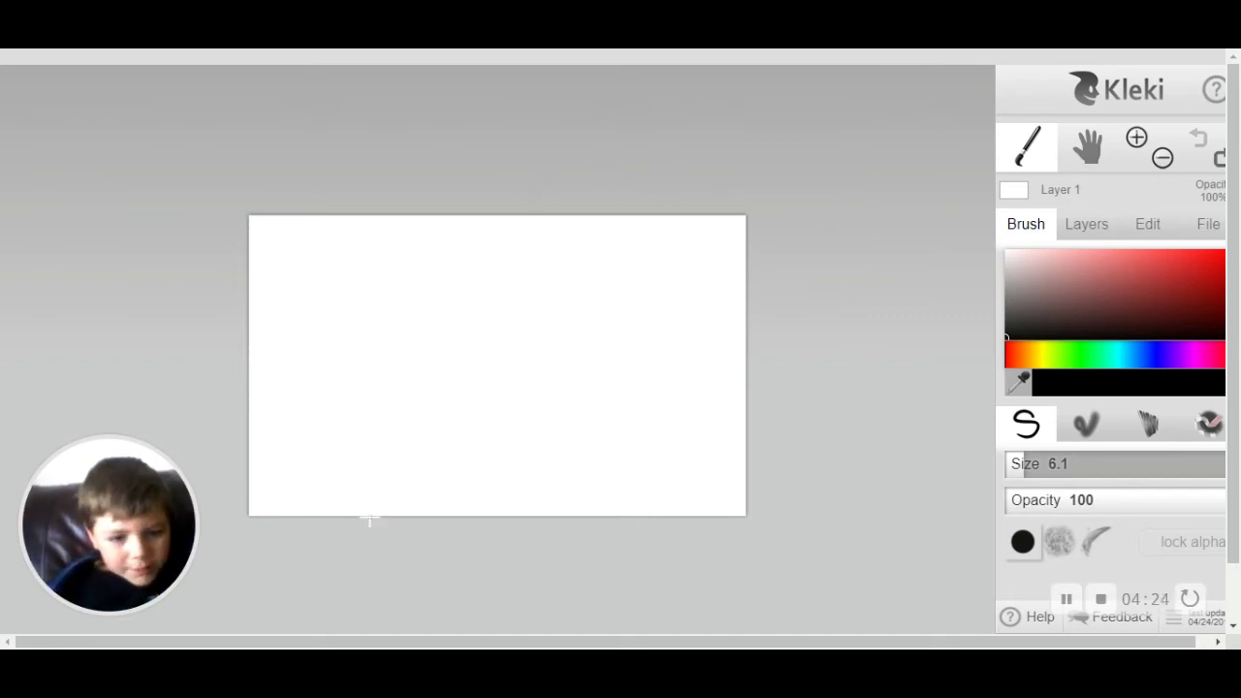
Draw a jack-o'-lantern with a rounded body, curved stem, two arched eyes with pupils and a grinning mouth with one tooth.
{"action": "mouse_move", "coordinate": [368, 515]}
{"action": "left_mouse_down"}
{"action": "mouse_move", "coordinate": [338, 501]}
{"action": "mouse_move", "coordinate": [317, 434]}
{"action": "mouse_move", "coordinate": [316, 411]}
{"action": "mouse_move", "coordinate": [346, 376]}
{"action": "mouse_move", "coordinate": [460, 349]}
{"action": "mouse_move", "coordinate": [529, 362]}
{"action": "mouse_move", "coordinate": [550, 387]}
{"action": "mouse_move", "coordinate": [533, 467]}
{"action": "mouse_move", "coordinate": [452, 517]}
{"action": "mouse_move", "coordinate": [366, 518]}
{"action": "left_mouse_up"}
{"action": "mouse_move", "coordinate": [382, 361]}
{"action": "left_mouse_down"}
{"action": "mouse_move", "coordinate": [387, 324]}
{"action": "mouse_move", "coordinate": [407, 306]}
{"action": "mouse_move", "coordinate": [423, 312]}
{"action": "mouse_move", "coordinate": [424, 353]}
{"action": "left_mouse_up"}
{"action": "mouse_move", "coordinate": [367, 453]}
{"action": "left_mouse_down"}
{"action": "mouse_move", "coordinate": [434, 437]}
{"action": "mouse_move", "coordinate": [455, 444]}
{"action": "mouse_move", "coordinate": [385, 479]}
{"action": "mouse_move", "coordinate": [371, 472]}
{"action": "mouse_move", "coordinate": [361, 393]}
{"action": "mouse_move", "coordinate": [389, 407]}
{"action": "mouse_move", "coordinate": [359, 417]}
{"action": "left_mouse_up"}
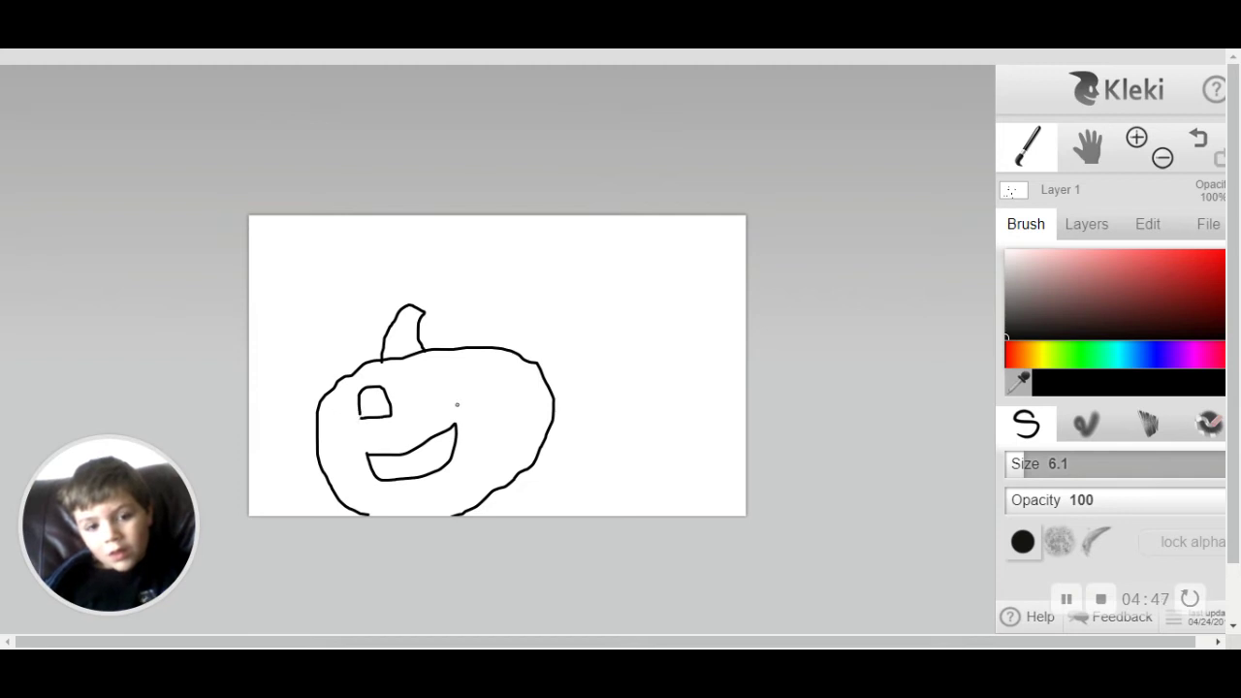
{"action": "mouse_move", "coordinate": [433, 417]}
{"action": "left_mouse_down"}
{"action": "mouse_move", "coordinate": [462, 387]}
{"action": "mouse_move", "coordinate": [469, 414]}
{"action": "mouse_move", "coordinate": [433, 417]}
{"action": "left_mouse_up"}
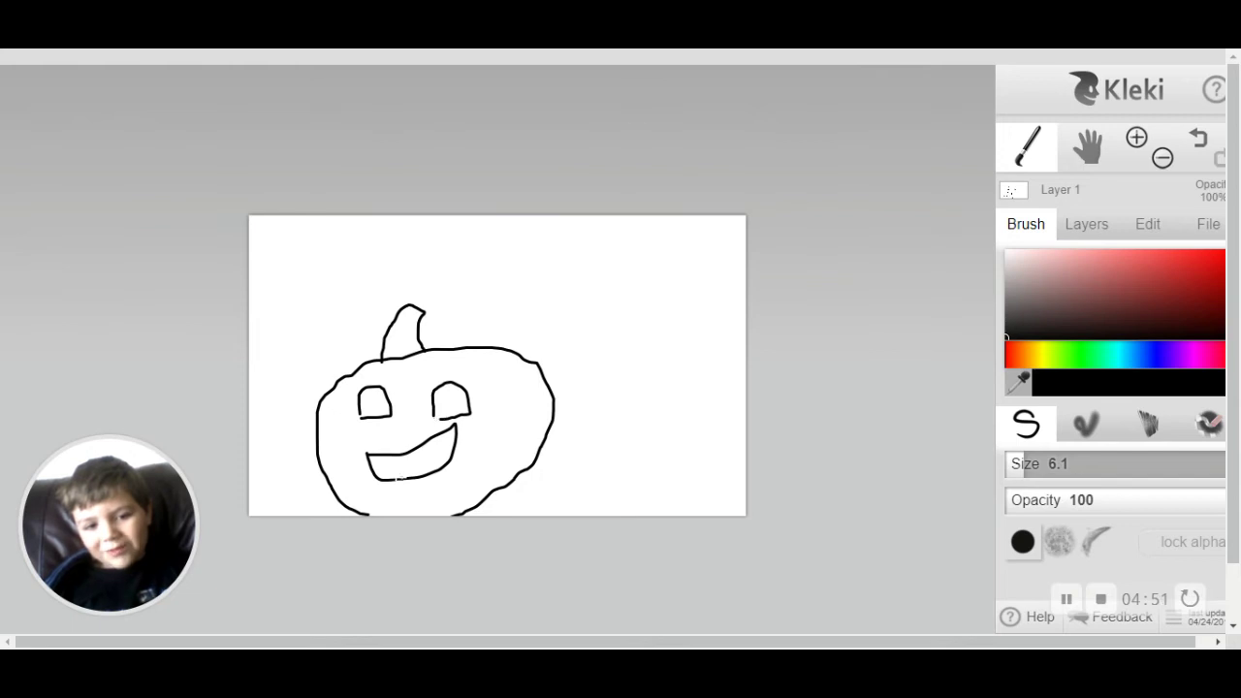
{"action": "left_click_drag", "start_coordinate": [384, 454], "coordinate": [391, 479]}
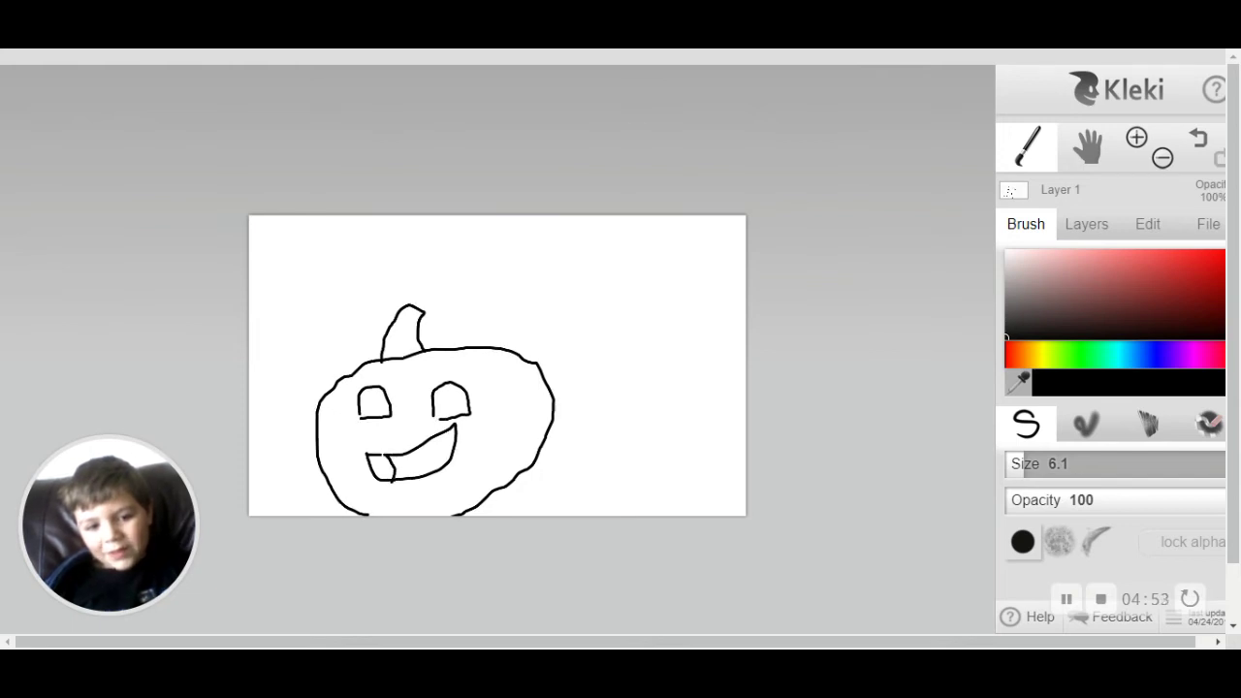
{"action": "mouse_move", "coordinate": [381, 398]}
{"action": "left_mouse_down"}
{"action": "mouse_move", "coordinate": [378, 415]}
{"action": "mouse_move", "coordinate": [386, 397]}
{"action": "mouse_move", "coordinate": [468, 417]}
{"action": "mouse_move", "coordinate": [465, 393]}
{"action": "left_mouse_up"}
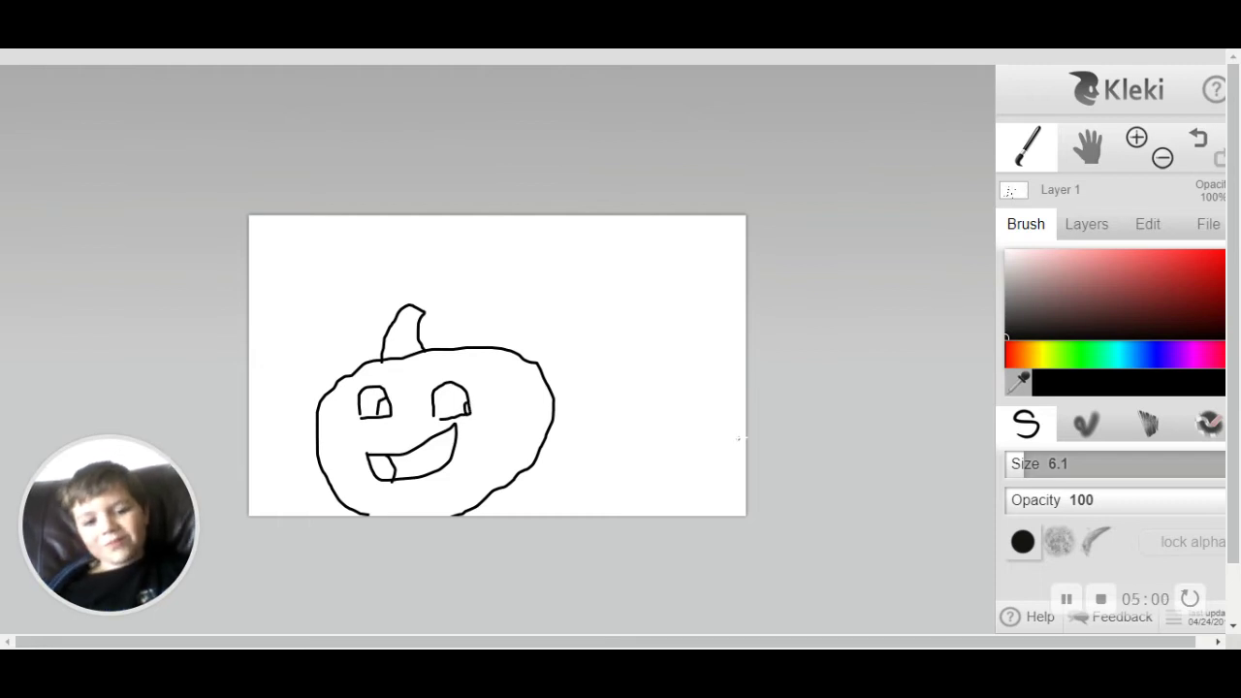
Undo all the jack-o'-lantern strokes to return to a blank canvas.
{"action": "left_click", "coordinate": [1207, 133]}
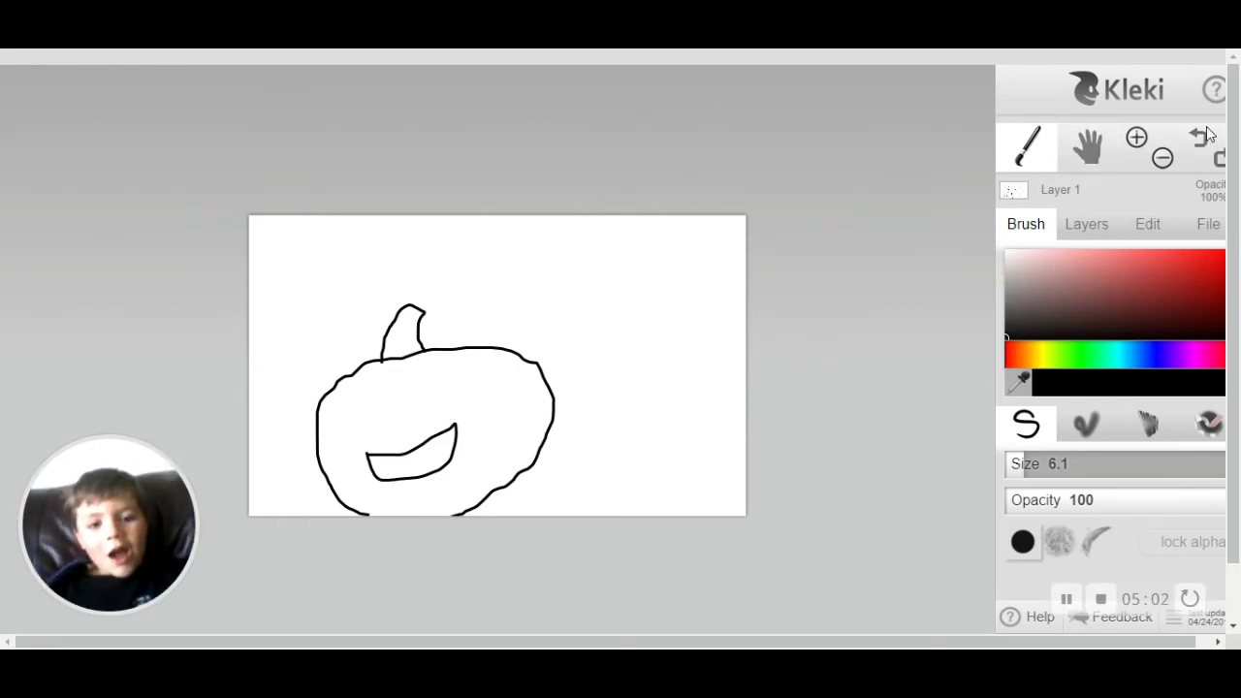
{"action": "left_click", "coordinate": [1207, 134]}
{"action": "left_click", "coordinate": [1206, 135]}
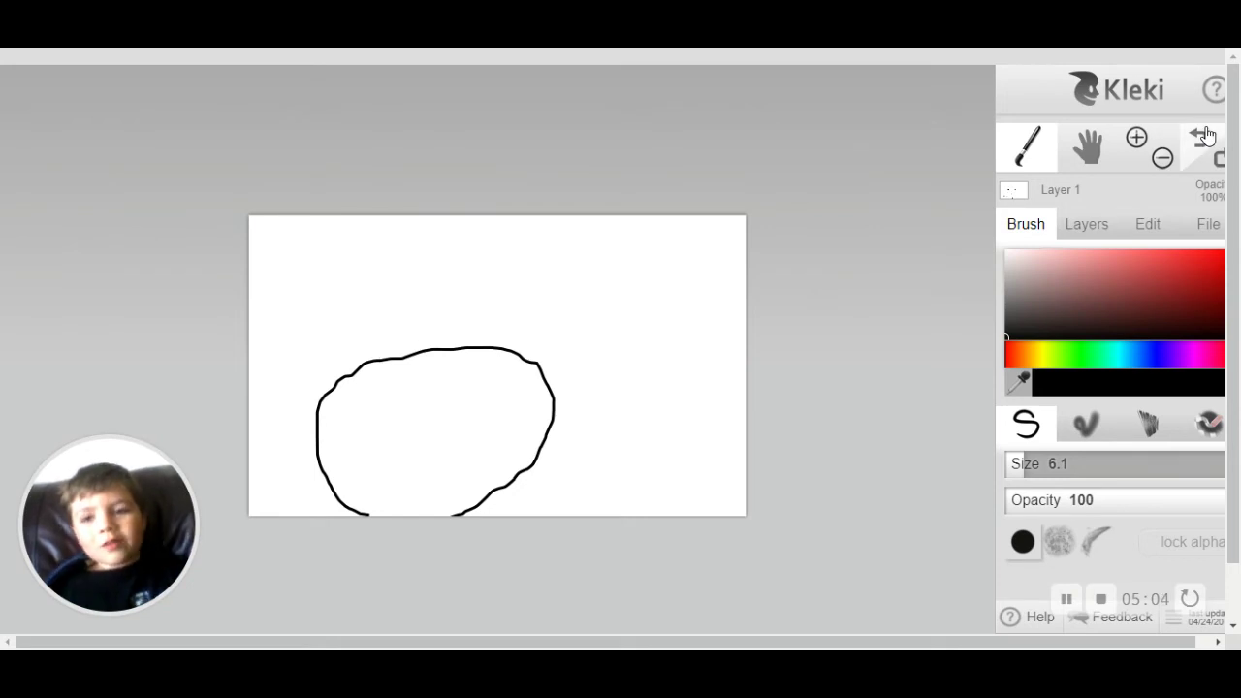
{"action": "left_click", "coordinate": [1207, 134]}
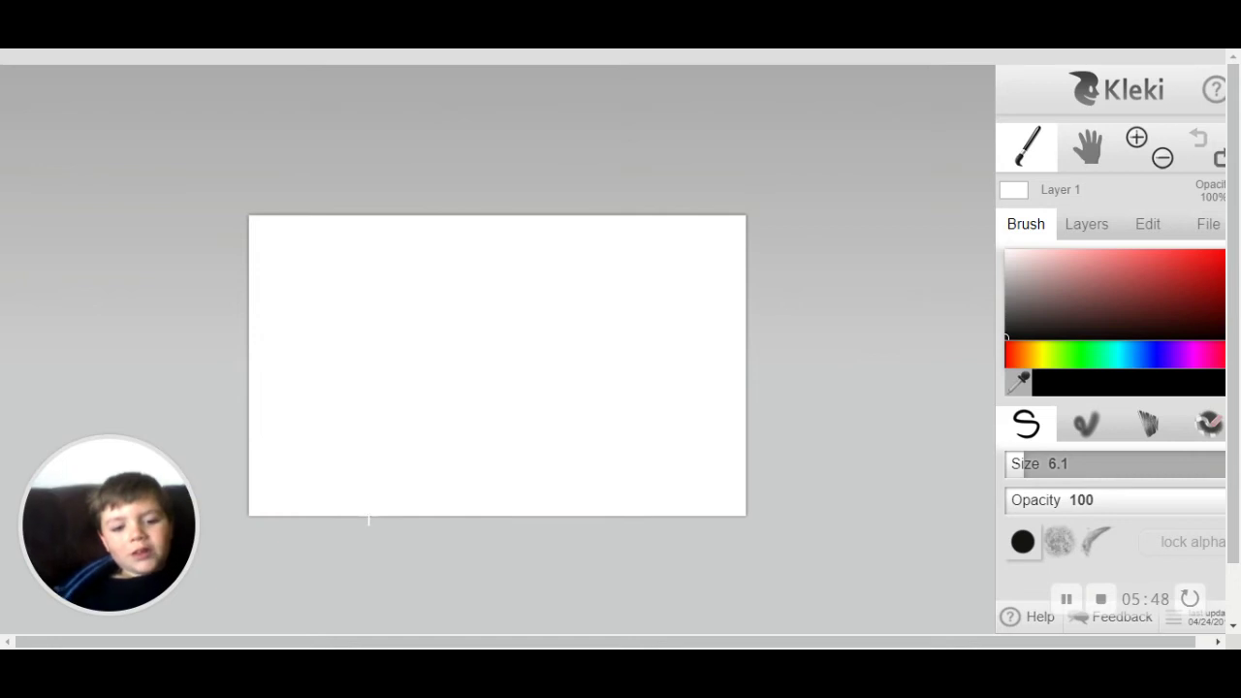
Draw a black outline figure with two body sides, a large rounded head, two curved eye lines and a nearly straight mouth.
{"action": "left_click_drag", "start_coordinate": [369, 512], "coordinate": [355, 407]}
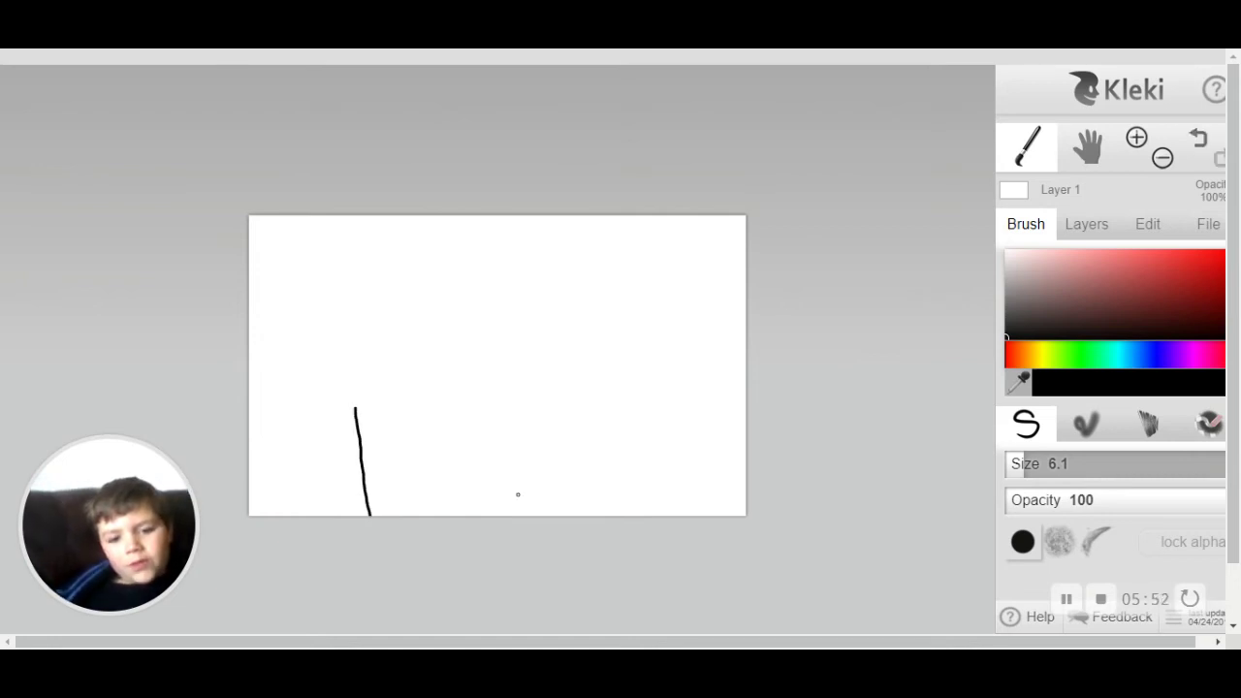
{"action": "mouse_move", "coordinate": [559, 515]}
{"action": "left_mouse_down"}
{"action": "mouse_move", "coordinate": [531, 398]}
{"action": "mouse_move", "coordinate": [365, 413]}
{"action": "mouse_move", "coordinate": [331, 383]}
{"action": "mouse_move", "coordinate": [331, 318]}
{"action": "mouse_move", "coordinate": [377, 274]}
{"action": "mouse_move", "coordinate": [451, 258]}
{"action": "mouse_move", "coordinate": [501, 267]}
{"action": "mouse_move", "coordinate": [561, 328]}
{"action": "mouse_move", "coordinate": [555, 373]}
{"action": "mouse_move", "coordinate": [502, 402]}
{"action": "left_mouse_up"}
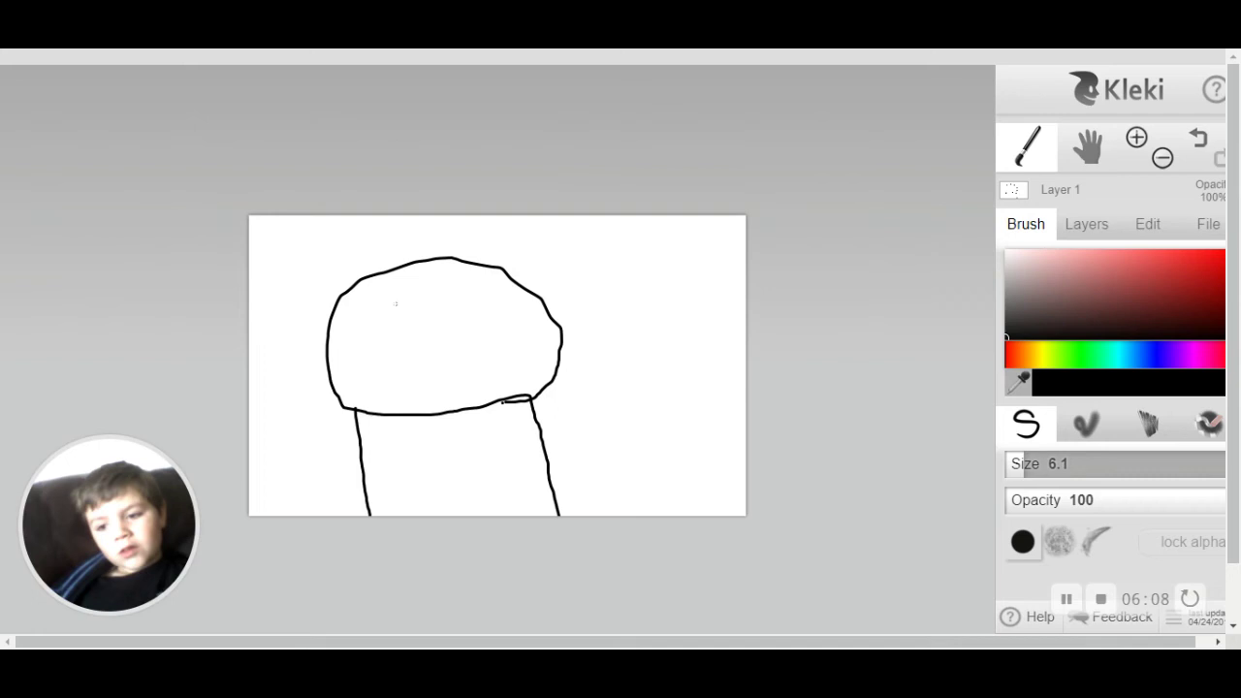
{"action": "left_click_drag", "start_coordinate": [389, 319], "coordinate": [394, 338]}
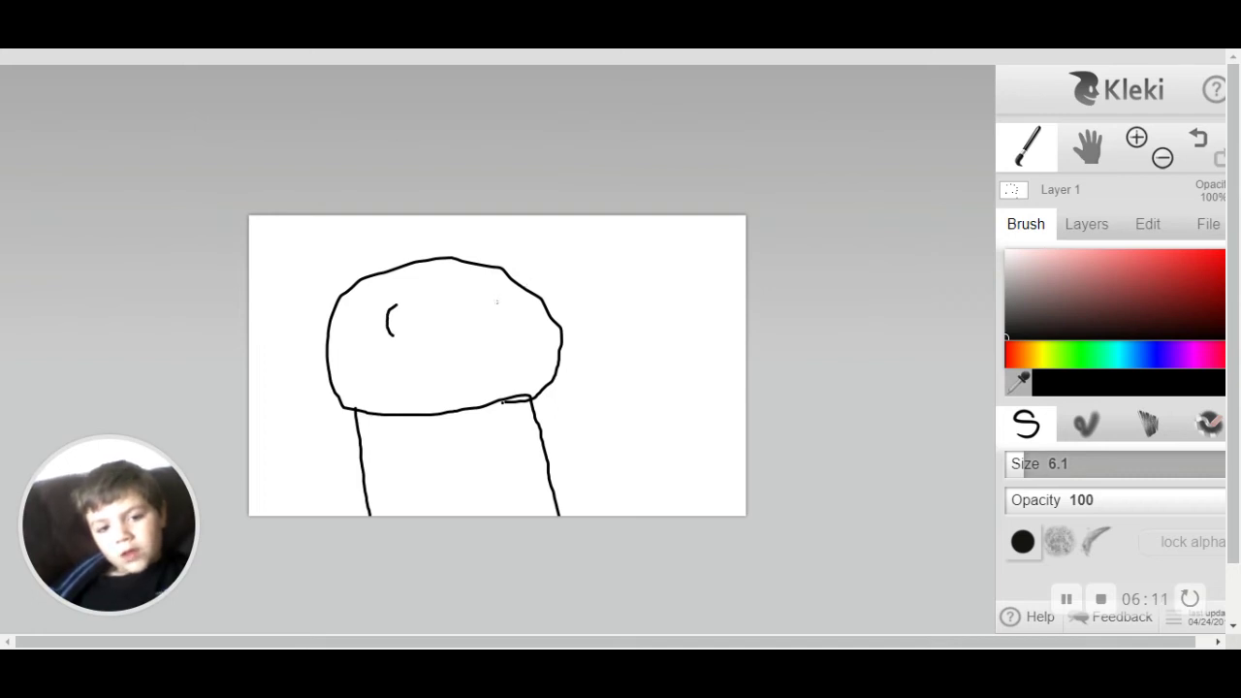
{"action": "left_click", "coordinate": [496, 303]}
{"action": "left_click_drag", "start_coordinate": [496, 304], "coordinate": [494, 331]}
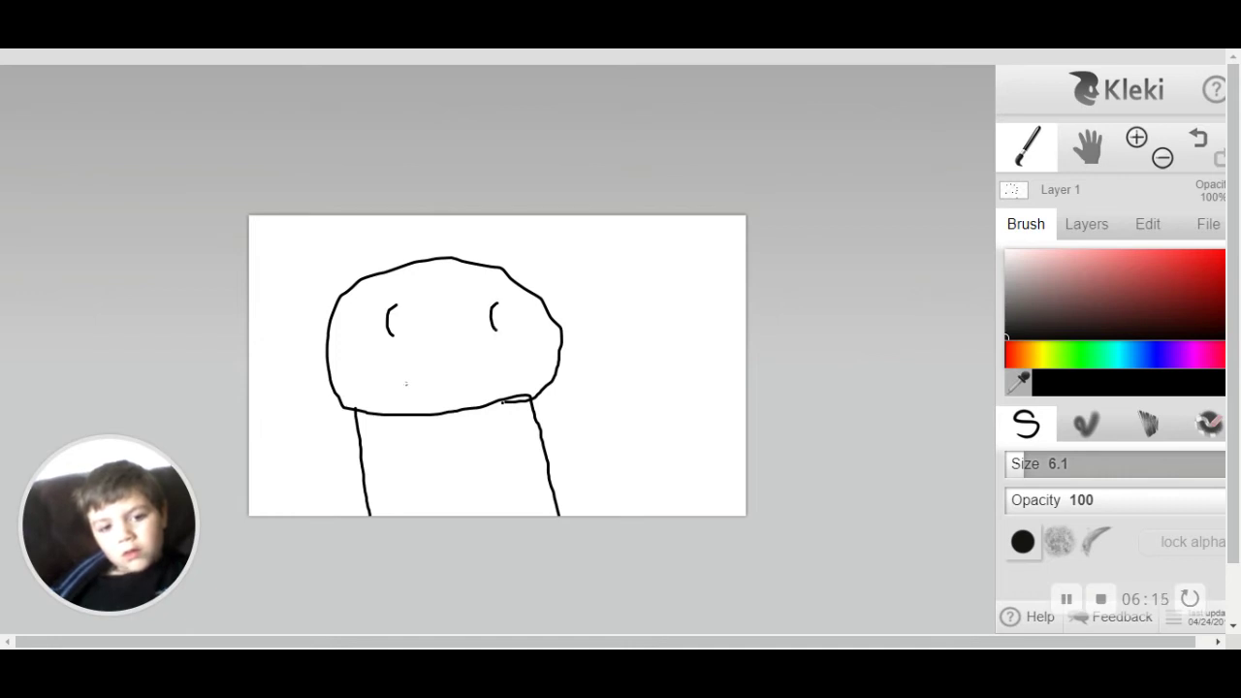
{"action": "left_click_drag", "start_coordinate": [406, 385], "coordinate": [465, 381]}
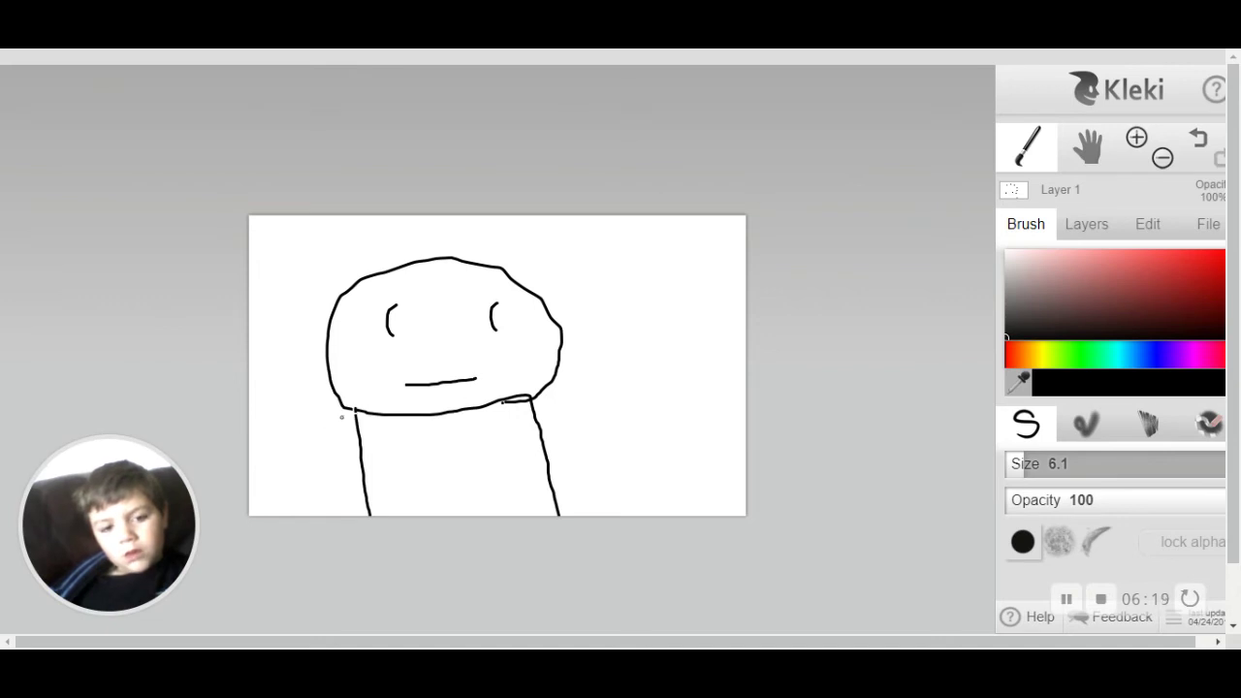
Draw an arm on each side of the figure's body and a curved hairline across the upper head.
{"action": "left_click_drag", "start_coordinate": [356, 411], "coordinate": [341, 508]}
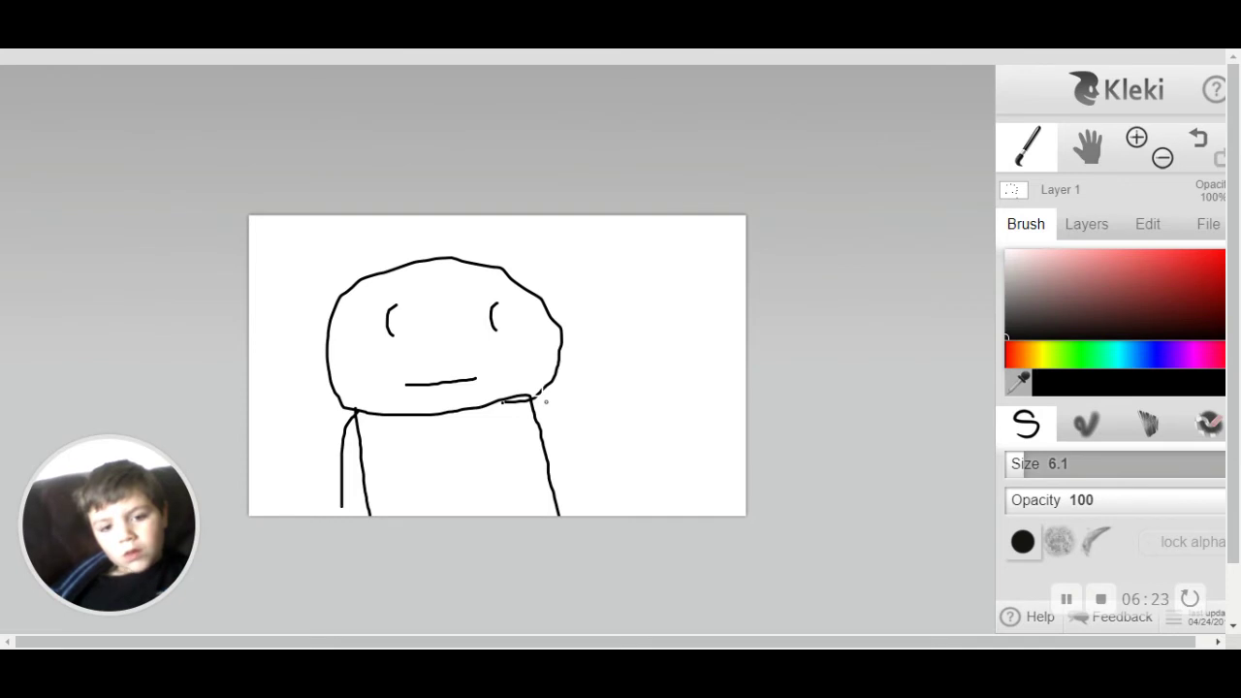
{"action": "left_click_drag", "start_coordinate": [530, 401], "coordinate": [604, 473]}
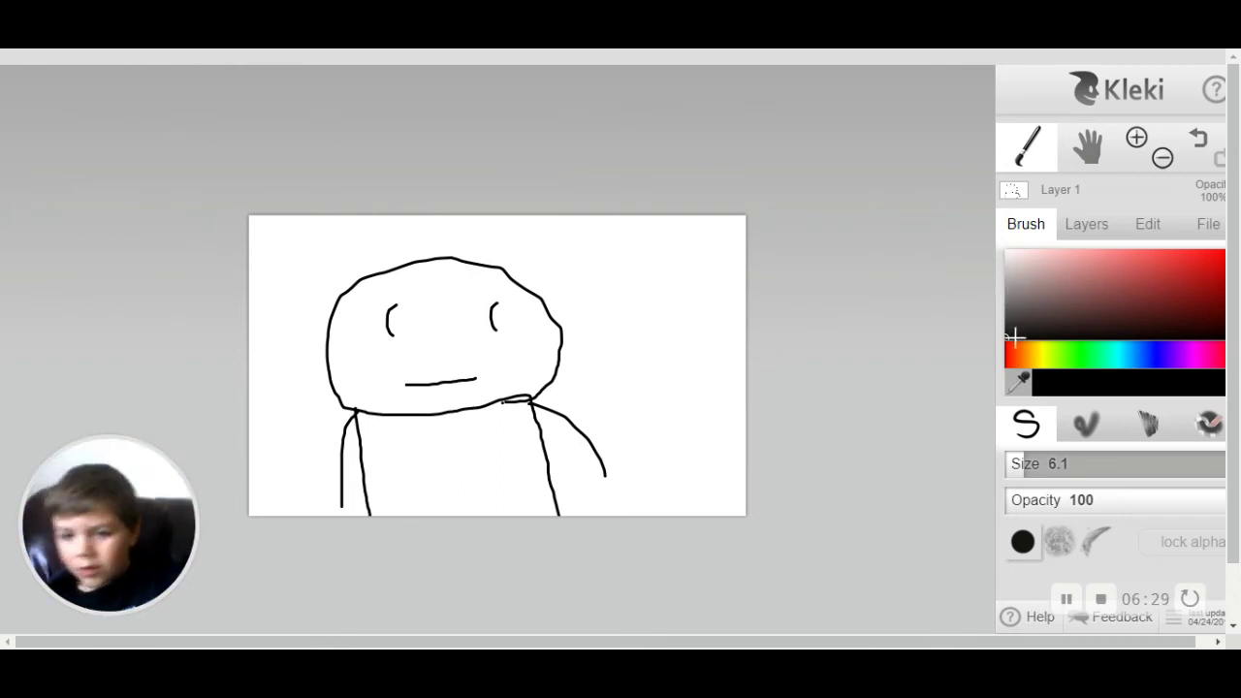
{"action": "mouse_move", "coordinate": [326, 343]}
{"action": "left_mouse_down"}
{"action": "mouse_move", "coordinate": [388, 284]}
{"action": "mouse_move", "coordinate": [421, 280]}
{"action": "mouse_move", "coordinate": [553, 321]}
{"action": "left_mouse_up"}
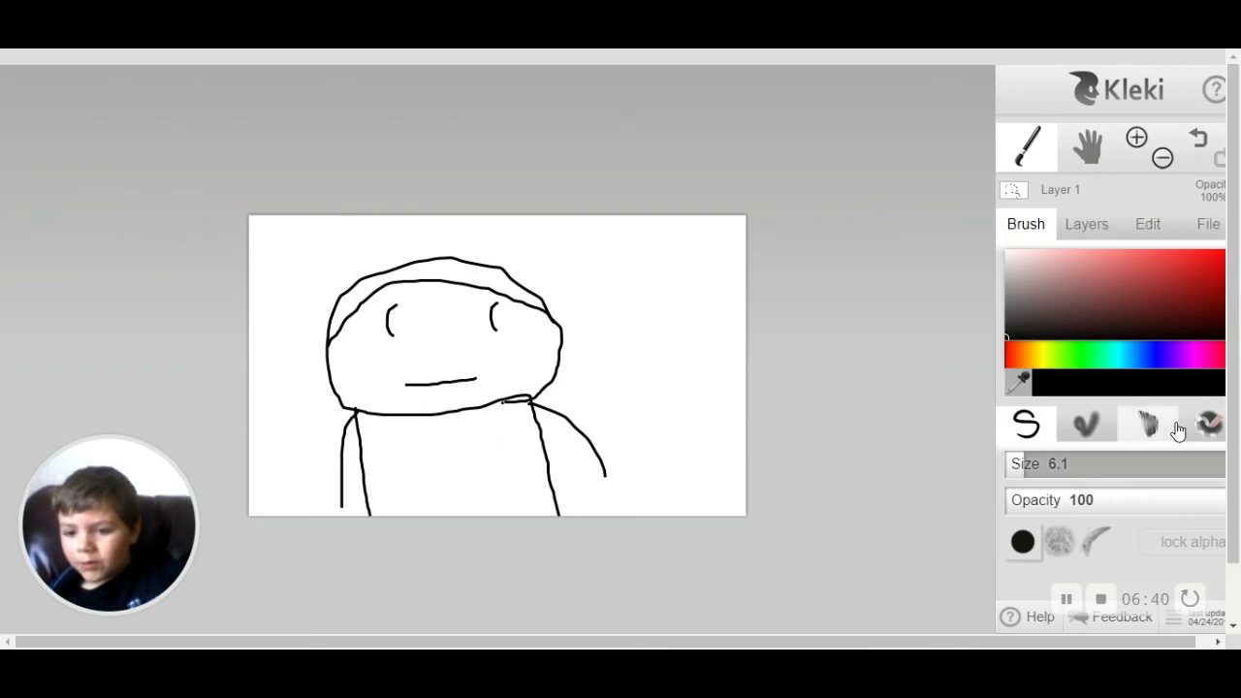
Switch to the textured chalk-like brush tip, pick a dark magenta, and scribble across the figure's torso.
{"action": "left_click", "coordinate": [1058, 547]}
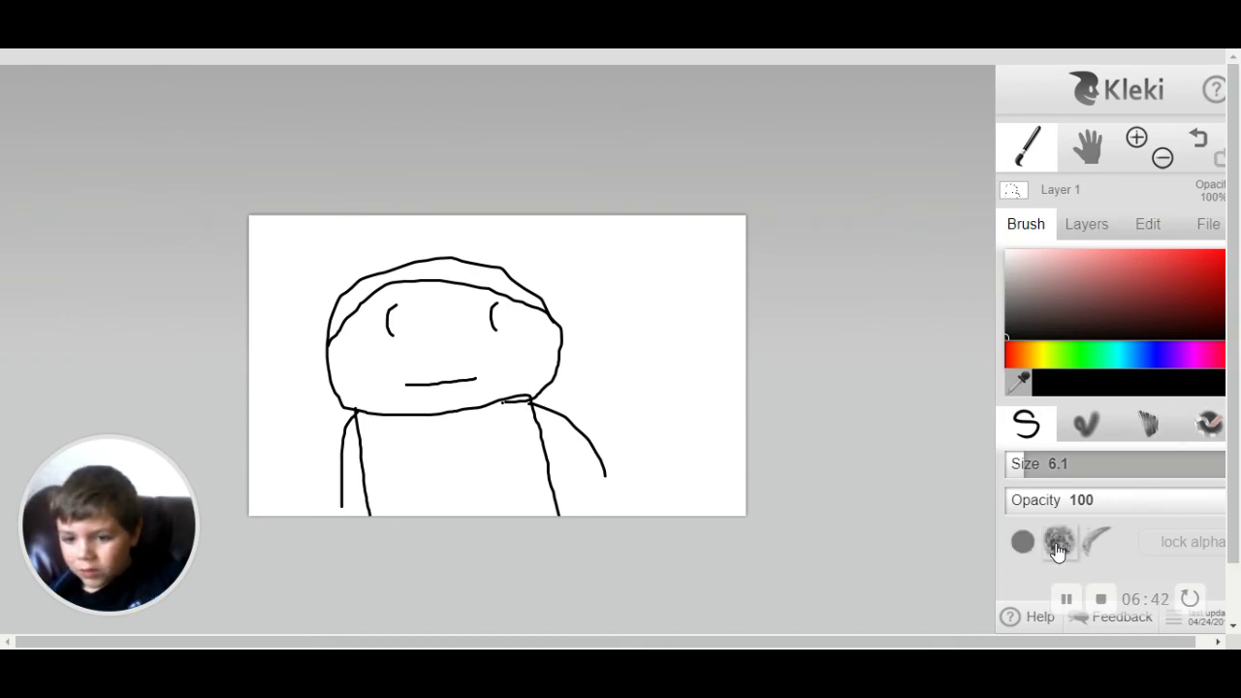
{"action": "left_click", "coordinate": [1201, 356]}
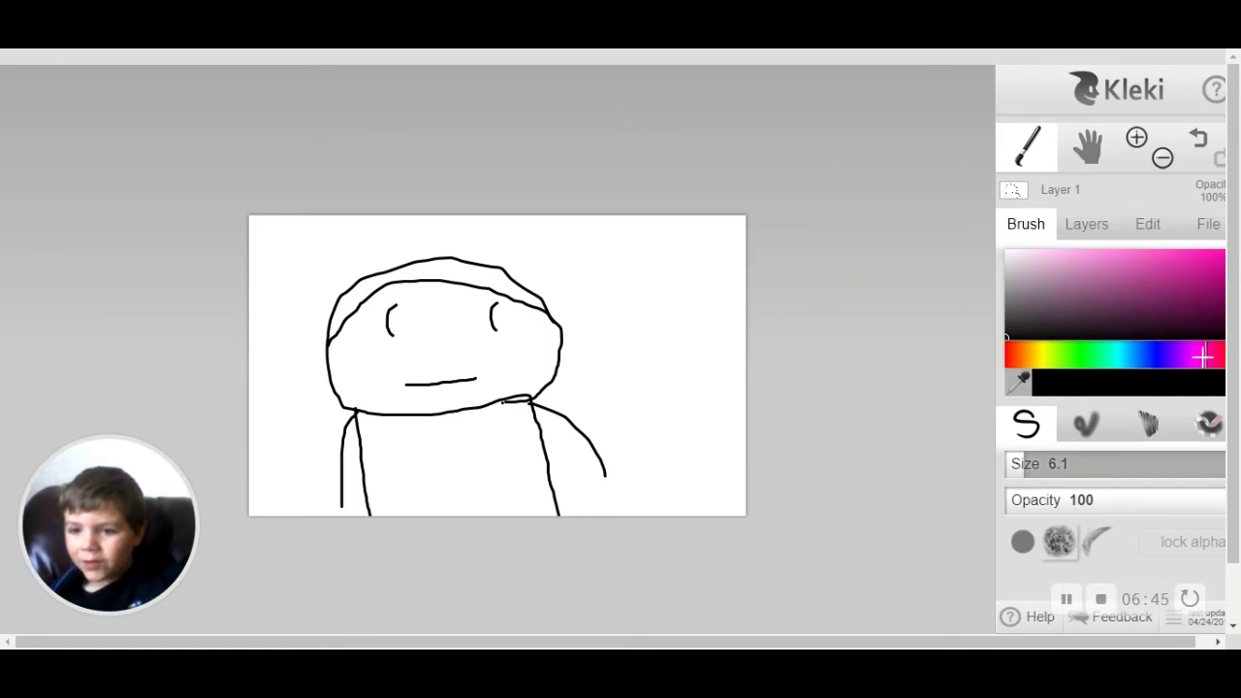
{"action": "left_click_drag", "start_coordinate": [1076, 313], "coordinate": [1108, 292]}
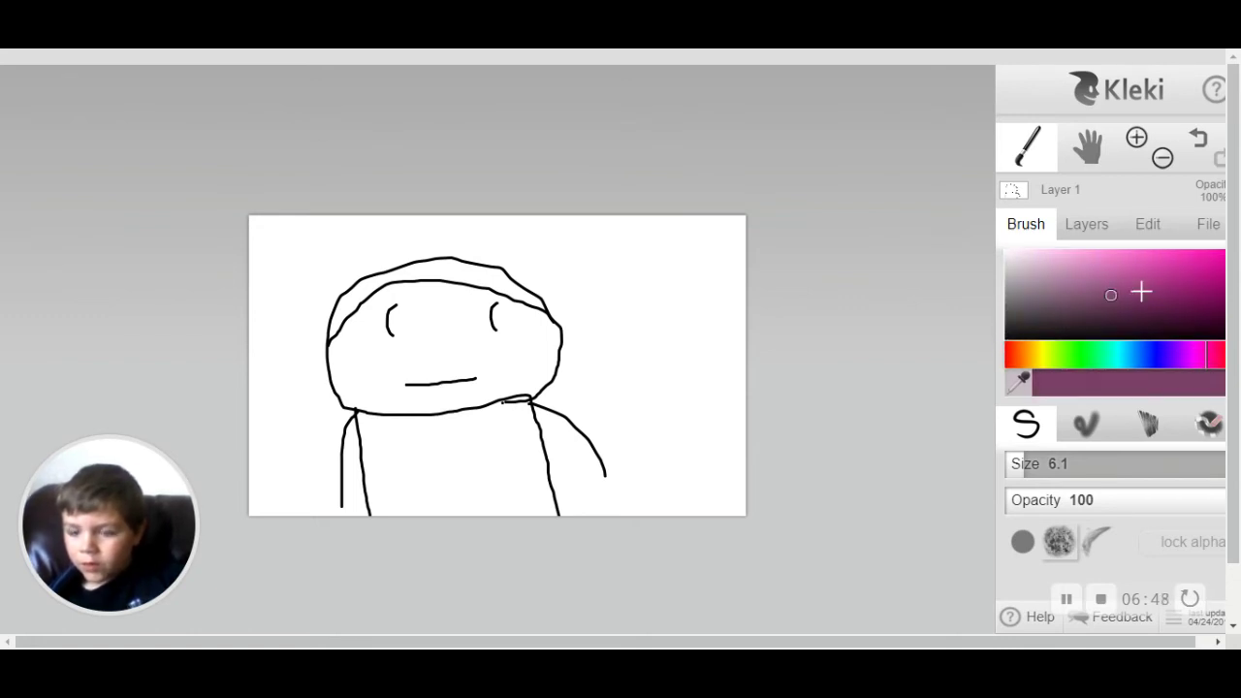
{"action": "left_click", "coordinate": [1176, 296]}
{"action": "left_click_drag", "start_coordinate": [1193, 291], "coordinate": [1189, 291]}
{"action": "mouse_move", "coordinate": [475, 465]}
{"action": "left_mouse_down"}
{"action": "mouse_move", "coordinate": [418, 488]}
{"action": "mouse_move", "coordinate": [486, 471]}
{"action": "mouse_move", "coordinate": [404, 491]}
{"action": "mouse_move", "coordinate": [519, 452]}
{"action": "left_mouse_up"}
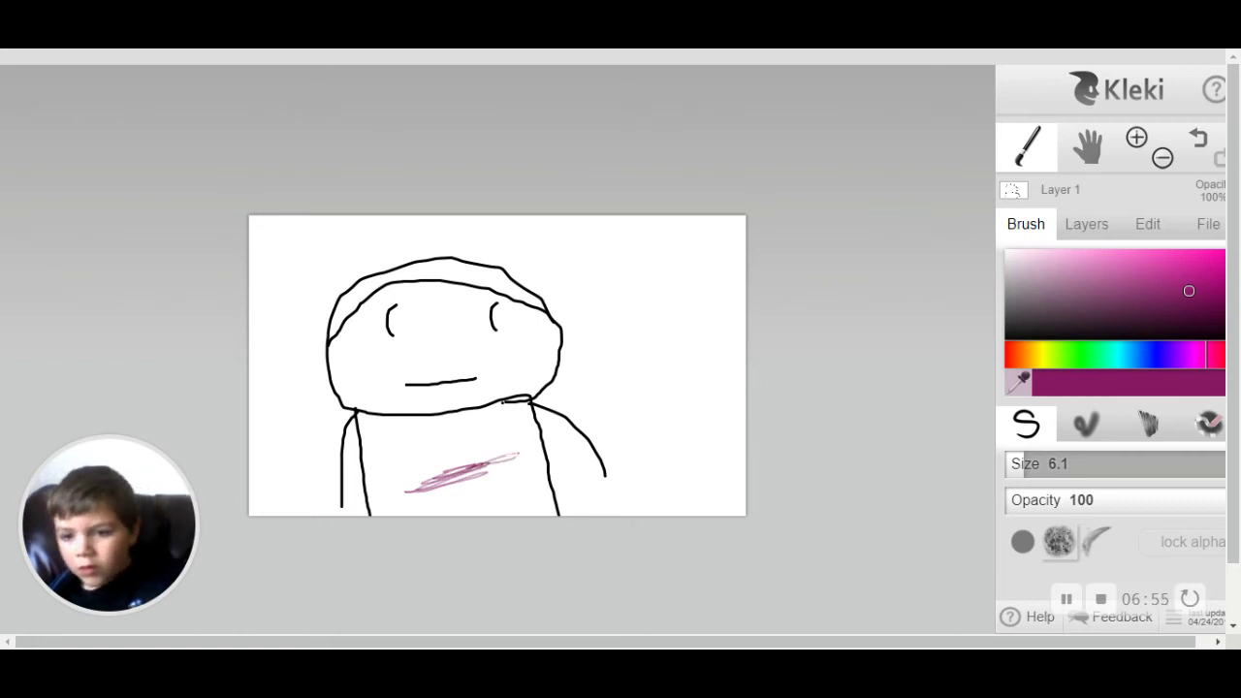
{"action": "left_click", "coordinate": [1047, 541]}
{"action": "mouse_move", "coordinate": [444, 477]}
{"action": "left_mouse_down"}
{"action": "mouse_move", "coordinate": [471, 465]}
{"action": "mouse_move", "coordinate": [413, 490]}
{"action": "mouse_move", "coordinate": [535, 475]}
{"action": "left_mouse_up"}
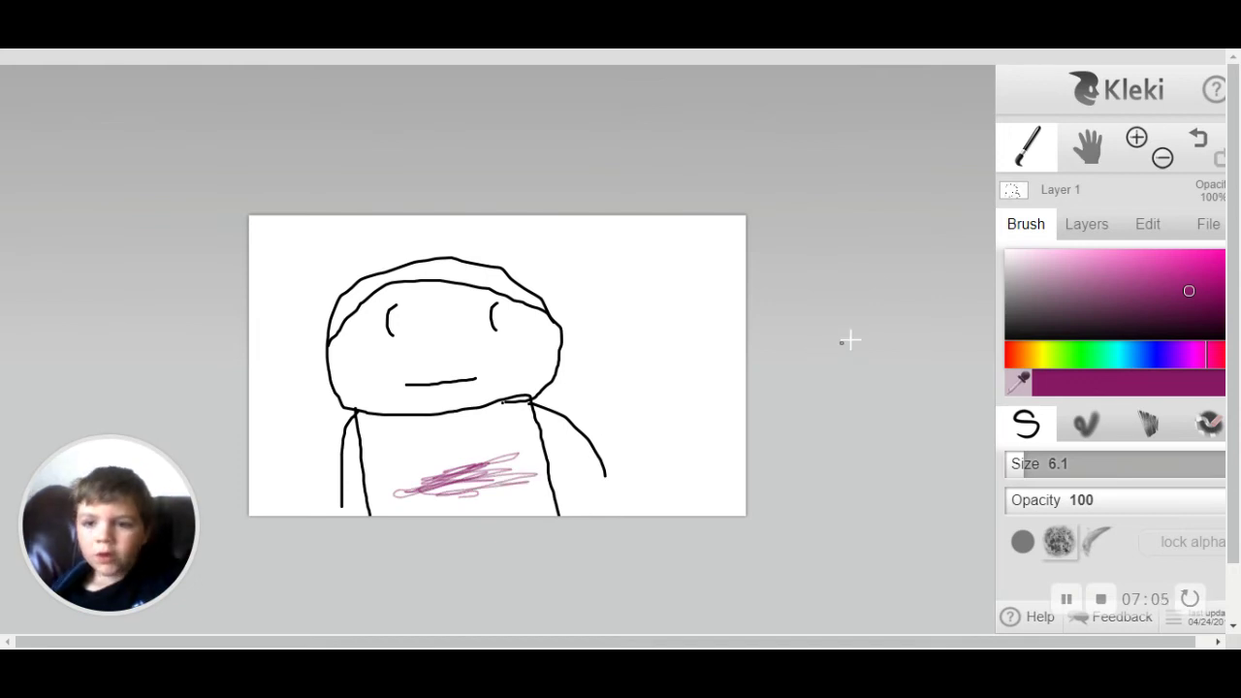
Undo the magenta scribbles and every outline stroke of the figure to return to a blank canvas.
{"action": "left_click", "coordinate": [1199, 140]}
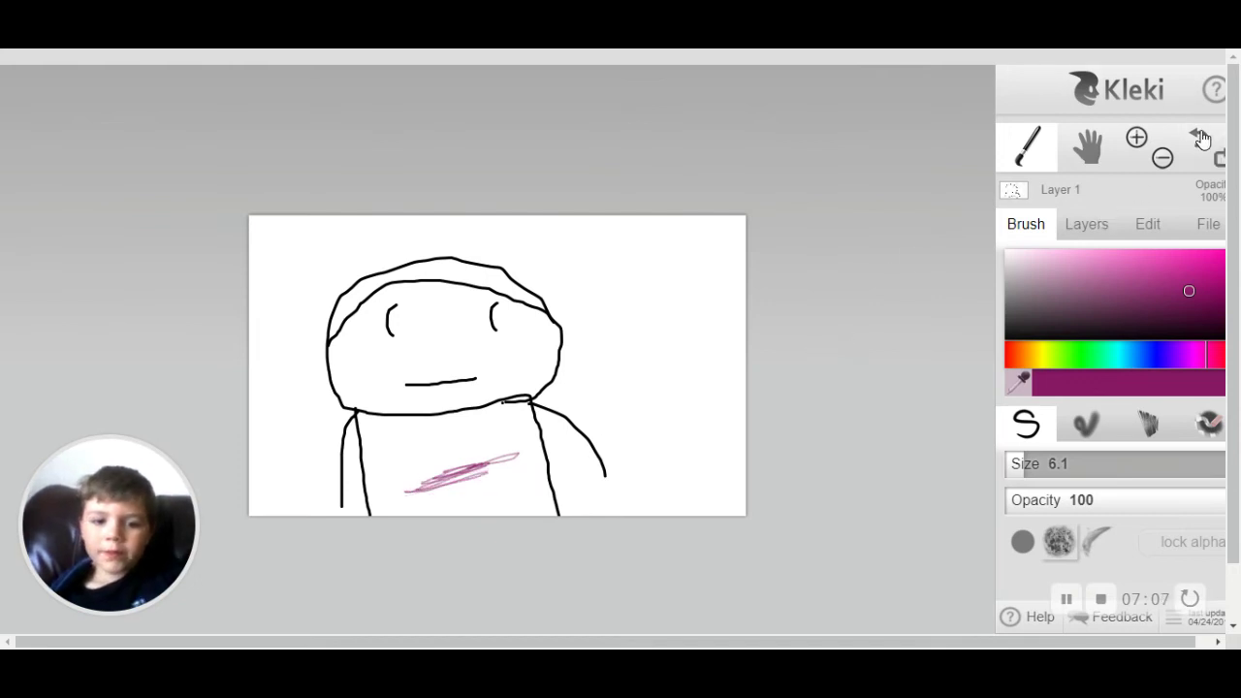
{"action": "left_click", "coordinate": [1199, 140]}
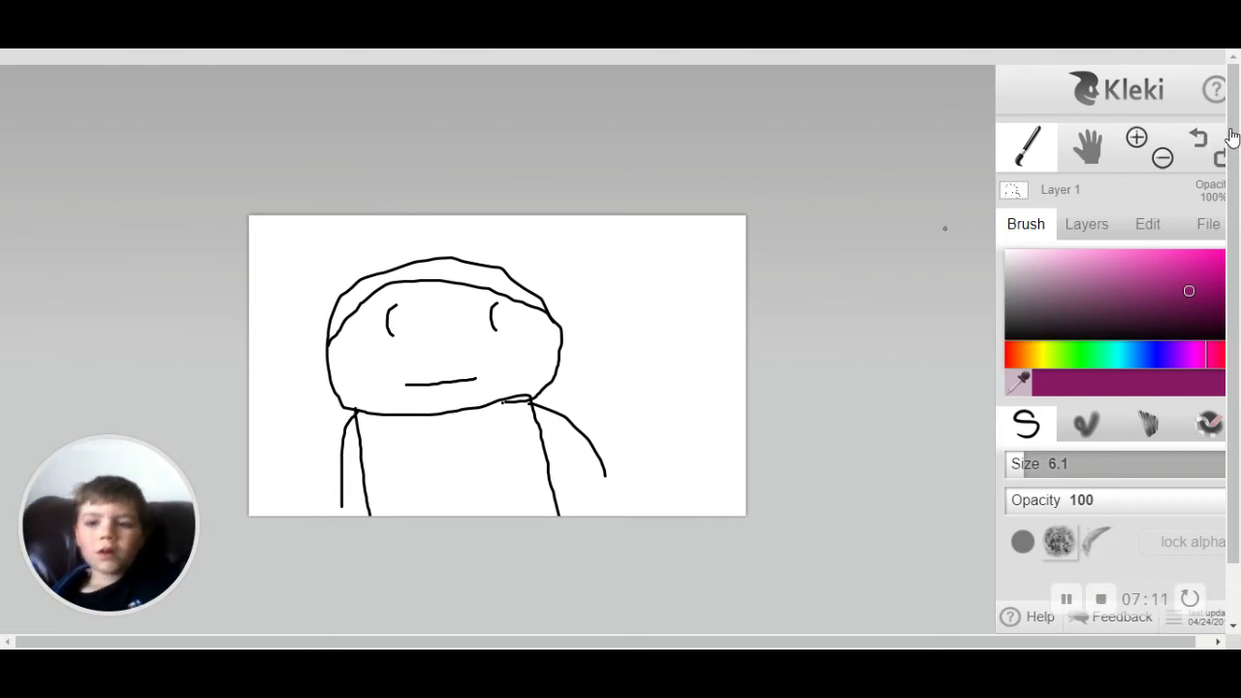
{"action": "left_click", "coordinate": [1201, 141]}
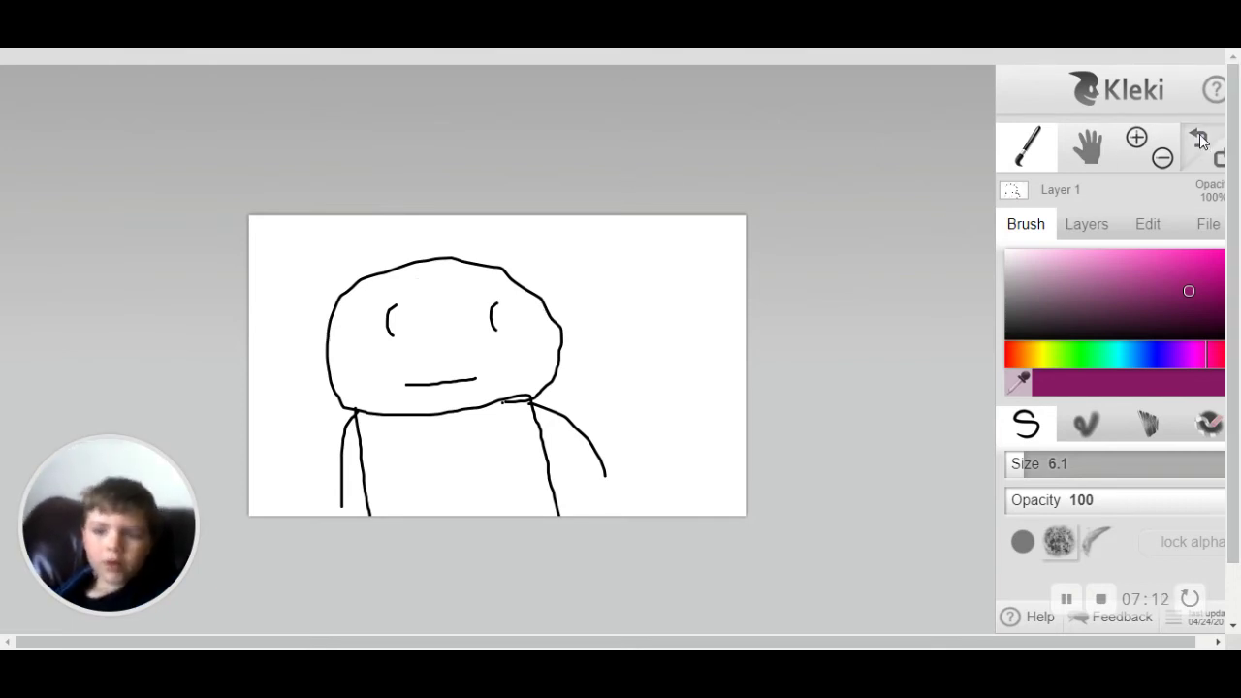
{"action": "left_click", "coordinate": [1201, 142]}
{"action": "left_click", "coordinate": [1201, 142]}
{"action": "left_click", "coordinate": [1200, 142]}
{"action": "left_click", "coordinate": [1200, 142]}
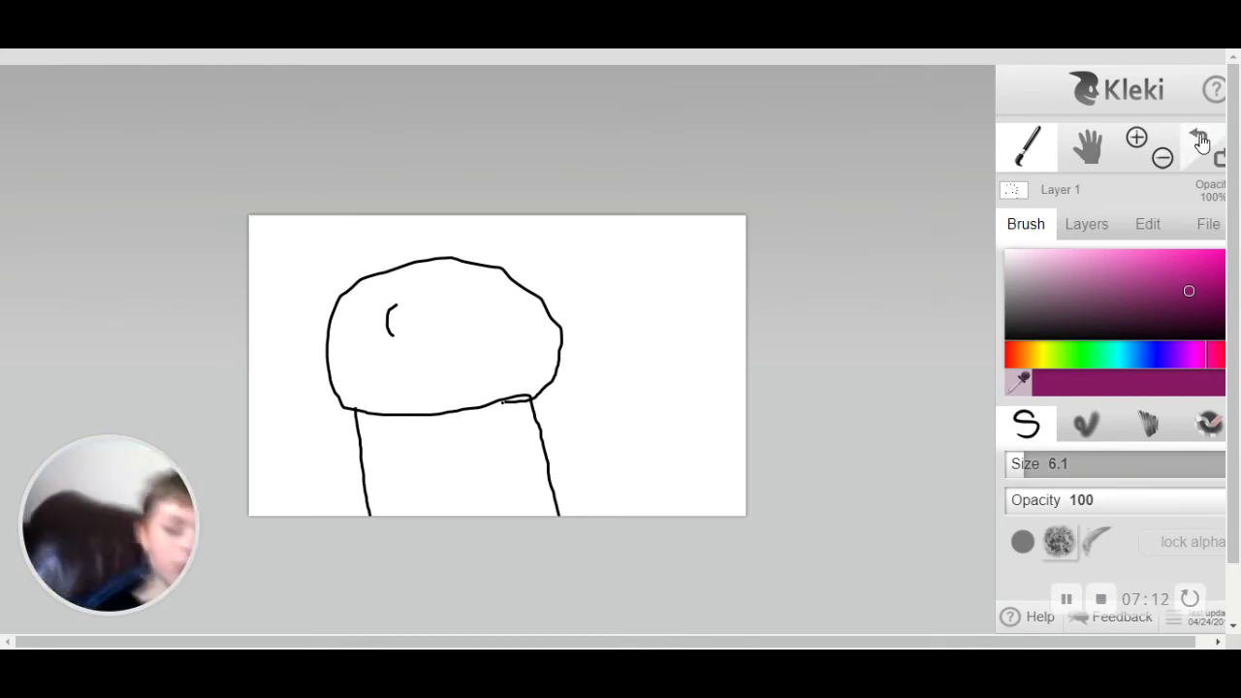
{"action": "left_click", "coordinate": [1200, 141]}
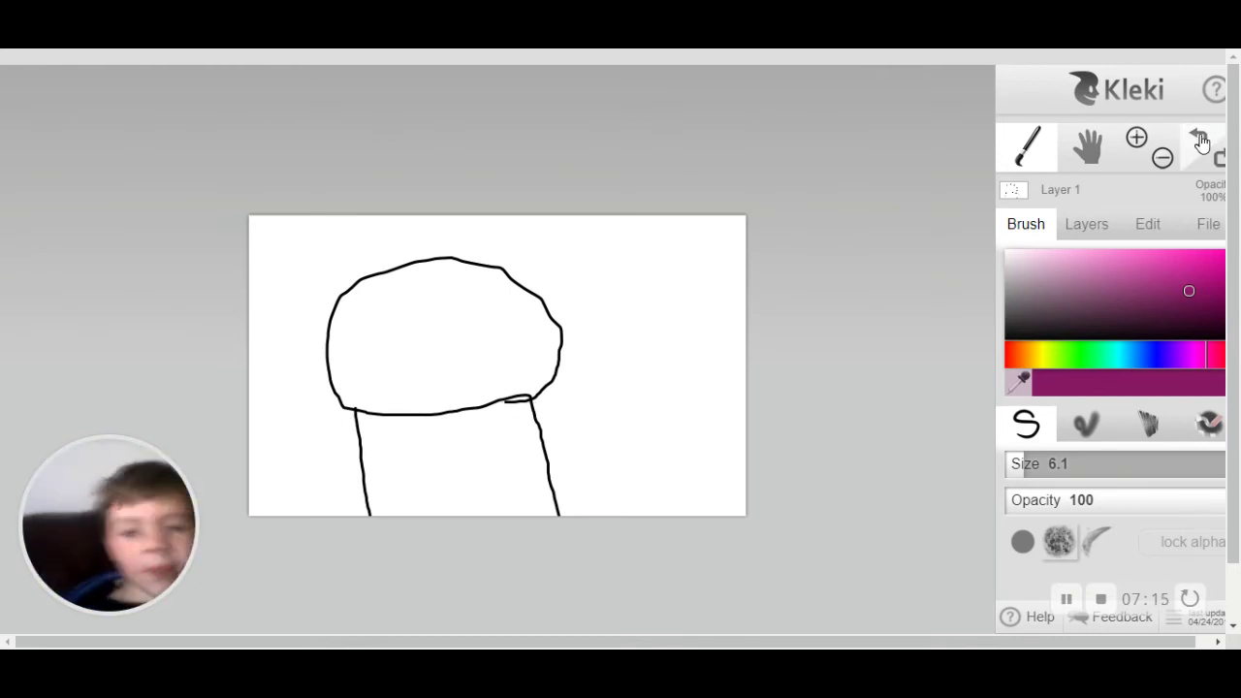
{"action": "left_click", "coordinate": [1200, 141]}
{"action": "left_click", "coordinate": [1200, 142]}
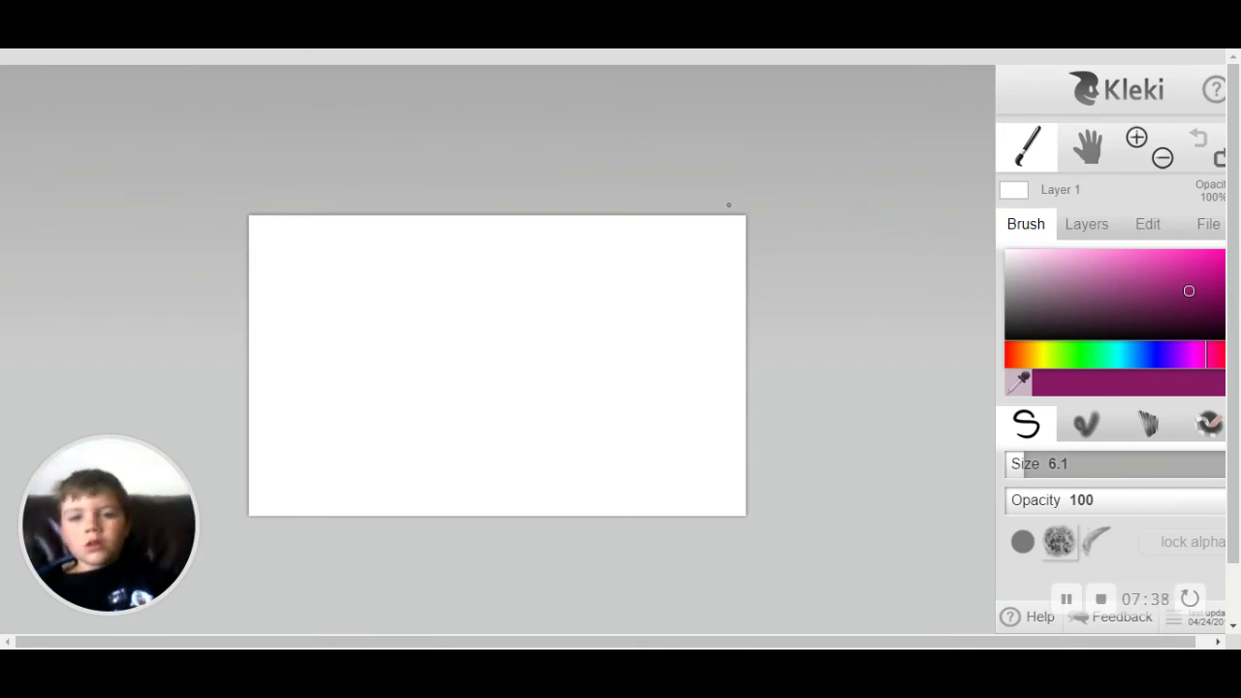
{"action": "left_click", "coordinate": [674, 196]}
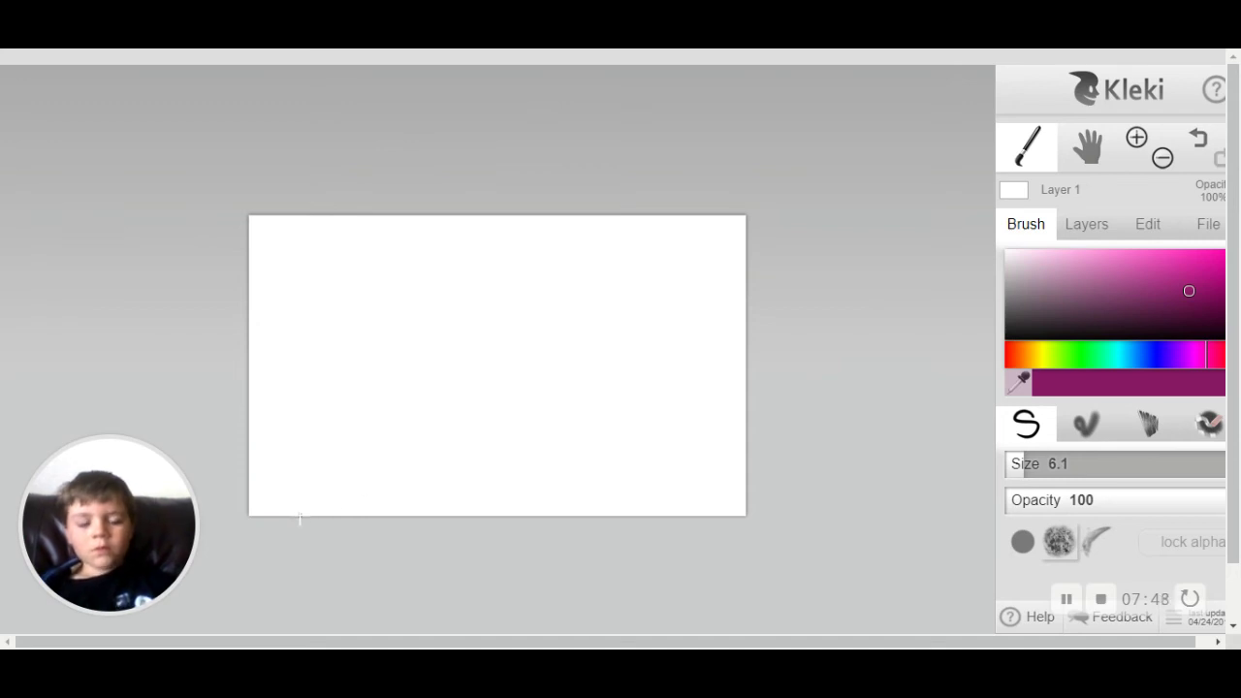
{"action": "mouse_move", "coordinate": [318, 364]}
{"action": "left_mouse_down"}
{"action": "mouse_move", "coordinate": [381, 385]}
{"action": "mouse_move", "coordinate": [465, 369]}
{"action": "mouse_move", "coordinate": [525, 311]}
{"action": "left_mouse_up"}
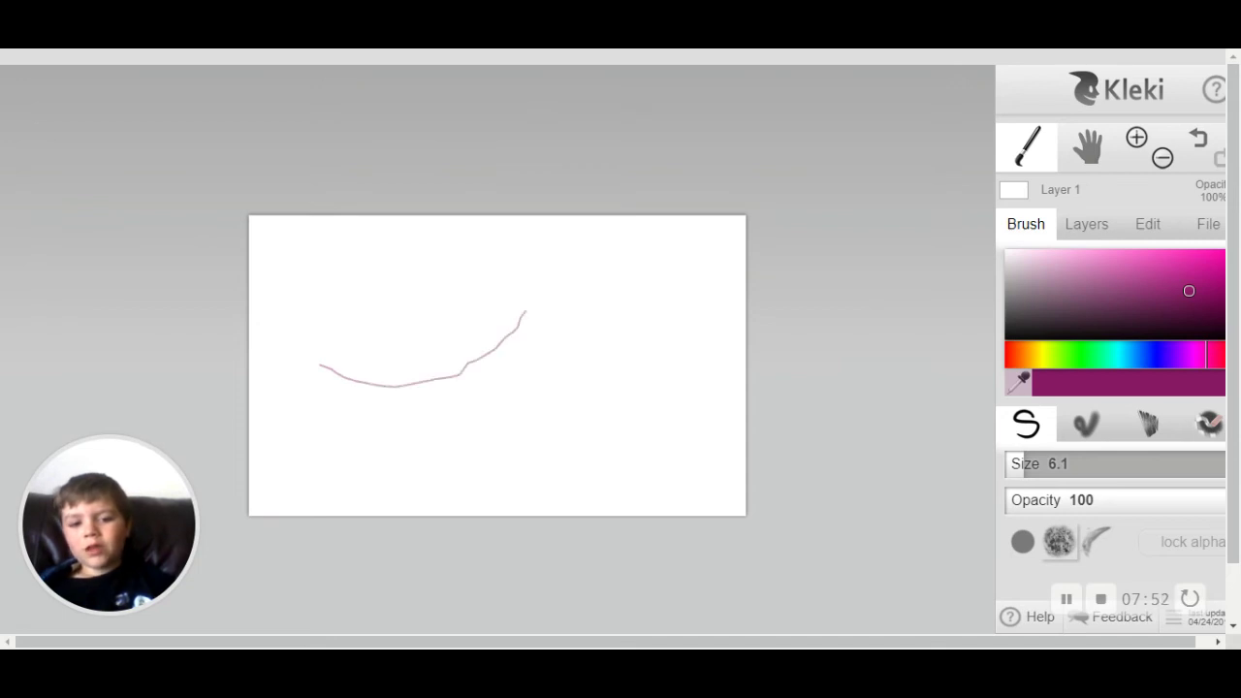
{"action": "left_click", "coordinate": [1197, 140]}
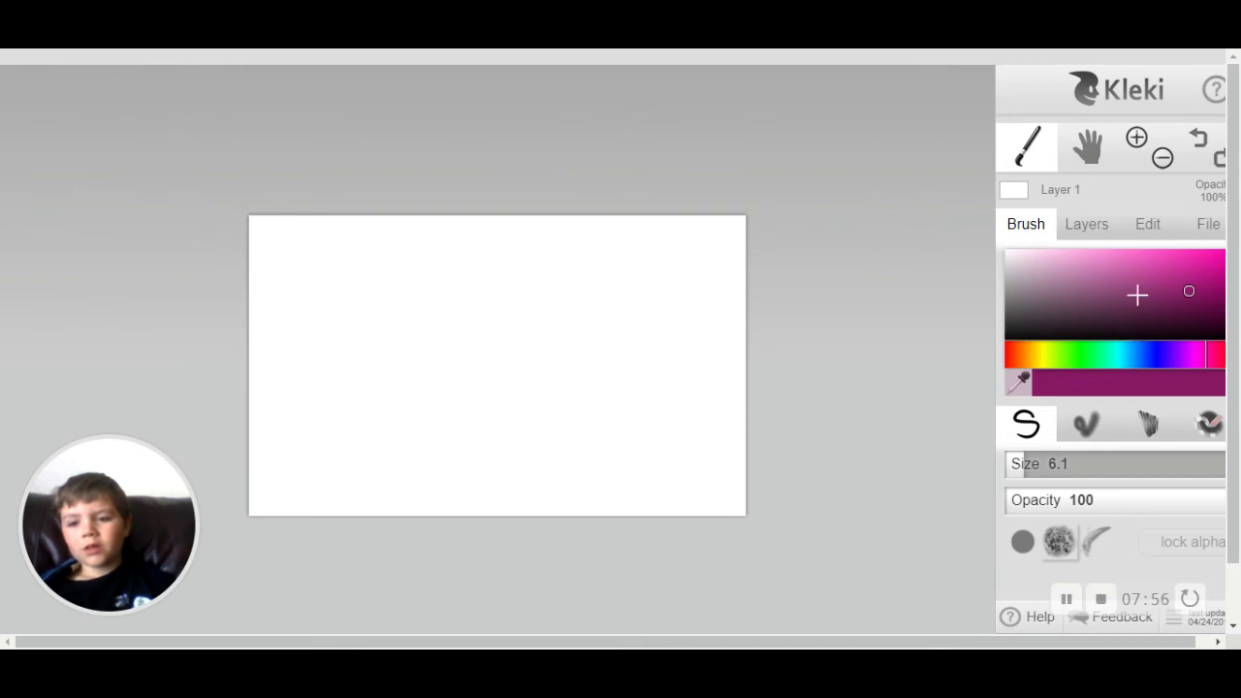
Set the brush colour to black and draw a wide crescent-shaped grin with two slanted, pointed eyes above it.
{"action": "left_click_drag", "start_coordinate": [1219, 328], "coordinate": [1239, 366]}
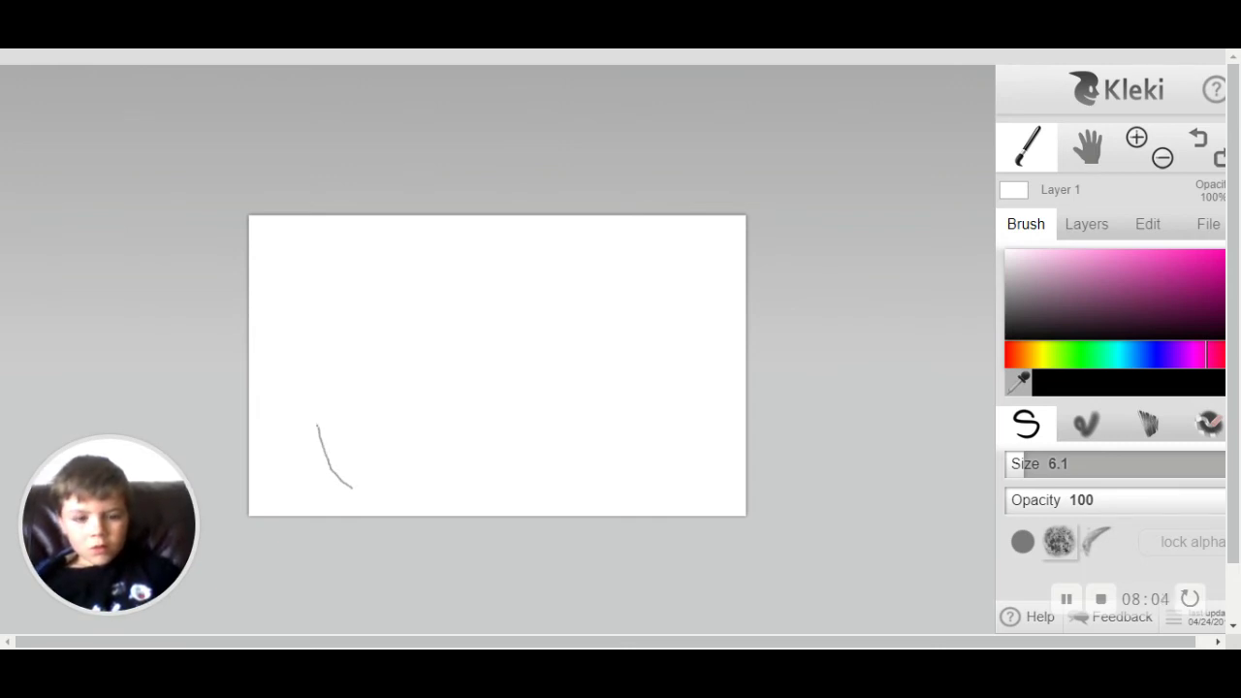
{"action": "mouse_move", "coordinate": [315, 415]}
{"action": "left_mouse_down"}
{"action": "mouse_move", "coordinate": [544, 378]}
{"action": "mouse_move", "coordinate": [598, 354]}
{"action": "mouse_move", "coordinate": [600, 399]}
{"action": "mouse_move", "coordinate": [534, 467]}
{"action": "mouse_move", "coordinate": [441, 504]}
{"action": "mouse_move", "coordinate": [357, 487]}
{"action": "left_mouse_up"}
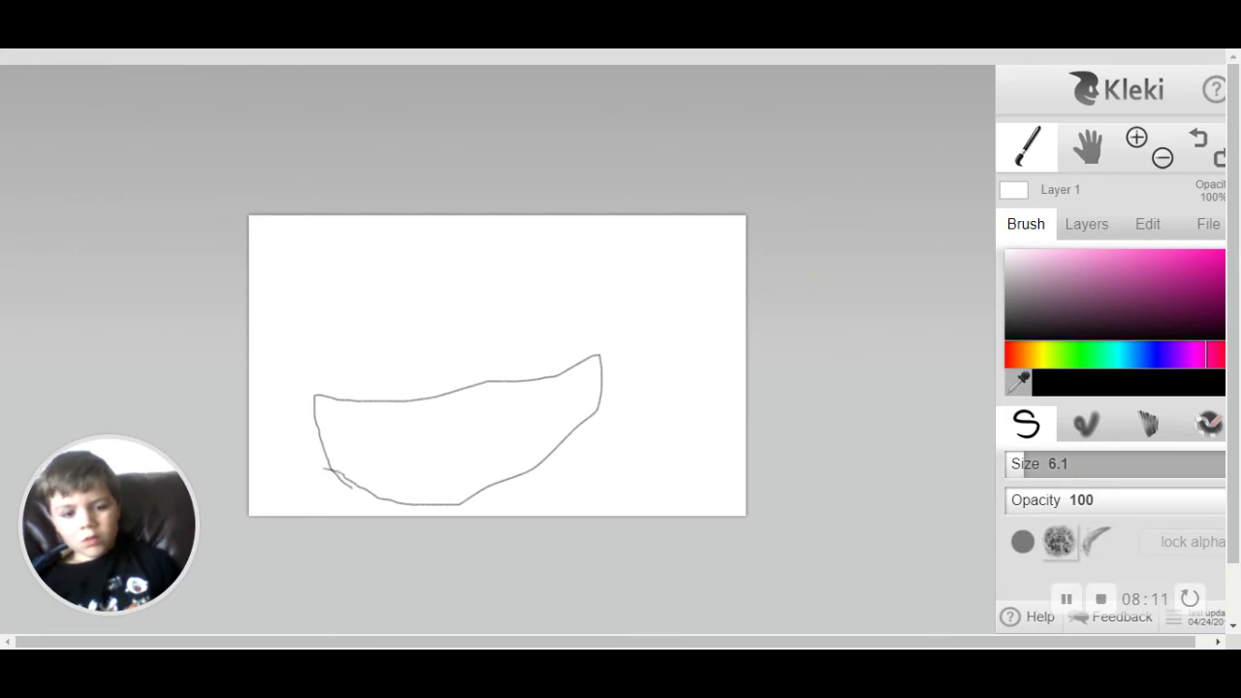
{"action": "mouse_move", "coordinate": [320, 275]}
{"action": "left_mouse_down"}
{"action": "mouse_move", "coordinate": [392, 352]}
{"action": "mouse_move", "coordinate": [342, 356]}
{"action": "mouse_move", "coordinate": [315, 281]}
{"action": "left_mouse_up"}
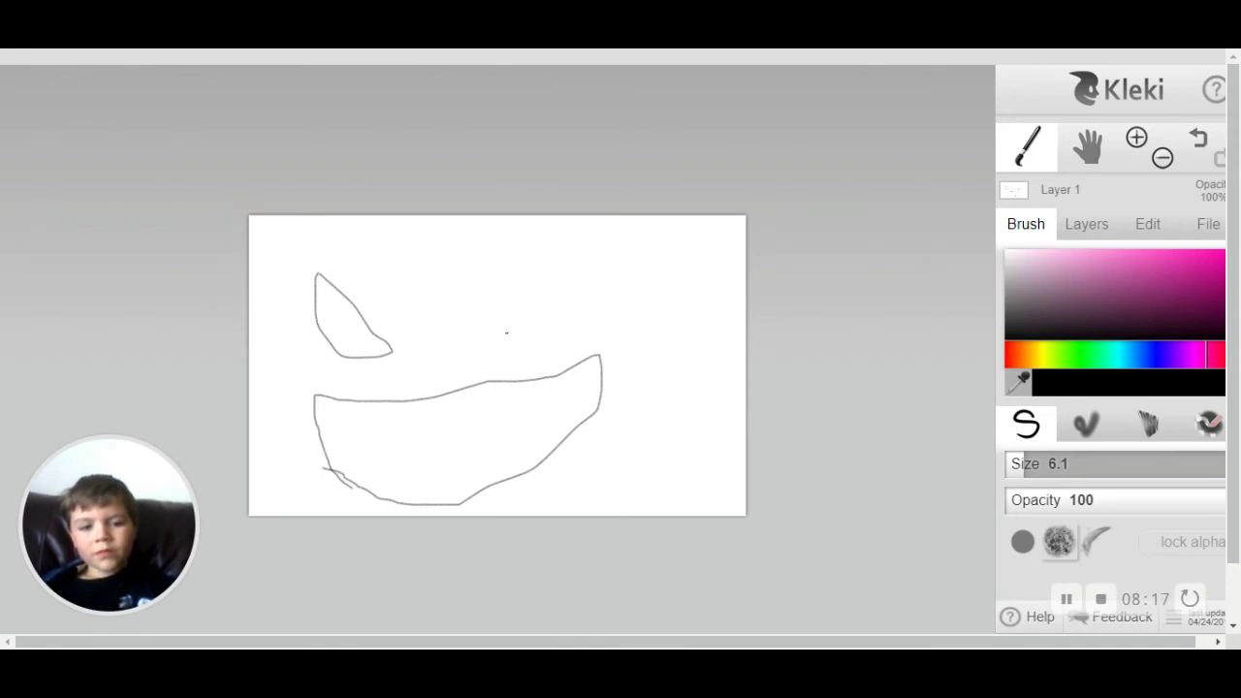
{"action": "mouse_move", "coordinate": [504, 331]}
{"action": "left_mouse_down"}
{"action": "mouse_move", "coordinate": [557, 274]}
{"action": "mouse_move", "coordinate": [568, 320]}
{"action": "mouse_move", "coordinate": [529, 339]}
{"action": "left_mouse_up"}
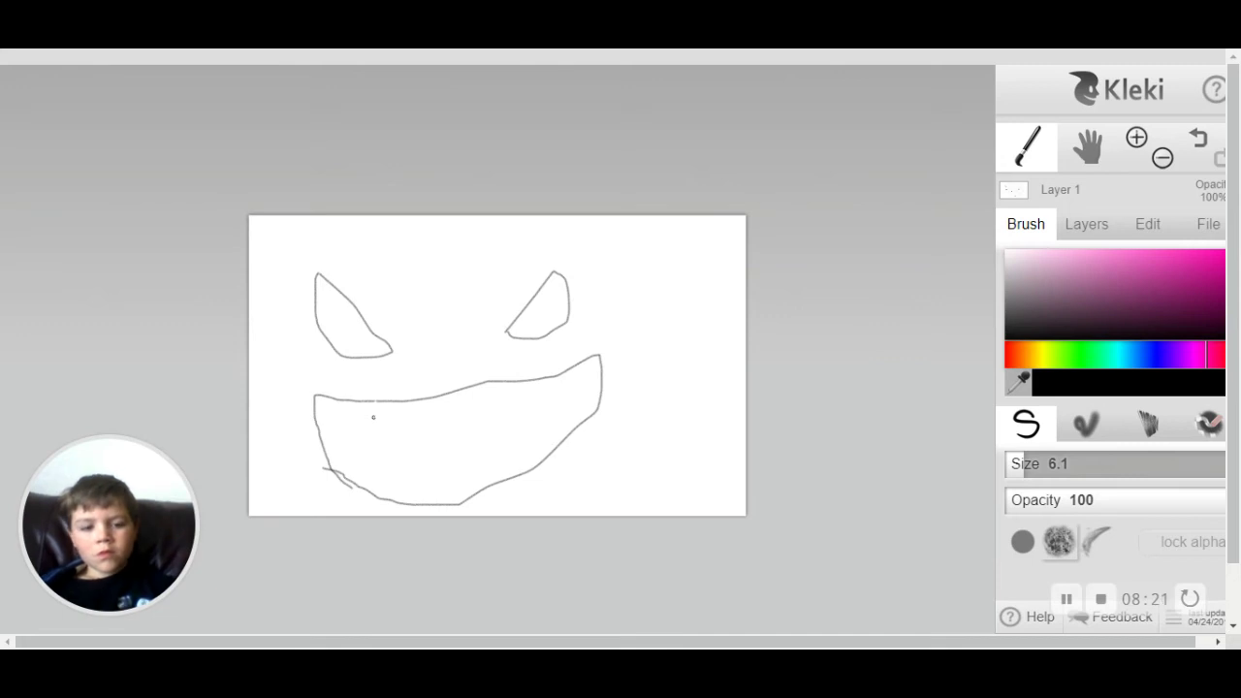
Divide the grin into teeth with five roughly vertical lines, extending the second line up to the mouth's upper edge.
{"action": "left_click_drag", "start_coordinate": [377, 400], "coordinate": [382, 494]}
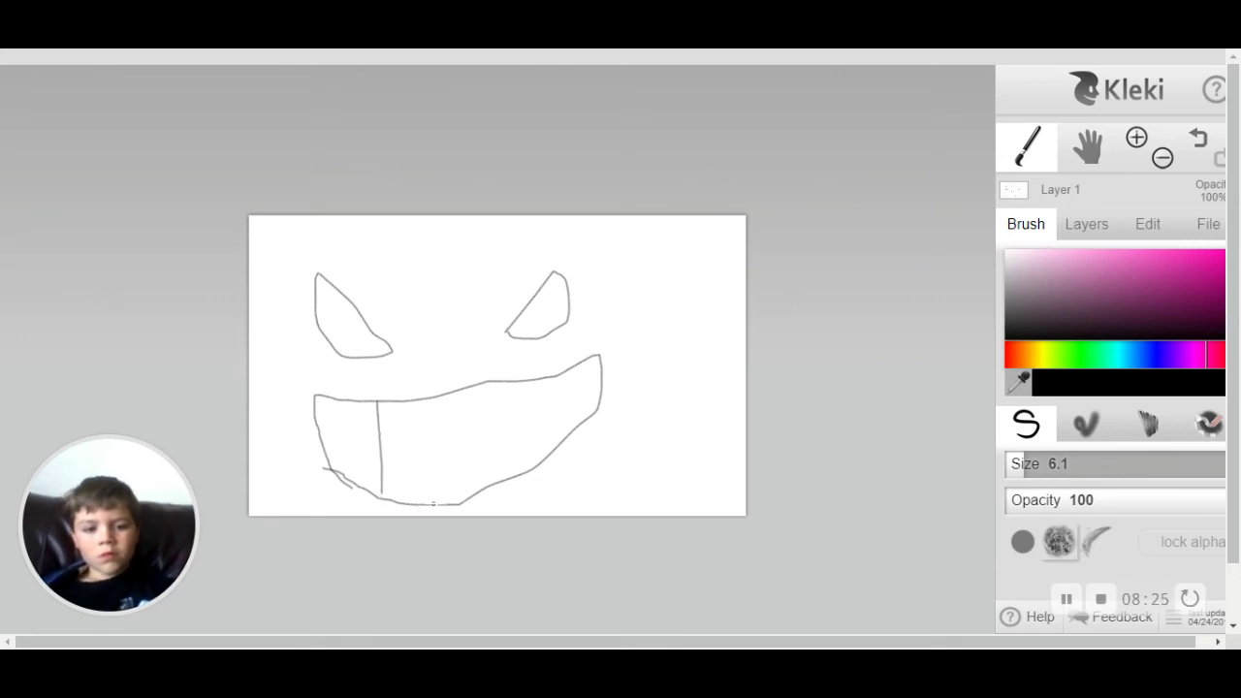
{"action": "left_click_drag", "start_coordinate": [431, 415], "coordinate": [442, 504]}
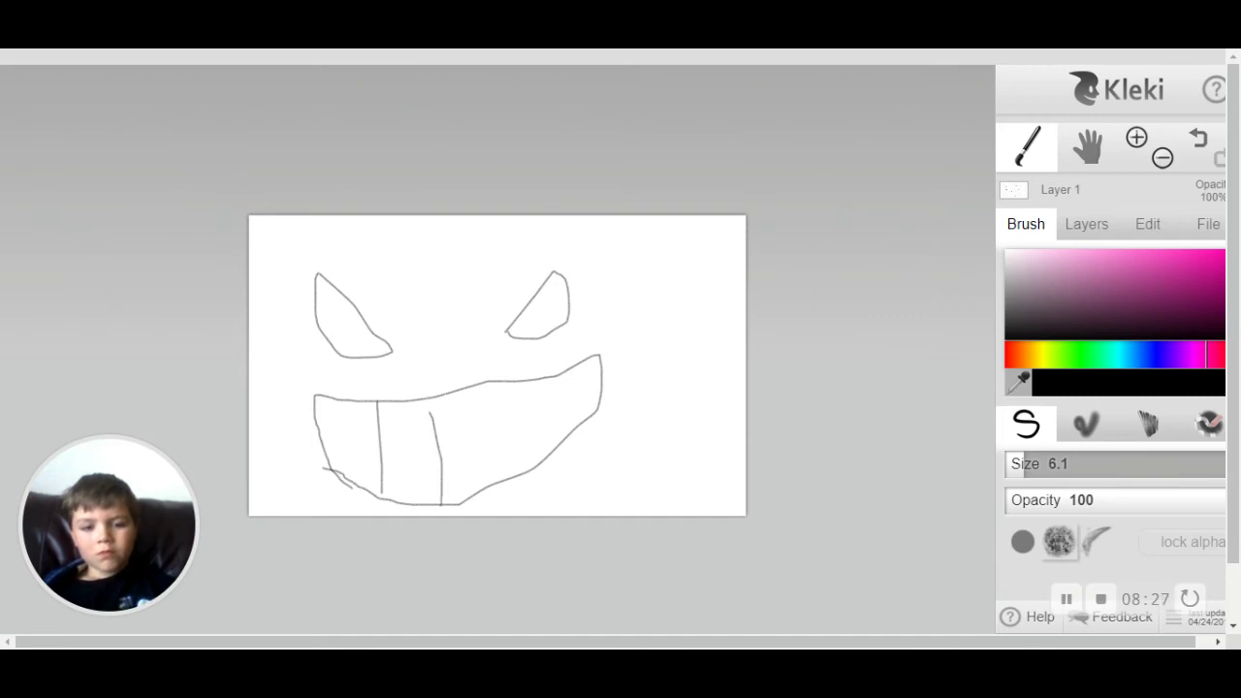
{"action": "left_click_drag", "start_coordinate": [470, 388], "coordinate": [492, 490]}
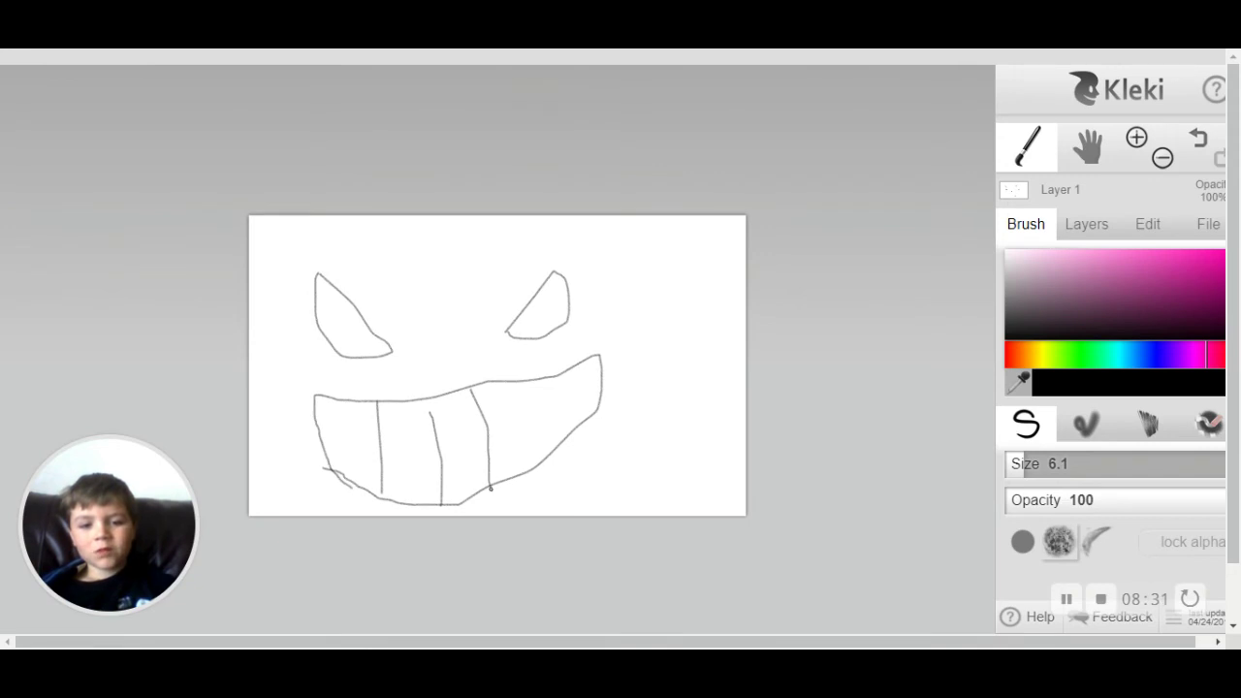
{"action": "mouse_move", "coordinate": [542, 464]}
{"action": "left_mouse_down"}
{"action": "mouse_move", "coordinate": [521, 382]}
{"action": "mouse_move", "coordinate": [580, 401]}
{"action": "mouse_move", "coordinate": [593, 429]}
{"action": "left_mouse_up"}
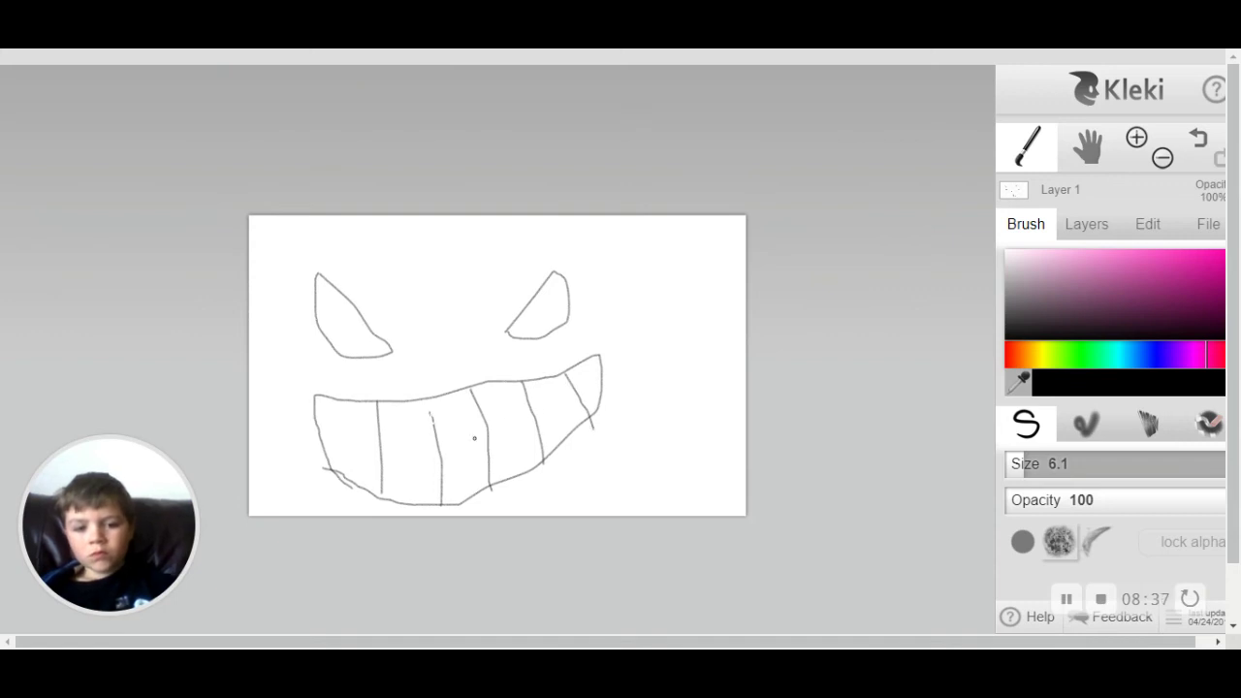
{"action": "left_click_drag", "start_coordinate": [430, 413], "coordinate": [429, 400]}
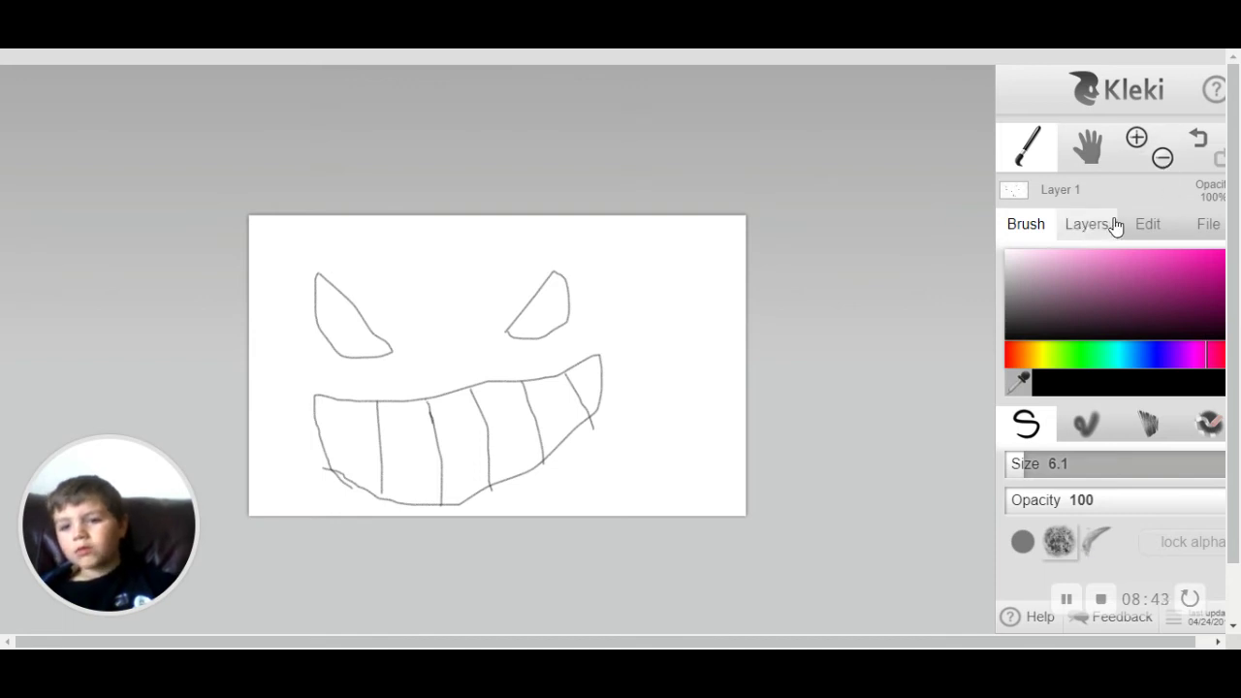
Sharpen the upper tips of both eyes and add a short tick on each eye's slanted edge in black.
{"action": "left_click", "coordinate": [1148, 225]}
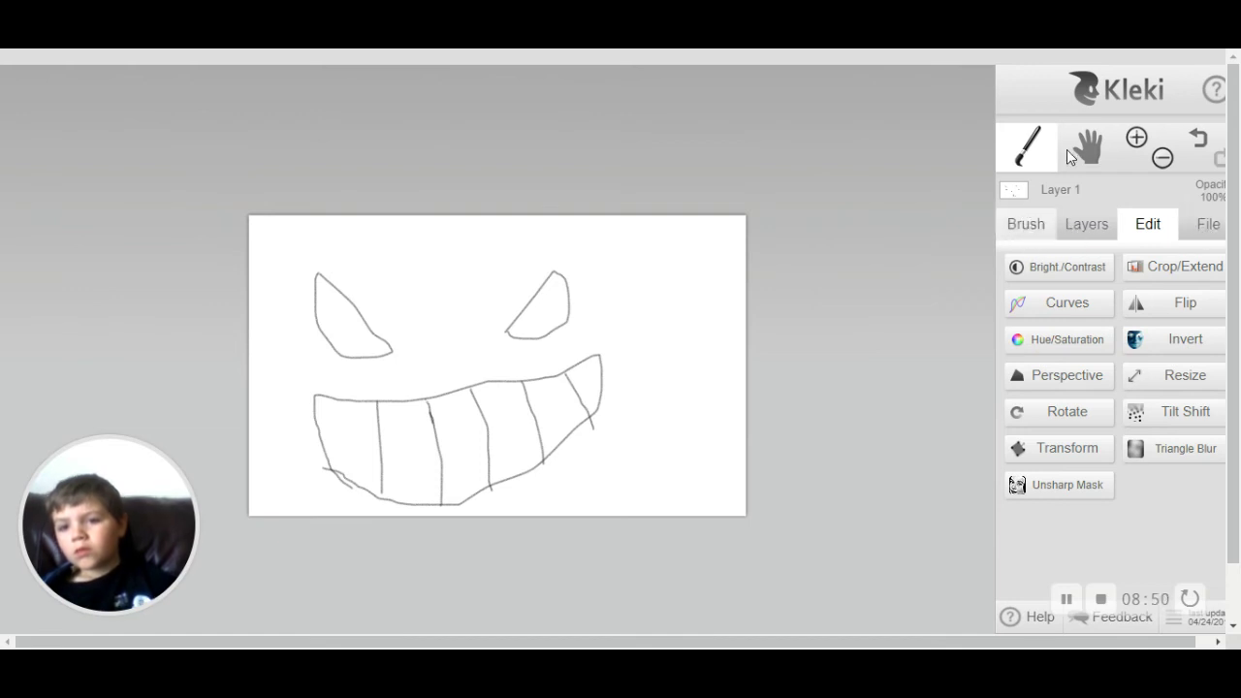
{"action": "key", "text": "b"}
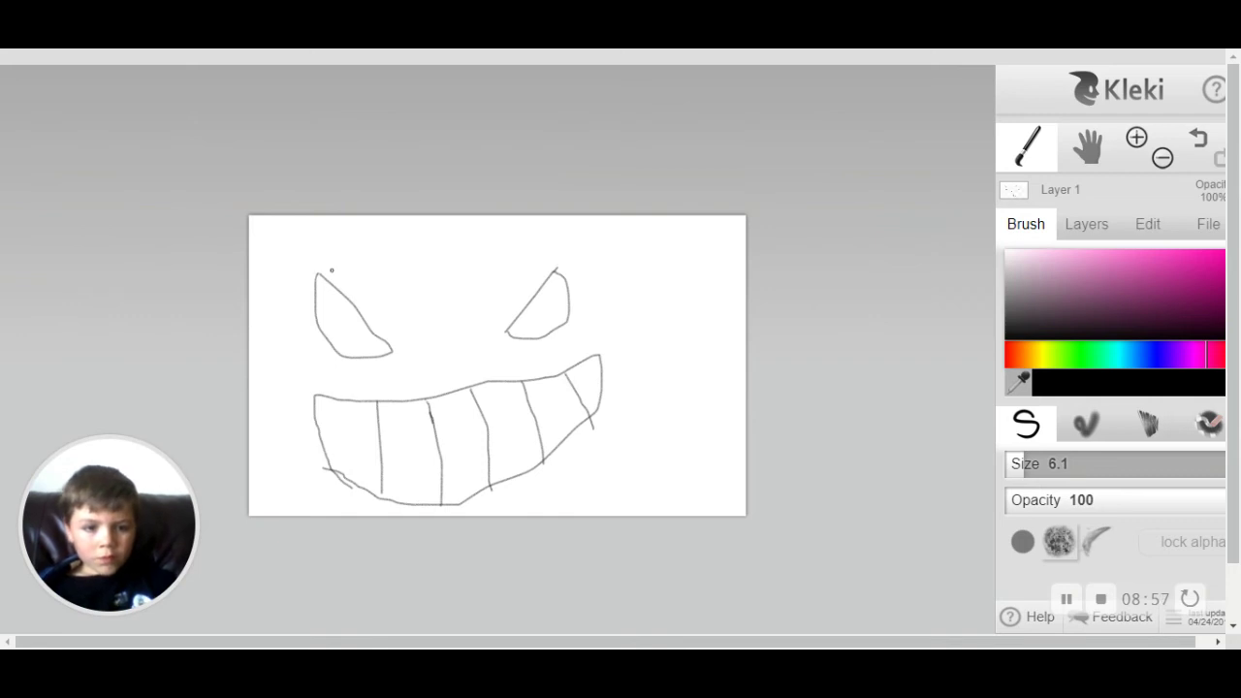
{"action": "left_click", "coordinate": [313, 274]}
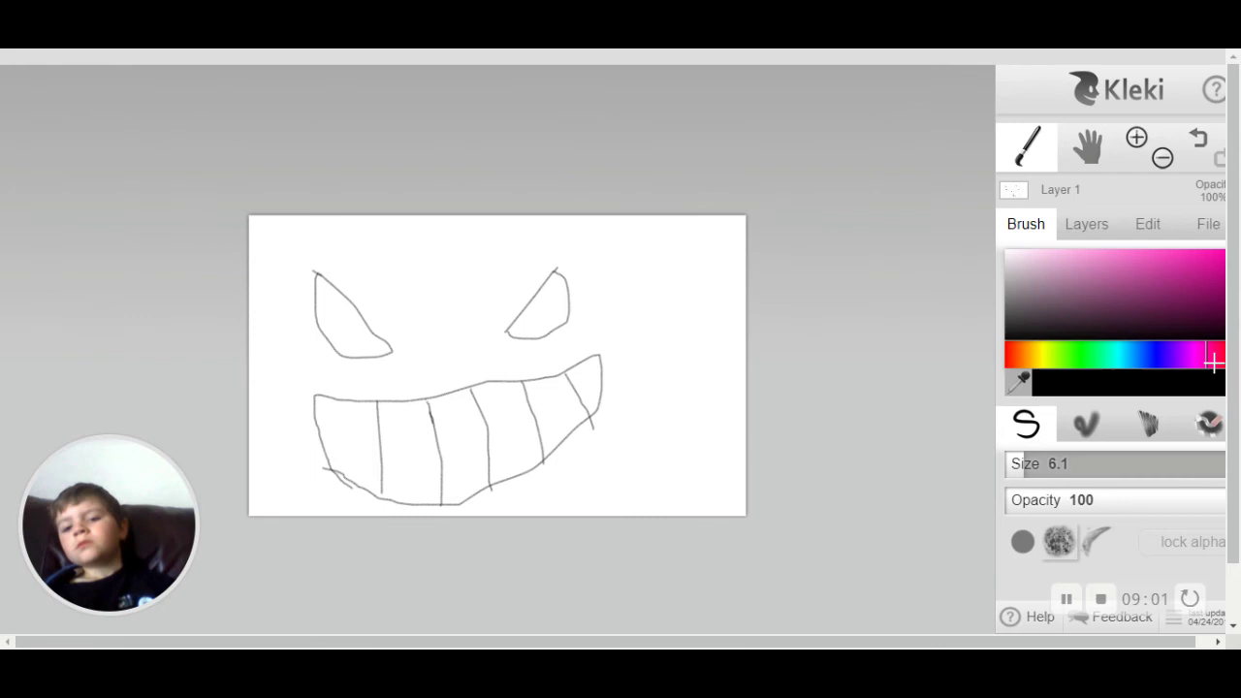
{"action": "key", "text": "ctrl+minus"}
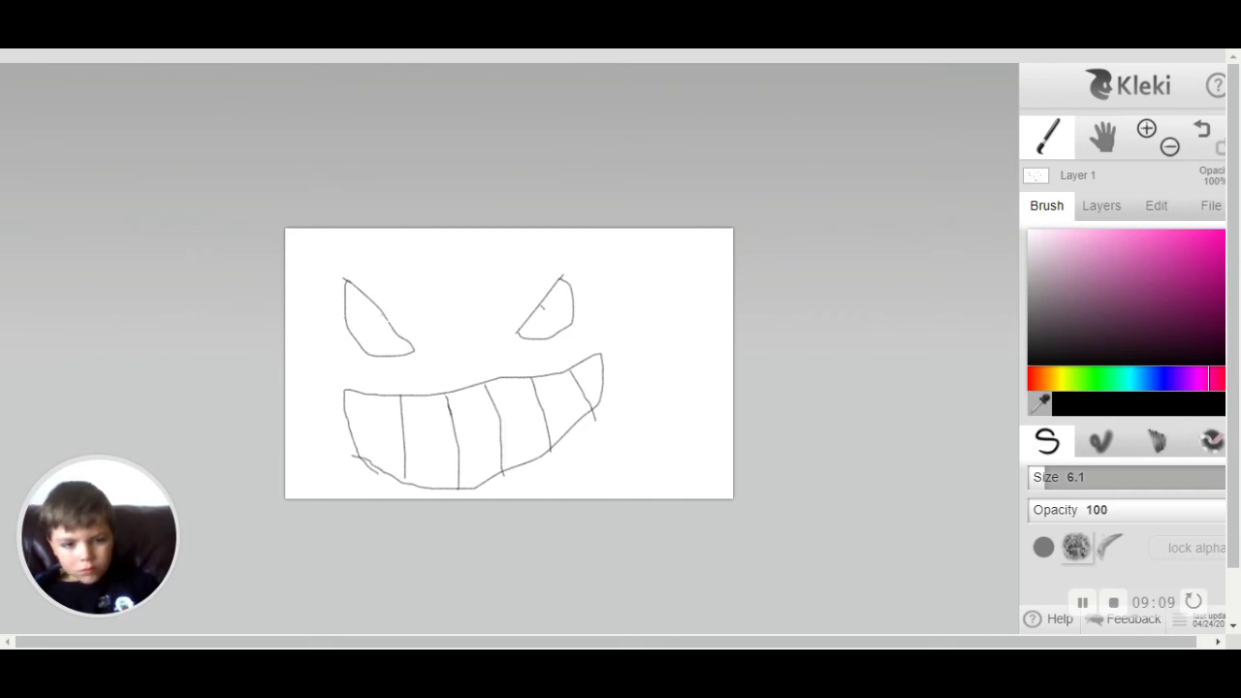
Set the brush to bright red at size 36 and colour in the eye on the right side of the face.
{"action": "left_click", "coordinate": [1031, 378]}
{"action": "mouse_move", "coordinate": [1160, 296]}
{"action": "left_mouse_down"}
{"action": "mouse_move", "coordinate": [1186, 278]}
{"action": "mouse_move", "coordinate": [1204, 228]}
{"action": "left_mouse_up"}
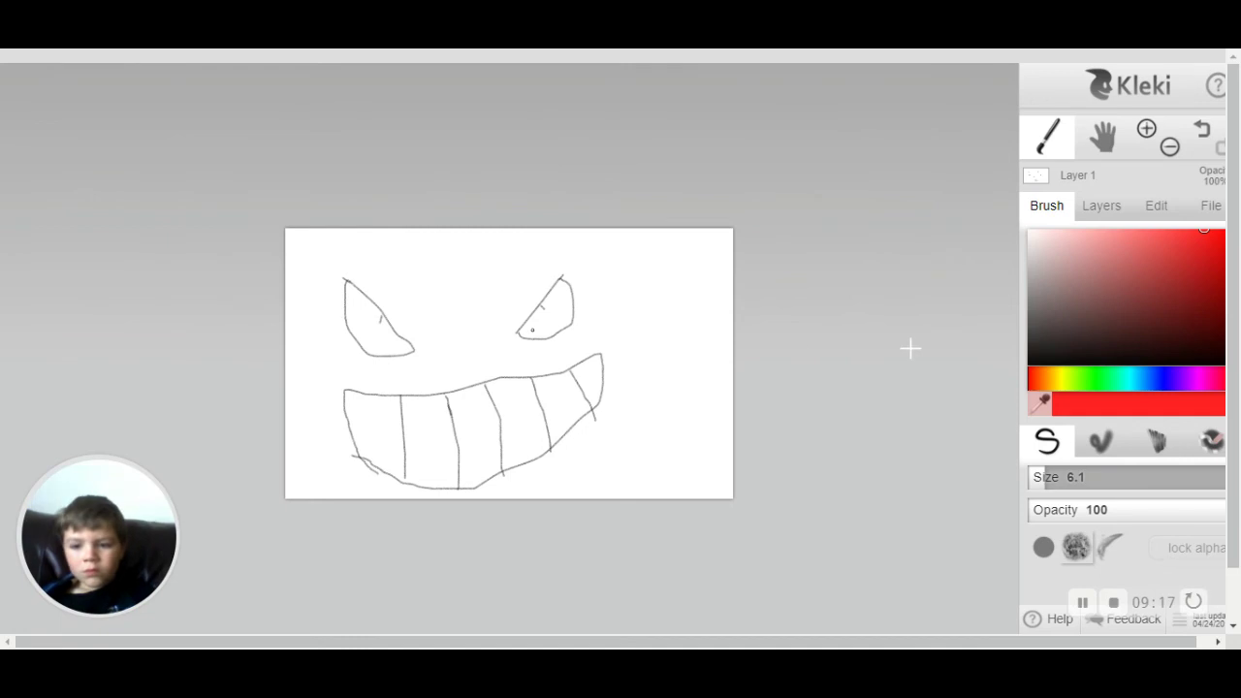
{"action": "left_click", "coordinate": [1125, 475]}
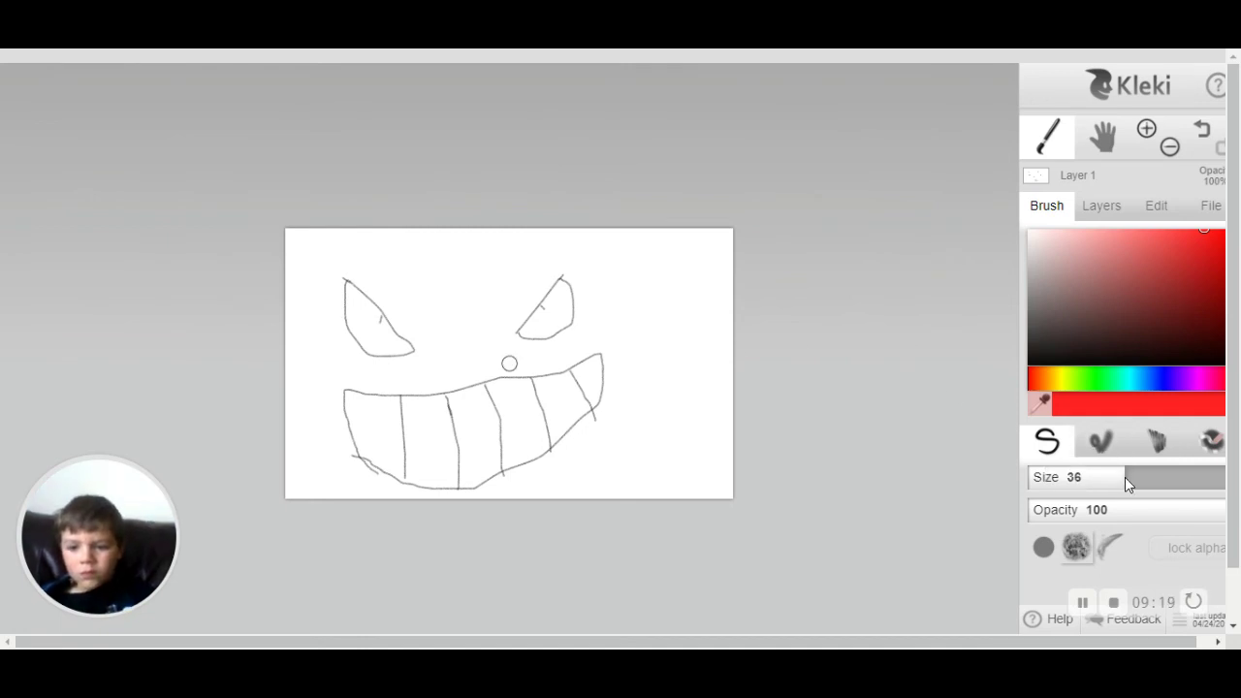
{"action": "left_click_drag", "start_coordinate": [526, 329], "coordinate": [538, 316]}
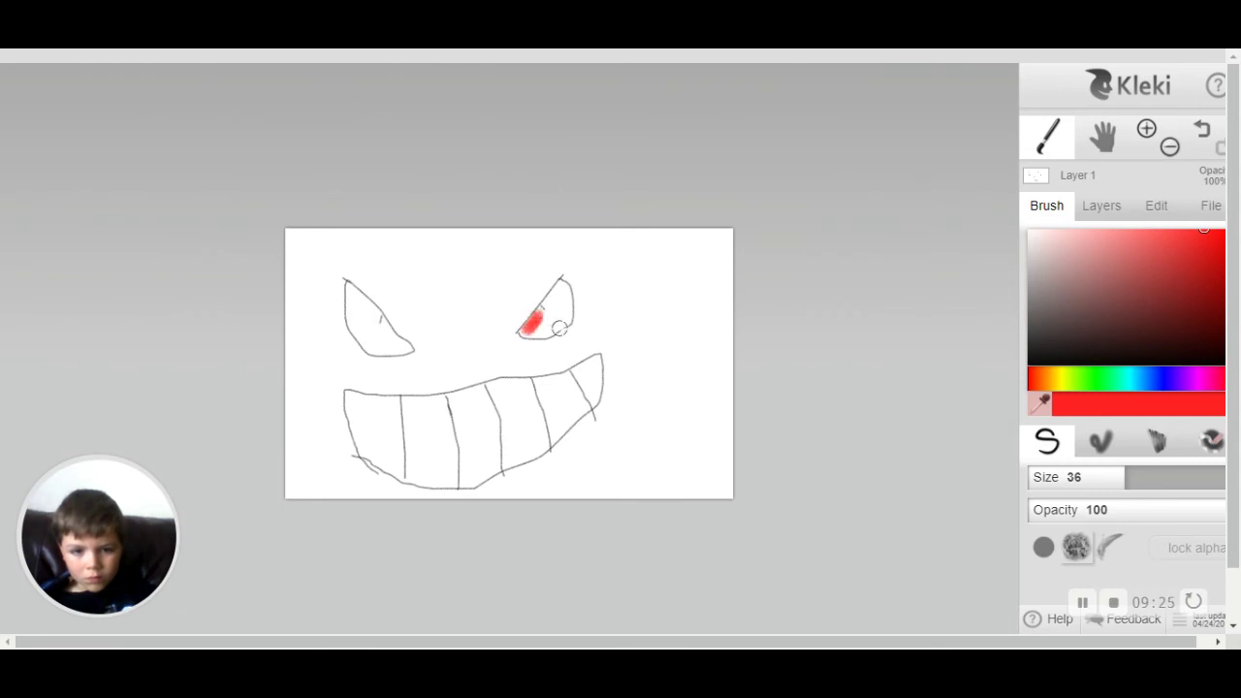
{"action": "mouse_move", "coordinate": [528, 326]}
{"action": "left_mouse_down"}
{"action": "mouse_move", "coordinate": [564, 321]}
{"action": "mouse_move", "coordinate": [560, 283]}
{"action": "mouse_move", "coordinate": [542, 326]}
{"action": "mouse_move", "coordinate": [562, 309]}
{"action": "mouse_move", "coordinate": [539, 304]}
{"action": "mouse_move", "coordinate": [560, 303]}
{"action": "left_mouse_up"}
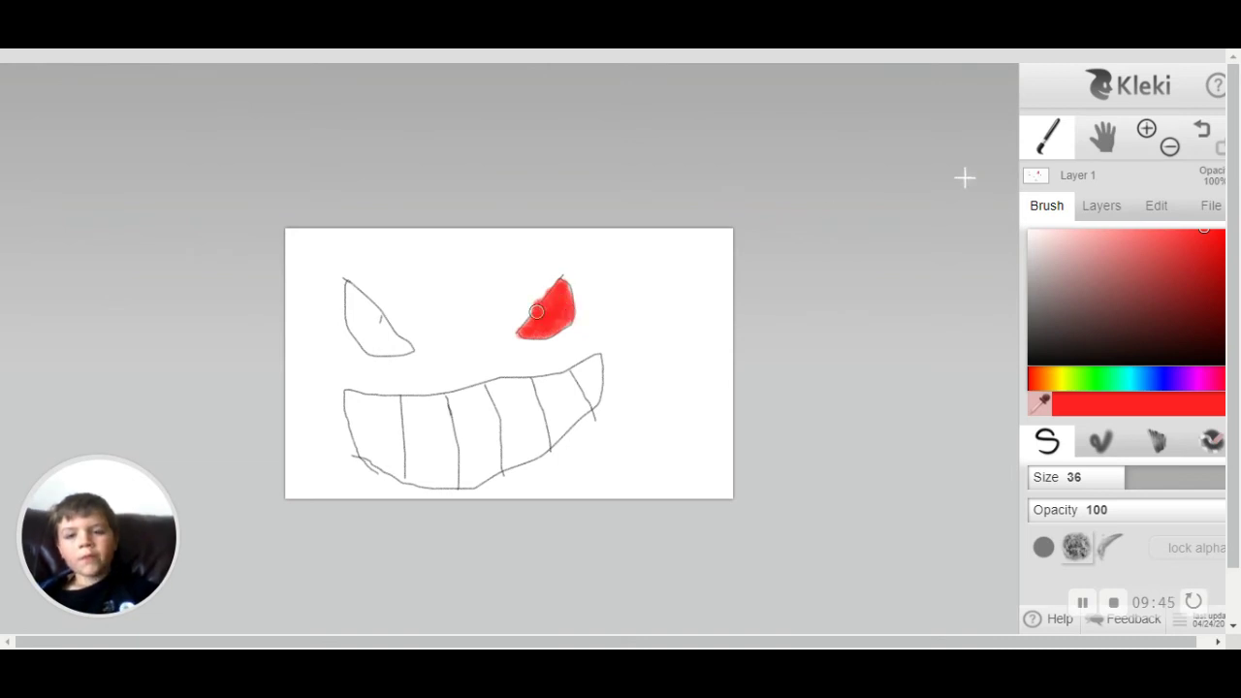
Undo the soft red strokes in the right eye and recolour it solid red with the hard round brush tip.
{"action": "left_click", "coordinate": [1202, 132]}
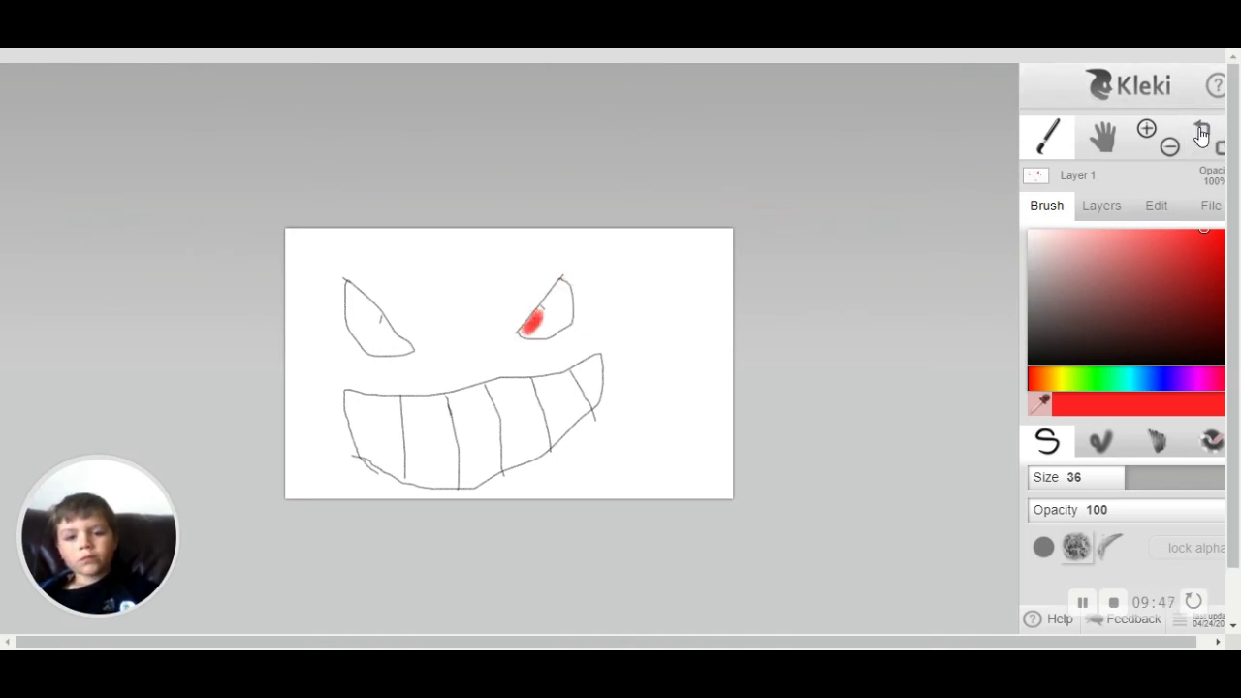
{"action": "left_click", "coordinate": [1202, 132]}
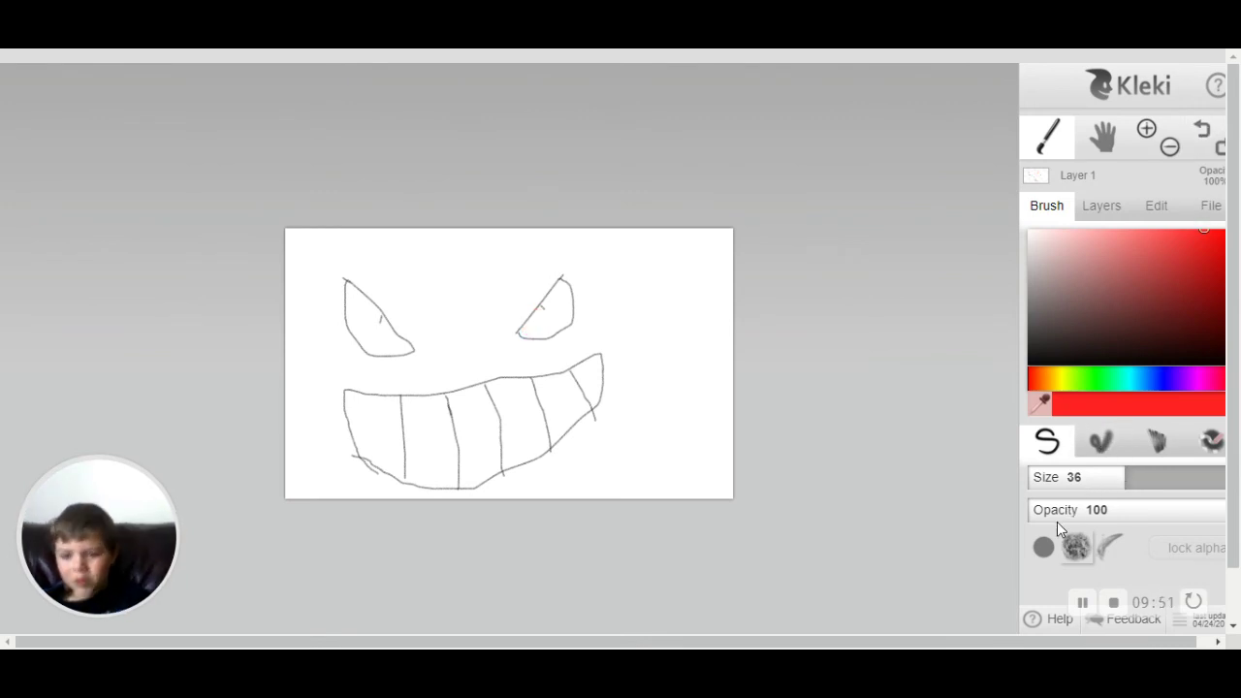
{"action": "left_click", "coordinate": [1045, 549]}
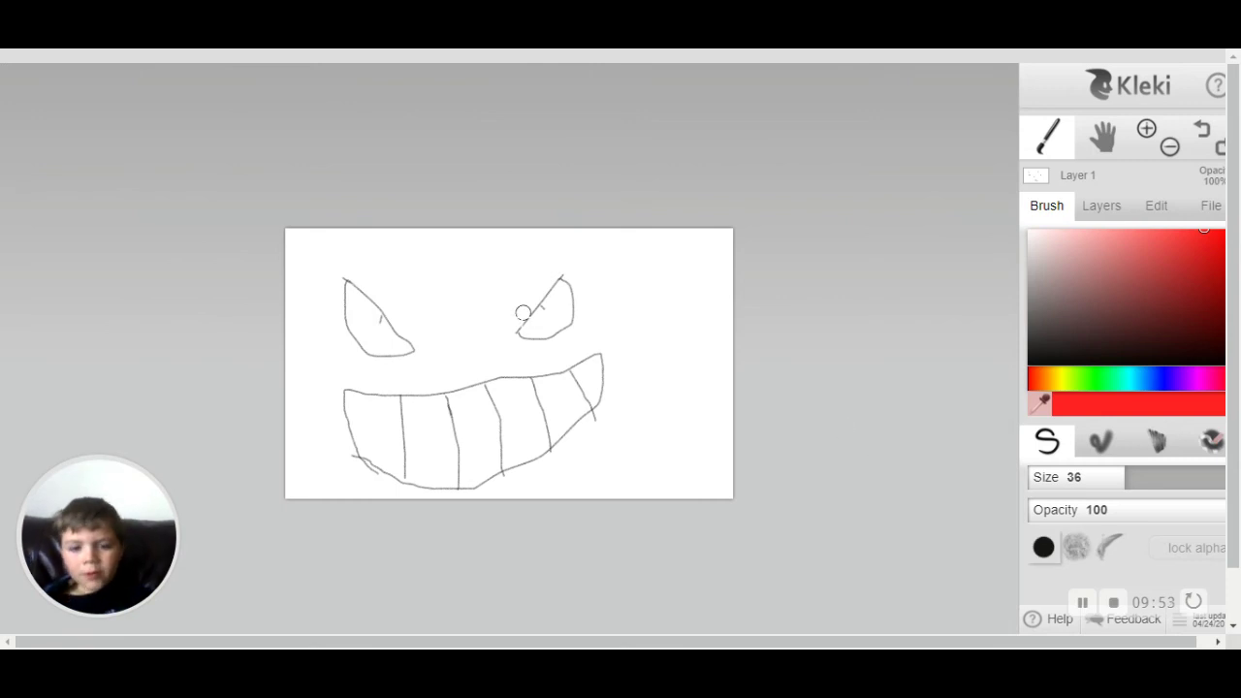
{"action": "mouse_move", "coordinate": [521, 332]}
{"action": "left_mouse_down"}
{"action": "mouse_move", "coordinate": [569, 286]}
{"action": "mouse_move", "coordinate": [566, 330]}
{"action": "mouse_move", "coordinate": [522, 339]}
{"action": "mouse_move", "coordinate": [561, 296]}
{"action": "mouse_move", "coordinate": [557, 323]}
{"action": "mouse_move", "coordinate": [513, 338]}
{"action": "left_mouse_up"}
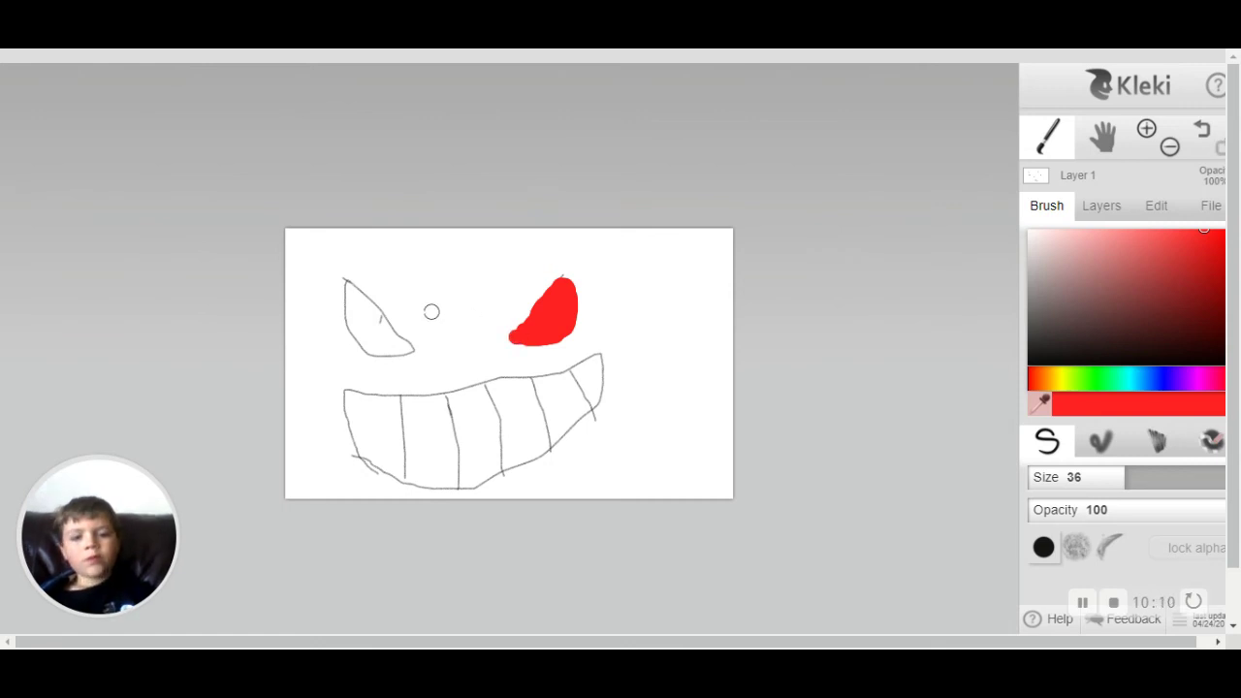
Fill the left eye with solid red and dab red over the upper tips of both eyes.
{"action": "mouse_move", "coordinate": [347, 285]}
{"action": "left_mouse_down"}
{"action": "mouse_move", "coordinate": [403, 345]}
{"action": "mouse_move", "coordinate": [373, 353]}
{"action": "mouse_move", "coordinate": [353, 340]}
{"action": "mouse_move", "coordinate": [345, 293]}
{"action": "mouse_move", "coordinate": [372, 339]}
{"action": "mouse_move", "coordinate": [390, 342]}
{"action": "mouse_move", "coordinate": [377, 334]}
{"action": "left_mouse_up"}
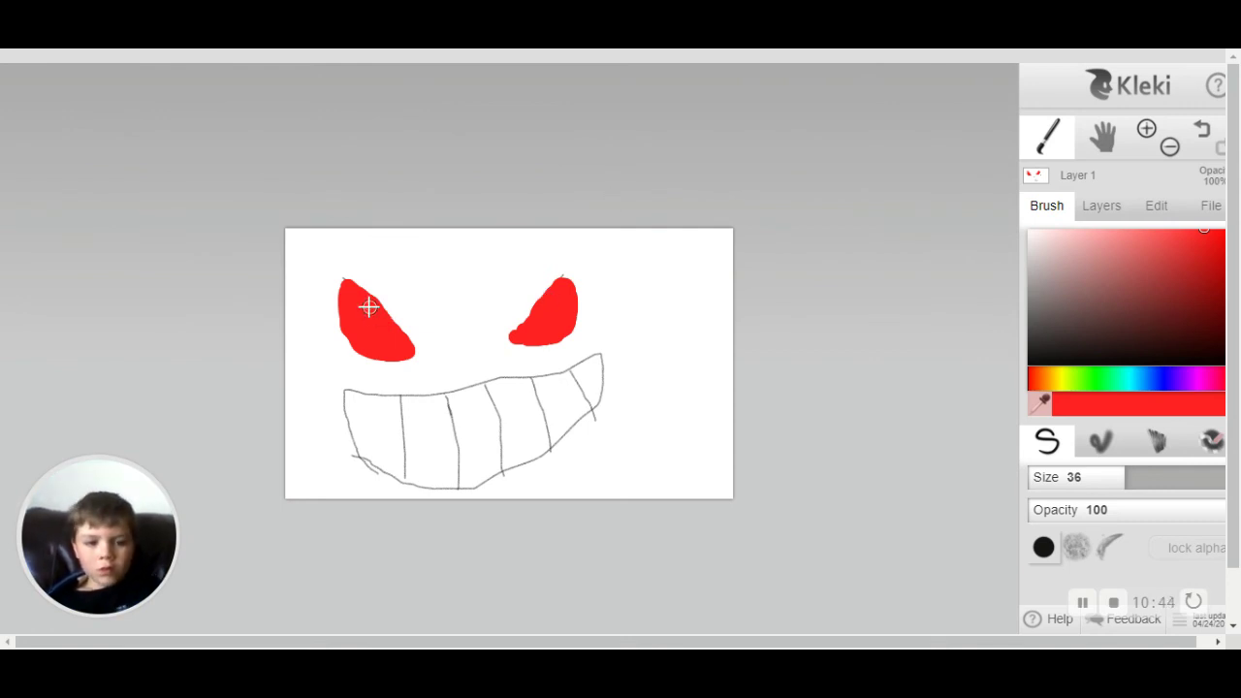
{"action": "left_click", "coordinate": [564, 278]}
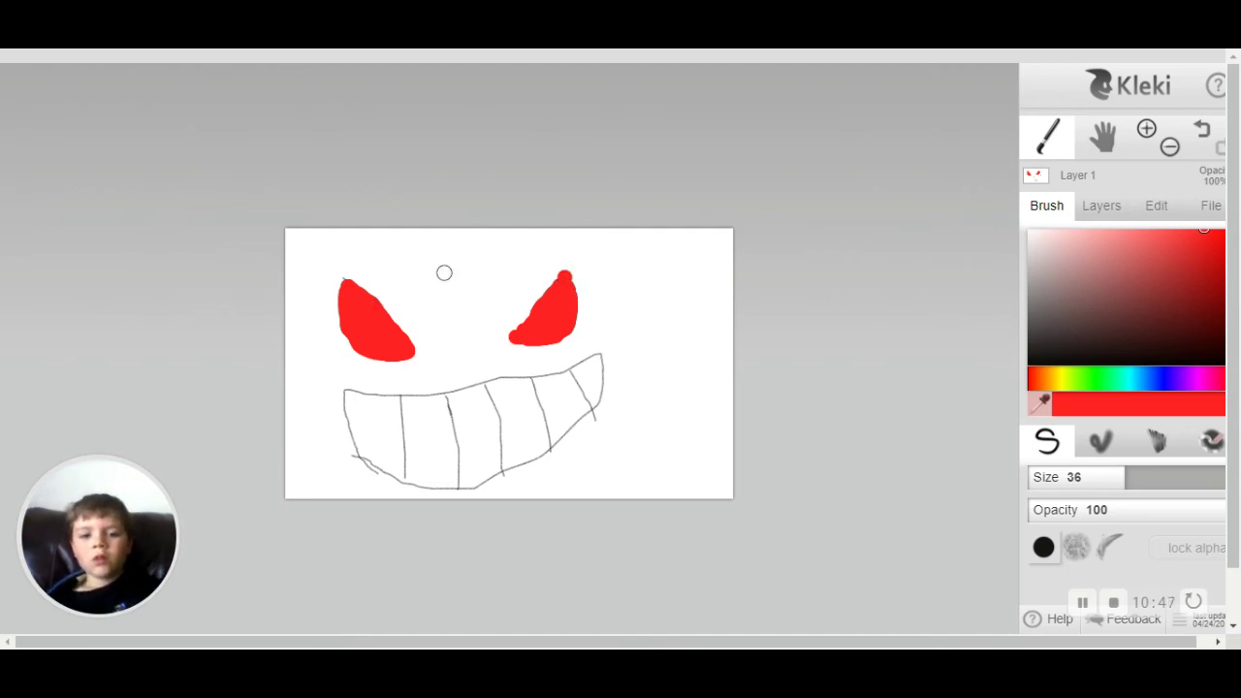
{"action": "left_click", "coordinate": [345, 280]}
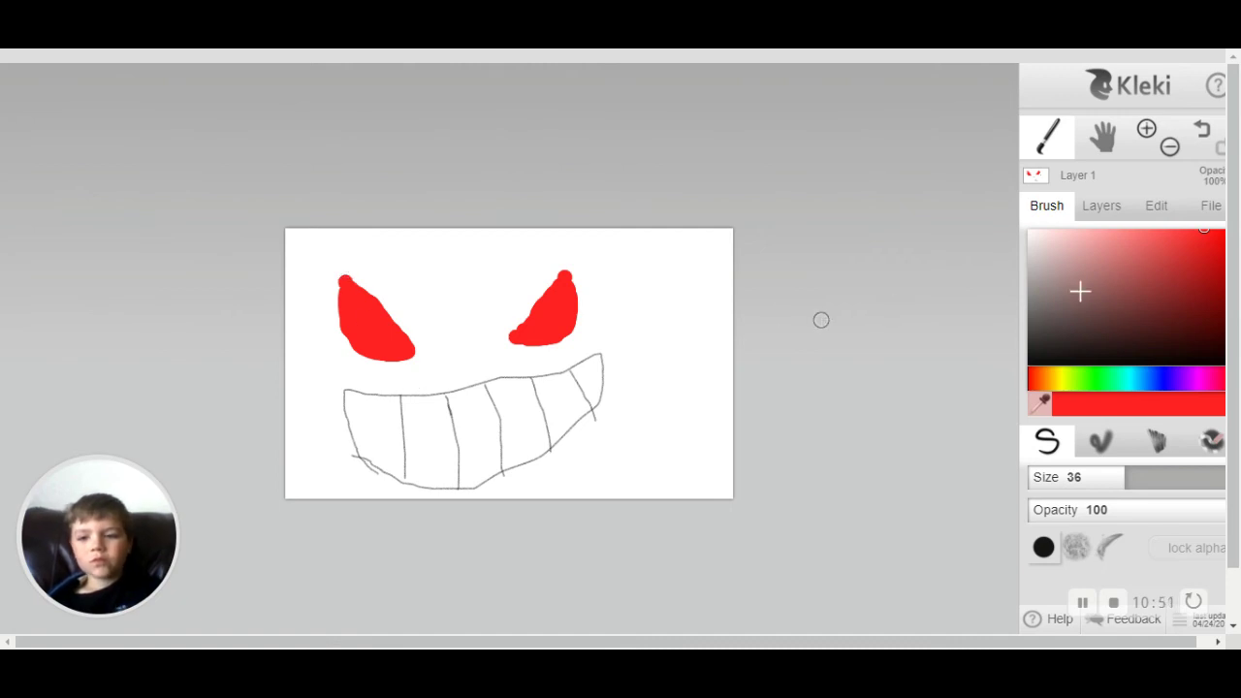
Set the brush colour to black and draw a short, thick pupil on the slanted edge of each red eye.
{"action": "left_click", "coordinate": [1028, 365]}
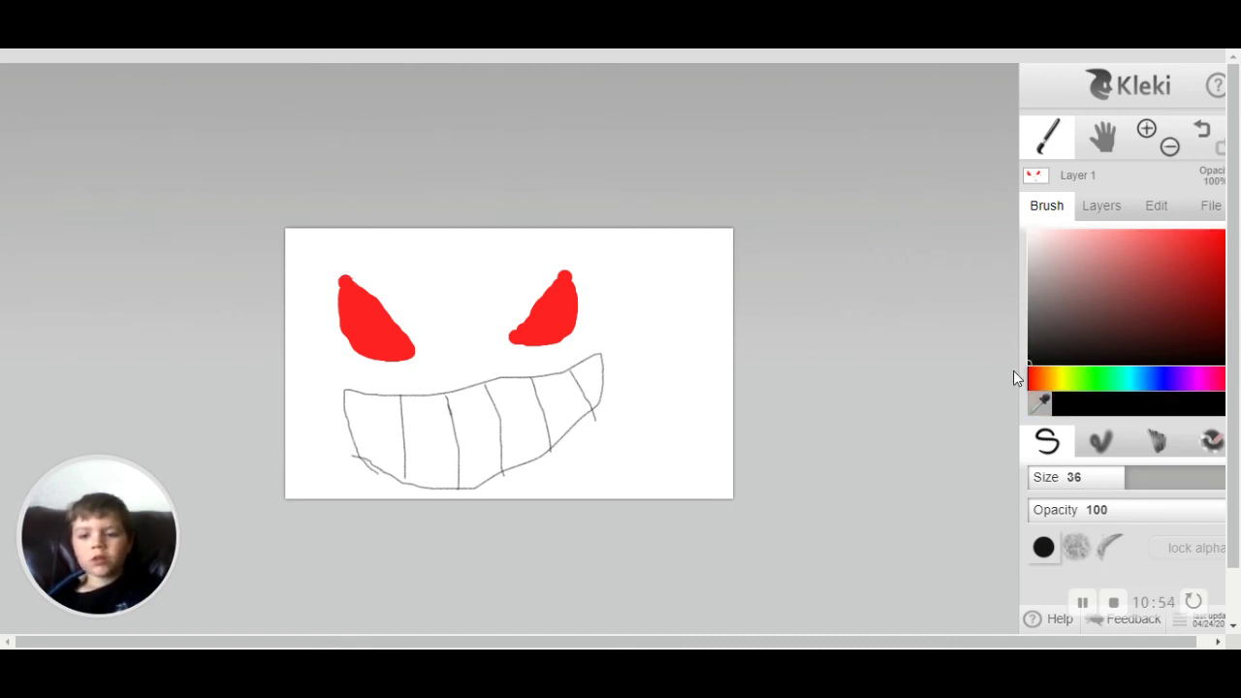
{"action": "left_click", "coordinate": [374, 311]}
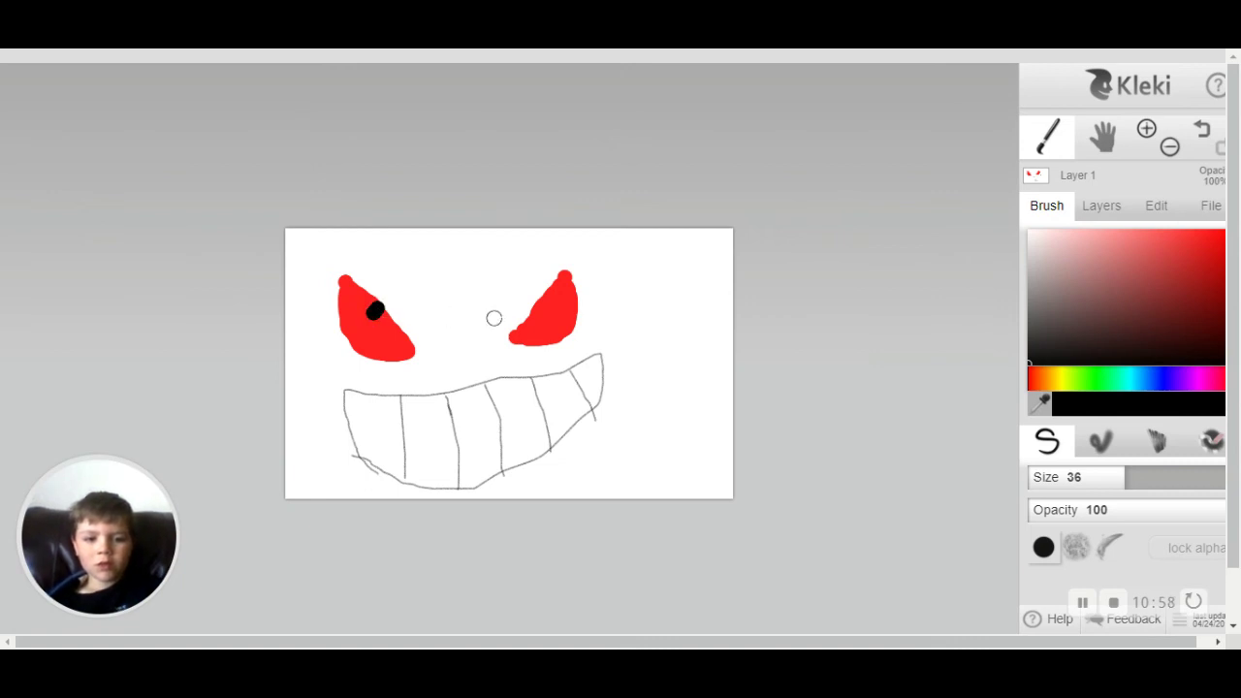
{"action": "left_click", "coordinate": [545, 307]}
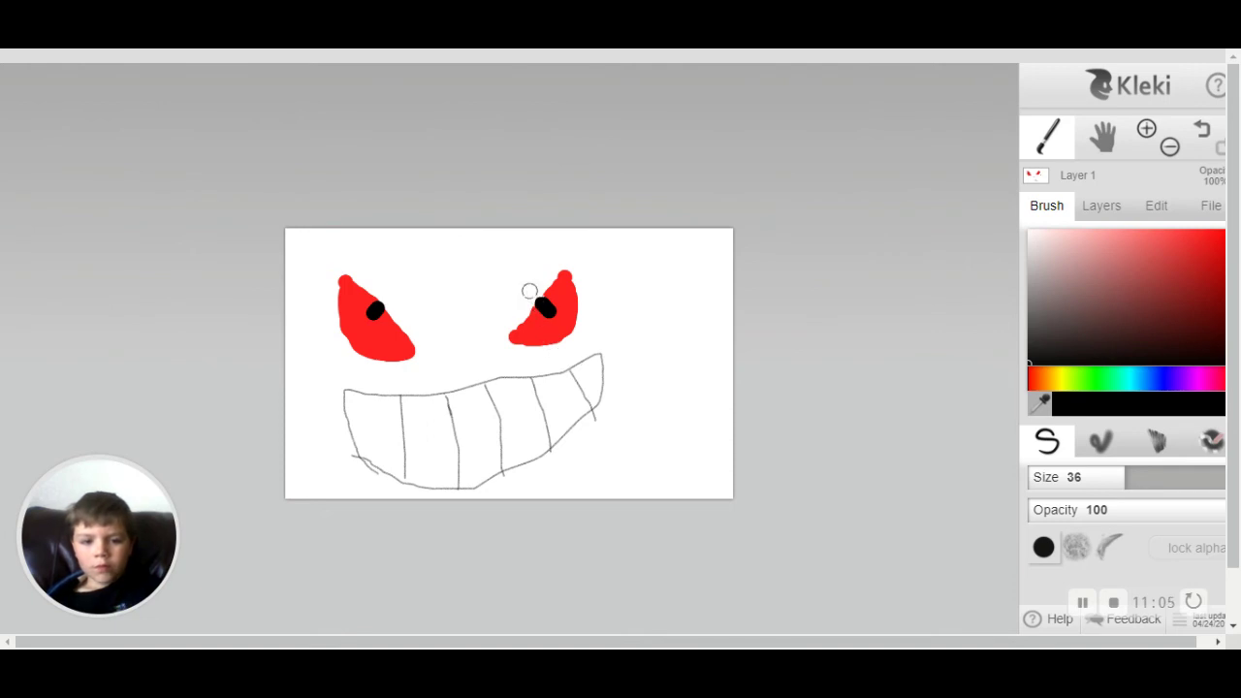
Trace a thick black outline around the right eye and the left eye.
{"action": "mouse_move", "coordinate": [536, 295]}
{"action": "left_mouse_down"}
{"action": "mouse_move", "coordinate": [548, 310]}
{"action": "mouse_move", "coordinate": [528, 306]}
{"action": "mouse_move", "coordinate": [504, 333]}
{"action": "mouse_move", "coordinate": [511, 342]}
{"action": "mouse_move", "coordinate": [572, 335]}
{"action": "mouse_move", "coordinate": [569, 263]}
{"action": "mouse_move", "coordinate": [543, 291]}
{"action": "left_mouse_up"}
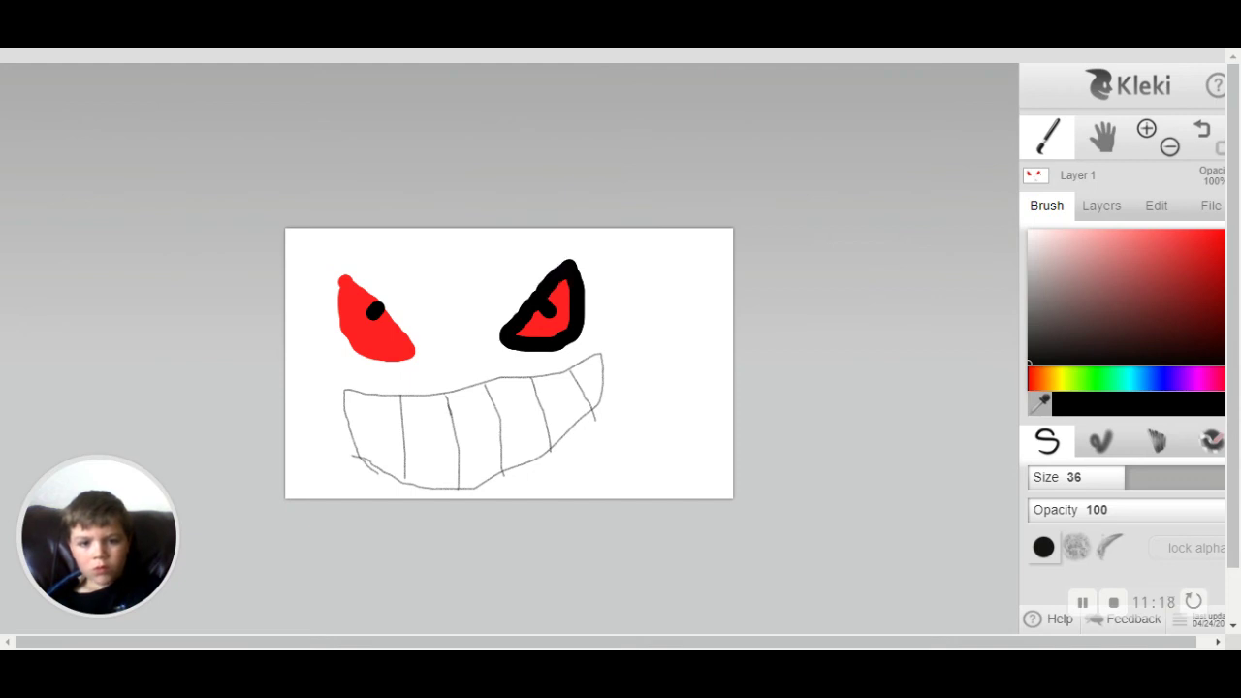
{"action": "left_click", "coordinate": [416, 353]}
{"action": "mouse_move", "coordinate": [417, 351]}
{"action": "left_mouse_down"}
{"action": "mouse_move", "coordinate": [376, 299]}
{"action": "mouse_move", "coordinate": [337, 281]}
{"action": "mouse_move", "coordinate": [349, 344]}
{"action": "mouse_move", "coordinate": [416, 360]}
{"action": "left_mouse_up"}
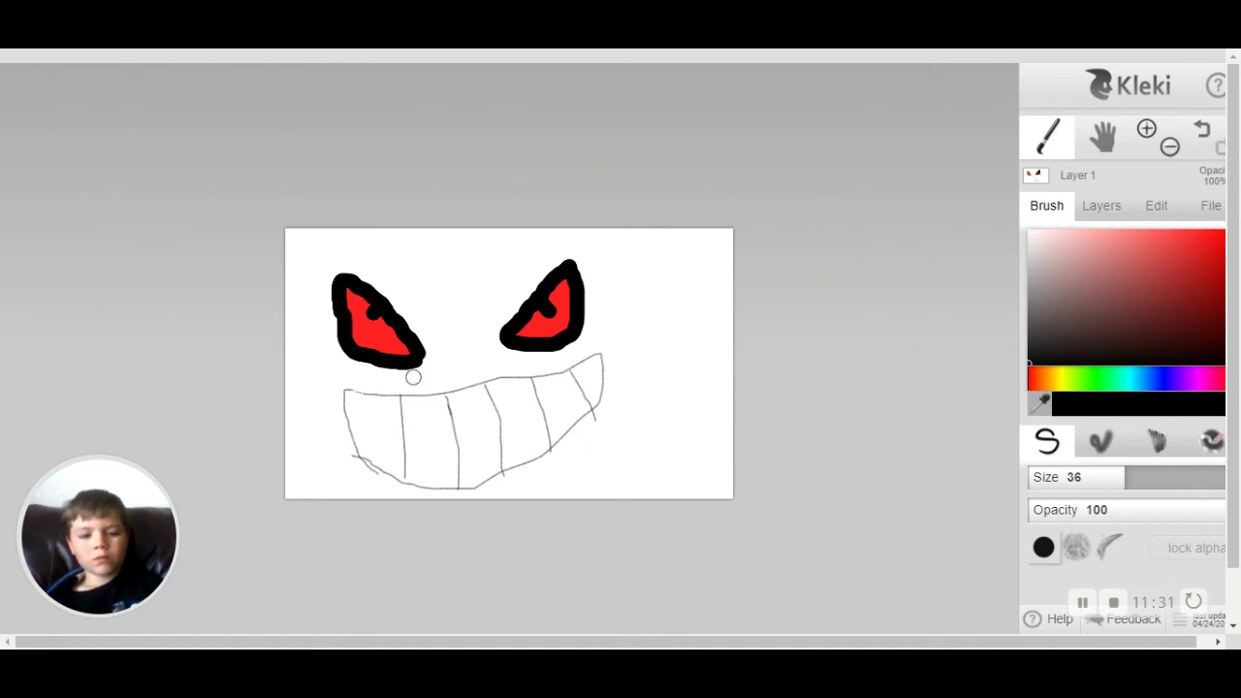
Trace the grin's outline and all five tooth dividers in thick black.
{"action": "left_click", "coordinate": [347, 392]}
{"action": "mouse_move", "coordinate": [347, 391]}
{"action": "left_mouse_down"}
{"action": "mouse_move", "coordinate": [487, 392]}
{"action": "mouse_move", "coordinate": [607, 355]}
{"action": "mouse_move", "coordinate": [595, 409]}
{"action": "mouse_move", "coordinate": [568, 436]}
{"action": "mouse_move", "coordinate": [457, 487]}
{"action": "mouse_move", "coordinate": [396, 485]}
{"action": "mouse_move", "coordinate": [360, 450]}
{"action": "mouse_move", "coordinate": [347, 398]}
{"action": "mouse_move", "coordinate": [398, 407]}
{"action": "mouse_move", "coordinate": [402, 485]}
{"action": "mouse_move", "coordinate": [455, 419]}
{"action": "mouse_move", "coordinate": [443, 394]}
{"action": "mouse_move", "coordinate": [491, 407]}
{"action": "mouse_move", "coordinate": [506, 475]}
{"action": "left_mouse_up"}
{"action": "left_click_drag", "start_coordinate": [554, 443], "coordinate": [559, 449]}
{"action": "left_click_drag", "start_coordinate": [529, 384], "coordinate": [561, 441]}
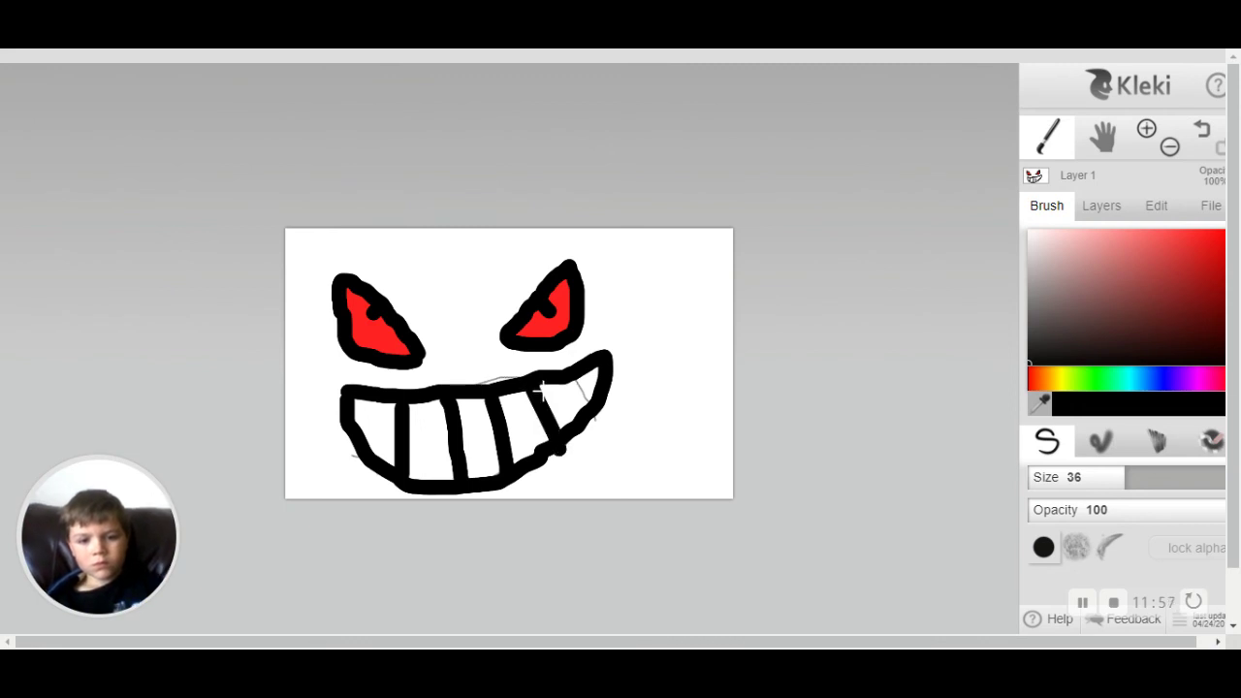
{"action": "mouse_move", "coordinate": [575, 378]}
{"action": "left_mouse_down"}
{"action": "mouse_move", "coordinate": [584, 395]}
{"action": "mouse_move", "coordinate": [579, 383]}
{"action": "left_mouse_up"}
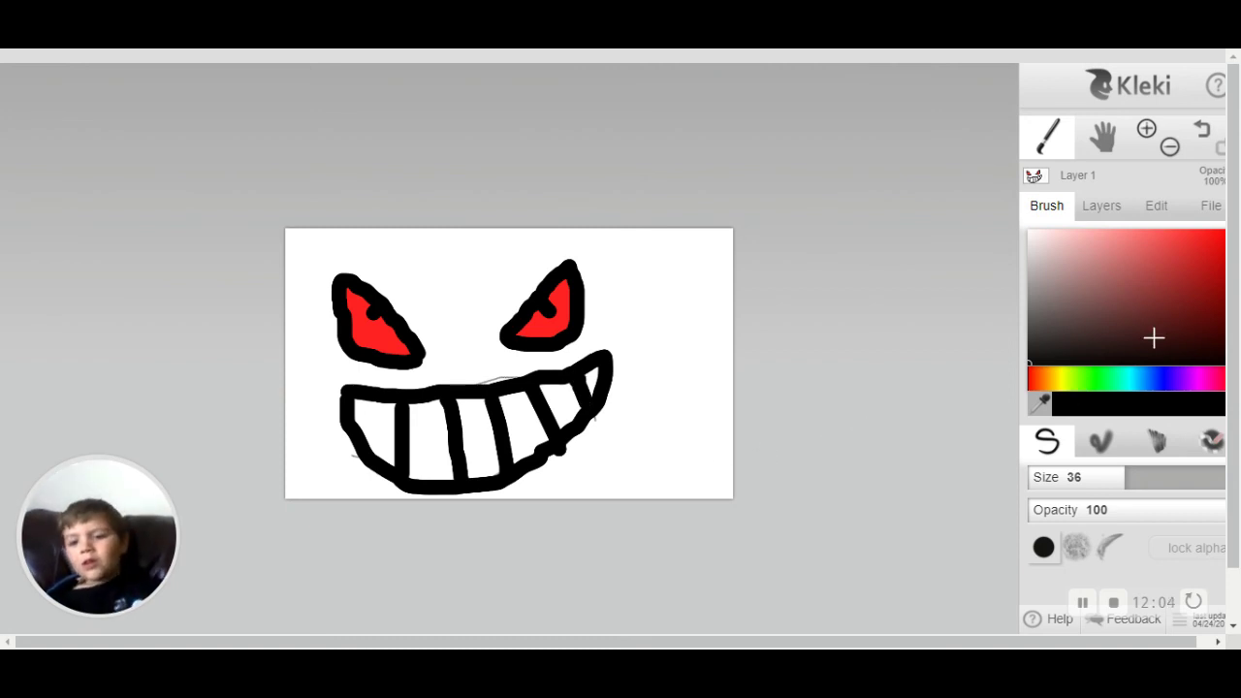
Set the brush to dark magenta and paint a band around the mouth, filling the gap beneath its right side and extending its upper right corner.
{"action": "left_click", "coordinate": [1209, 379]}
{"action": "mouse_move", "coordinate": [1202, 240]}
{"action": "left_mouse_down"}
{"action": "mouse_move", "coordinate": [1233, 310]}
{"action": "mouse_move", "coordinate": [1205, 276]}
{"action": "left_mouse_up"}
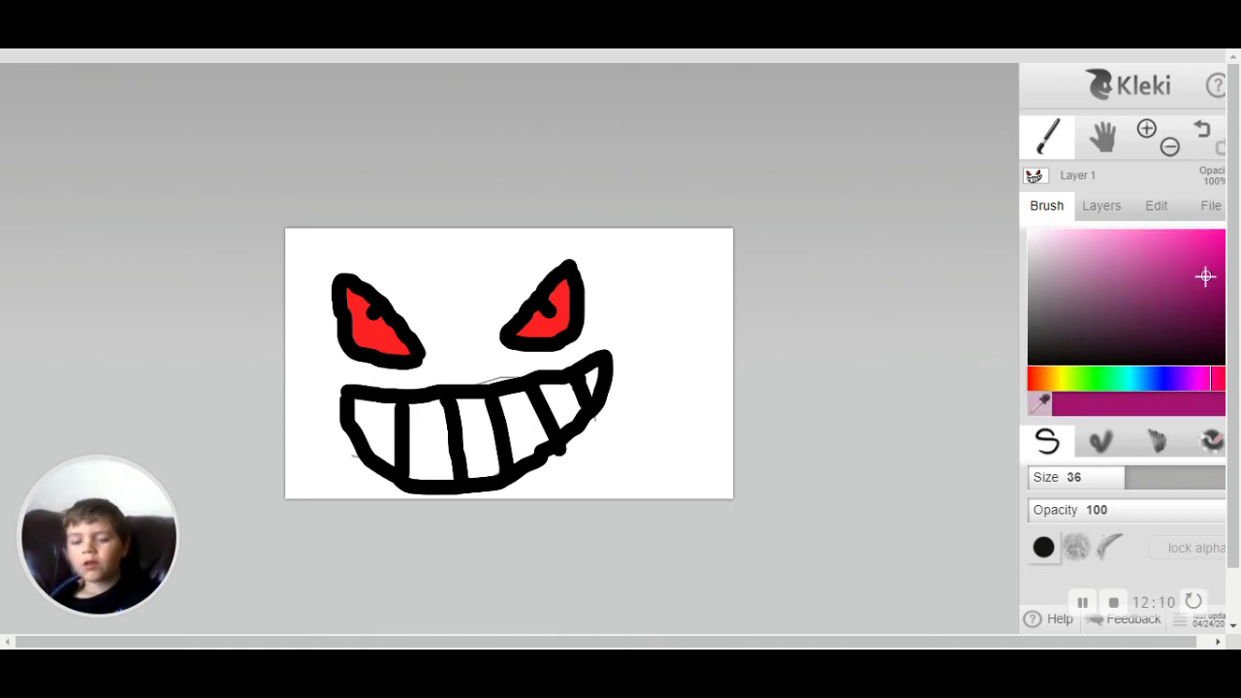
{"action": "left_click", "coordinate": [483, 376]}
{"action": "mouse_move", "coordinate": [482, 377]}
{"action": "left_mouse_down"}
{"action": "mouse_move", "coordinate": [613, 345]}
{"action": "mouse_move", "coordinate": [624, 362]}
{"action": "mouse_move", "coordinate": [601, 426]}
{"action": "mouse_move", "coordinate": [540, 475]}
{"action": "mouse_move", "coordinate": [451, 494]}
{"action": "mouse_move", "coordinate": [401, 493]}
{"action": "mouse_move", "coordinate": [361, 469]}
{"action": "mouse_move", "coordinate": [334, 415]}
{"action": "mouse_move", "coordinate": [342, 371]}
{"action": "mouse_move", "coordinate": [392, 383]}
{"action": "mouse_move", "coordinate": [477, 378]}
{"action": "left_mouse_up"}
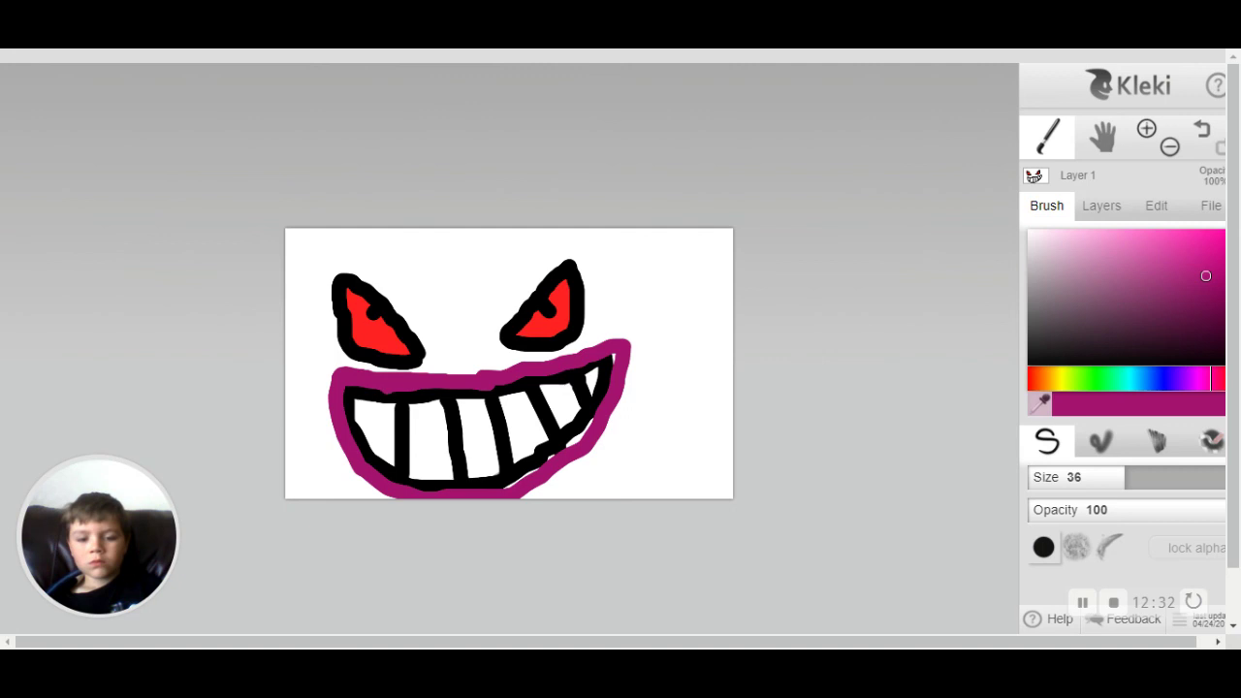
{"action": "left_click_drag", "start_coordinate": [508, 486], "coordinate": [560, 453]}
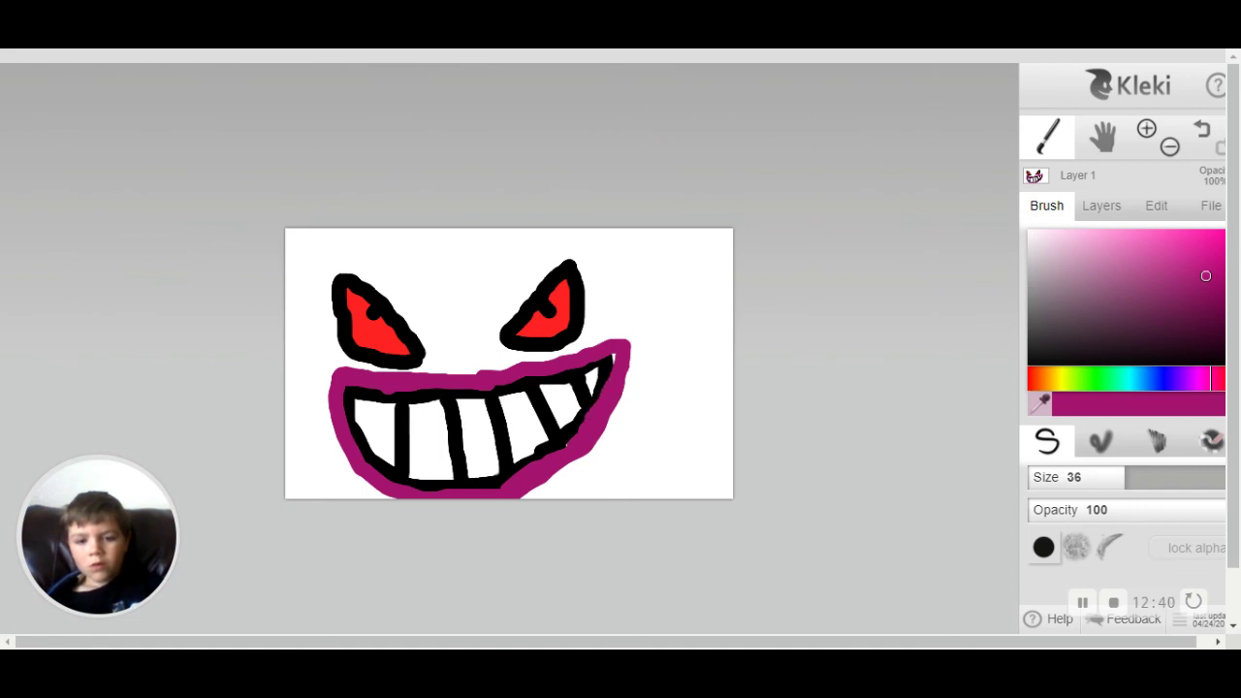
{"action": "left_click", "coordinate": [625, 339]}
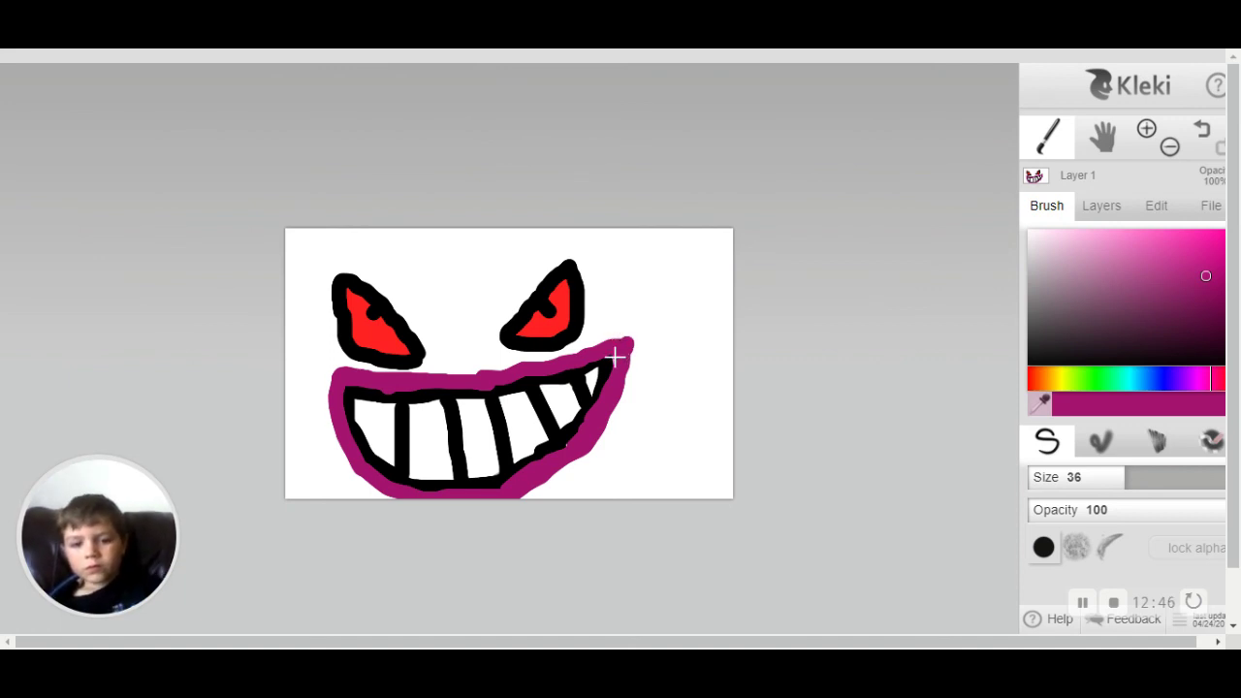
Curve a magenta stroke below the mouth's right corner and fill the canvas's left side solid up to the left eye and mouth.
{"action": "mouse_move", "coordinate": [628, 371]}
{"action": "left_mouse_down"}
{"action": "mouse_move", "coordinate": [645, 413]}
{"action": "mouse_move", "coordinate": [636, 467]}
{"action": "mouse_move", "coordinate": [574, 491]}
{"action": "mouse_move", "coordinate": [523, 490]}
{"action": "left_mouse_up"}
{"action": "mouse_move", "coordinate": [388, 496]}
{"action": "left_mouse_down"}
{"action": "mouse_move", "coordinate": [285, 481]}
{"action": "mouse_move", "coordinate": [354, 484]}
{"action": "mouse_move", "coordinate": [289, 376]}
{"action": "mouse_move", "coordinate": [293, 245]}
{"action": "mouse_move", "coordinate": [298, 382]}
{"action": "left_mouse_up"}
{"action": "mouse_move", "coordinate": [291, 244]}
{"action": "left_mouse_down"}
{"action": "mouse_move", "coordinate": [295, 231]}
{"action": "mouse_move", "coordinate": [307, 483]}
{"action": "mouse_move", "coordinate": [360, 482]}
{"action": "mouse_move", "coordinate": [331, 430]}
{"action": "mouse_move", "coordinate": [320, 469]}
{"action": "mouse_move", "coordinate": [338, 471]}
{"action": "mouse_move", "coordinate": [318, 405]}
{"action": "mouse_move", "coordinate": [322, 309]}
{"action": "mouse_move", "coordinate": [330, 330]}
{"action": "left_mouse_up"}
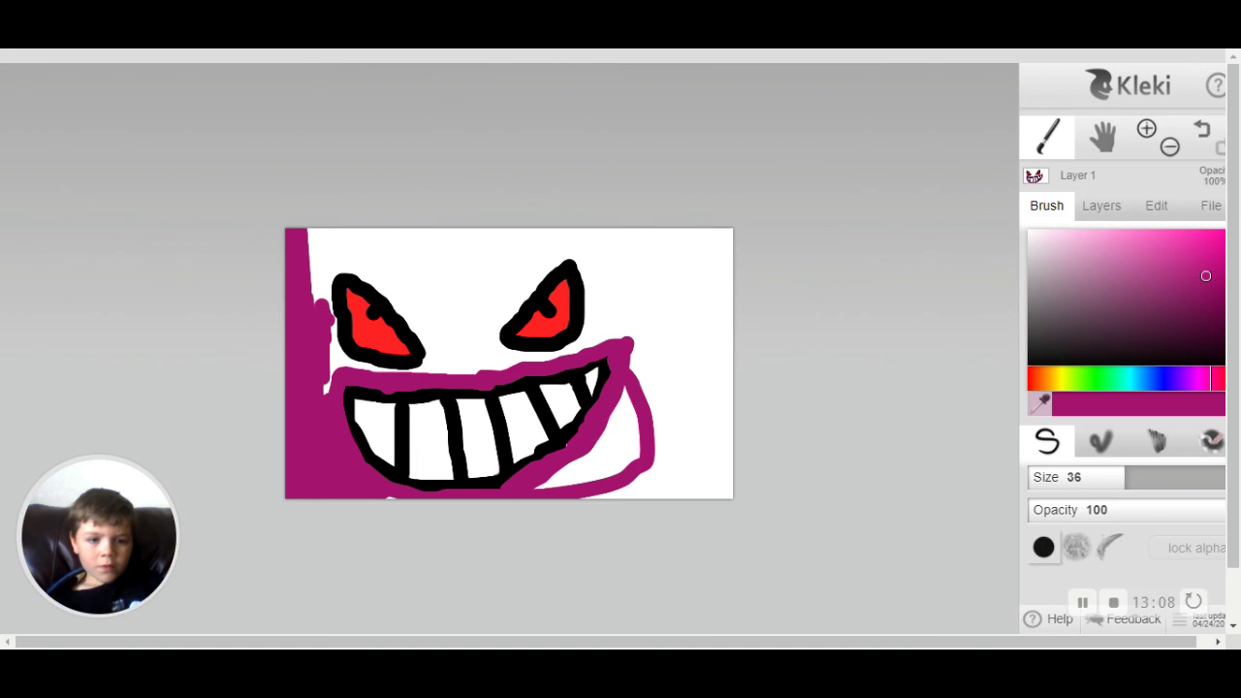
{"action": "mouse_move", "coordinate": [322, 301]}
{"action": "left_mouse_down"}
{"action": "mouse_move", "coordinate": [331, 285]}
{"action": "mouse_move", "coordinate": [318, 231]}
{"action": "mouse_move", "coordinate": [317, 306]}
{"action": "left_mouse_up"}
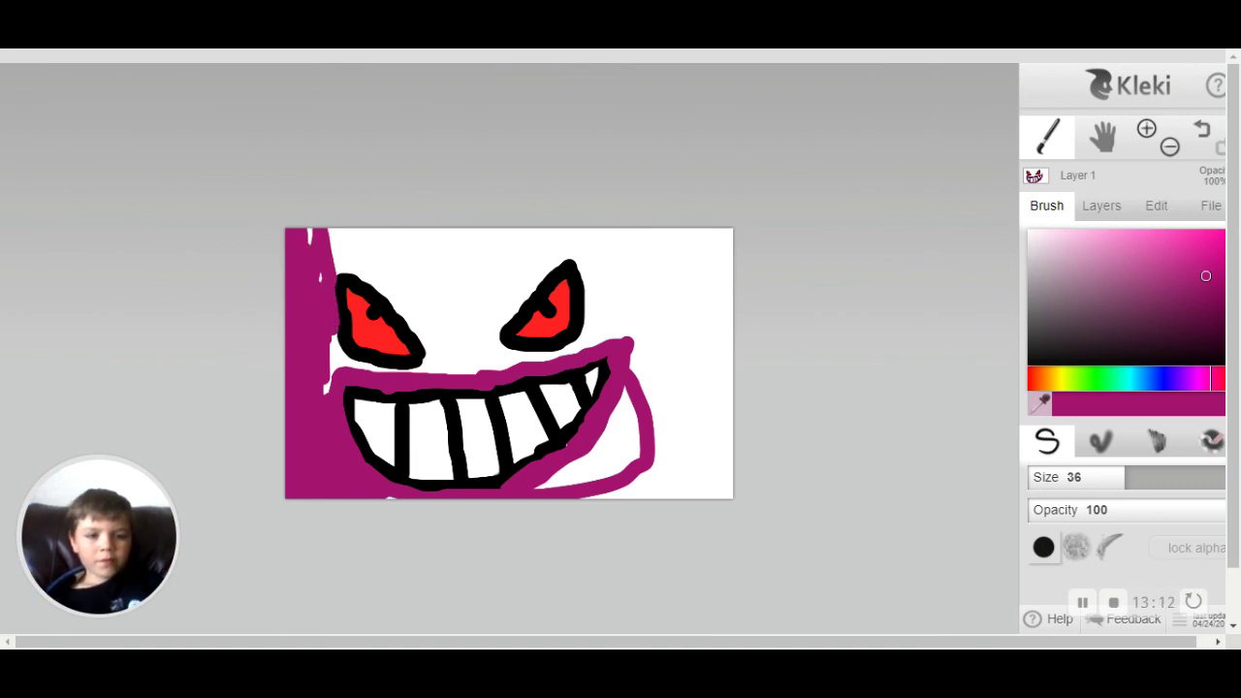
{"action": "left_click_drag", "start_coordinate": [312, 244], "coordinate": [310, 230]}
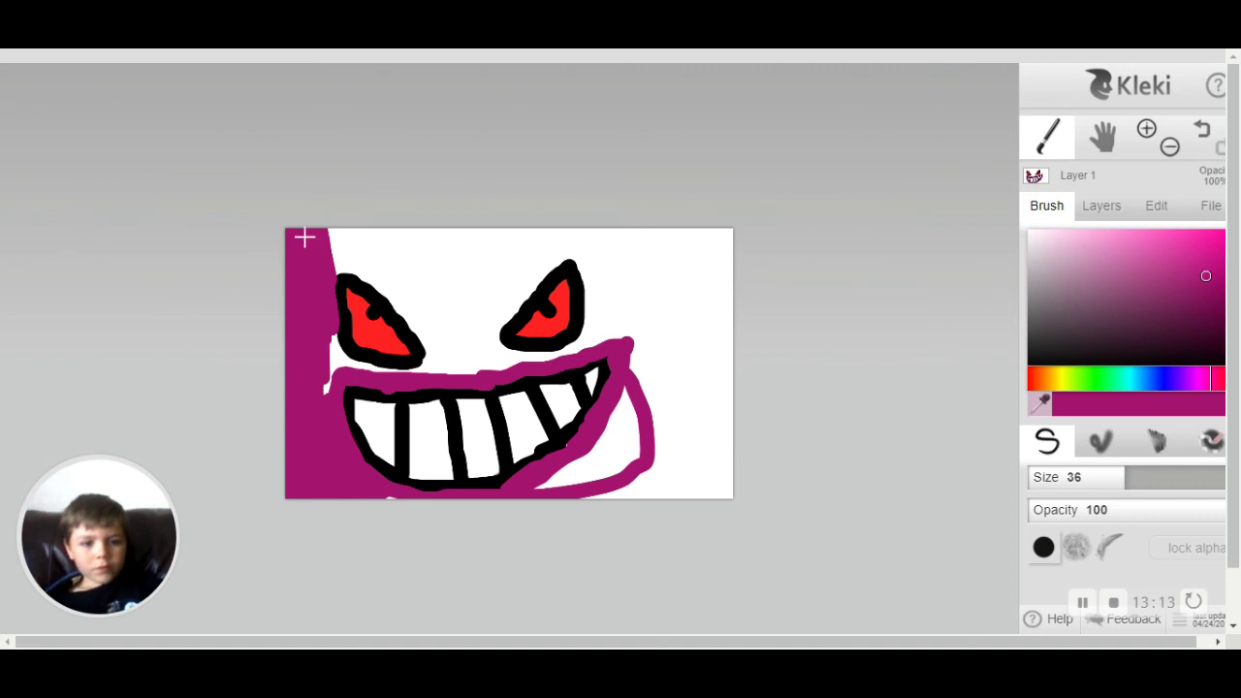
{"action": "left_click_drag", "start_coordinate": [325, 334], "coordinate": [307, 288]}
{"action": "left_click_drag", "start_coordinate": [336, 335], "coordinate": [336, 378]}
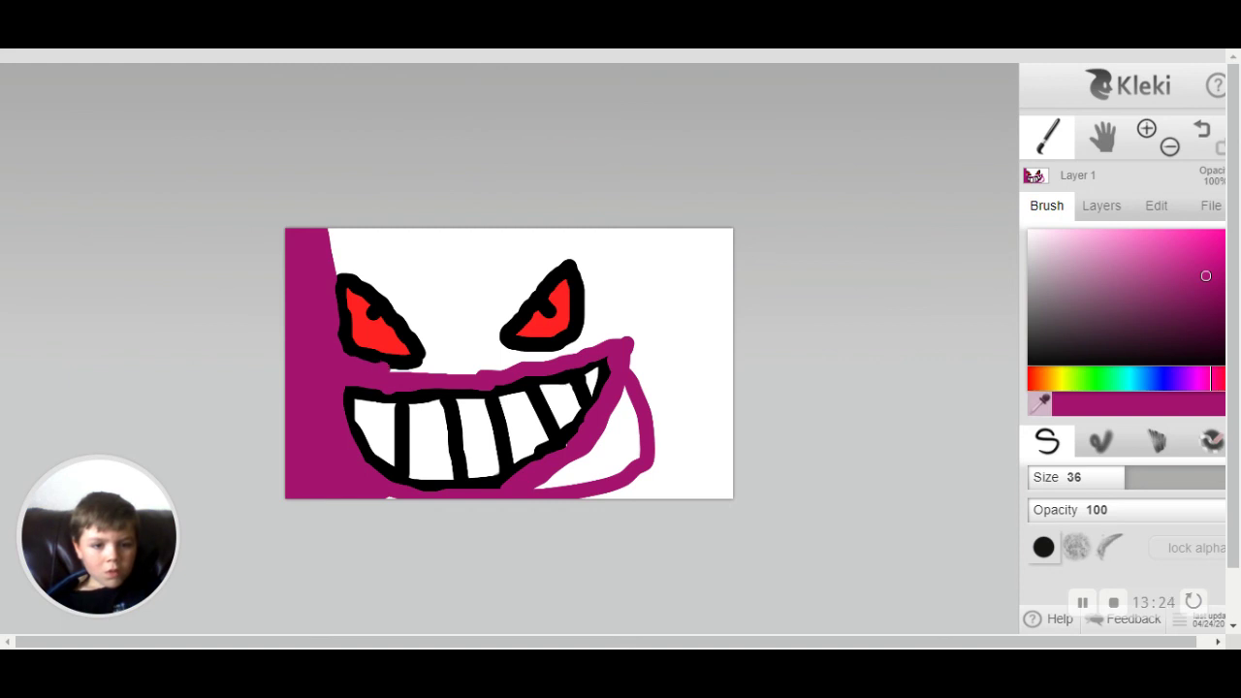
Paint magenta around the left eye's inner edge and across the forehead above and beside it.
{"action": "mouse_move", "coordinate": [400, 367]}
{"action": "left_mouse_down"}
{"action": "mouse_move", "coordinate": [433, 354]}
{"action": "mouse_move", "coordinate": [415, 318]}
{"action": "mouse_move", "coordinate": [359, 274]}
{"action": "left_mouse_up"}
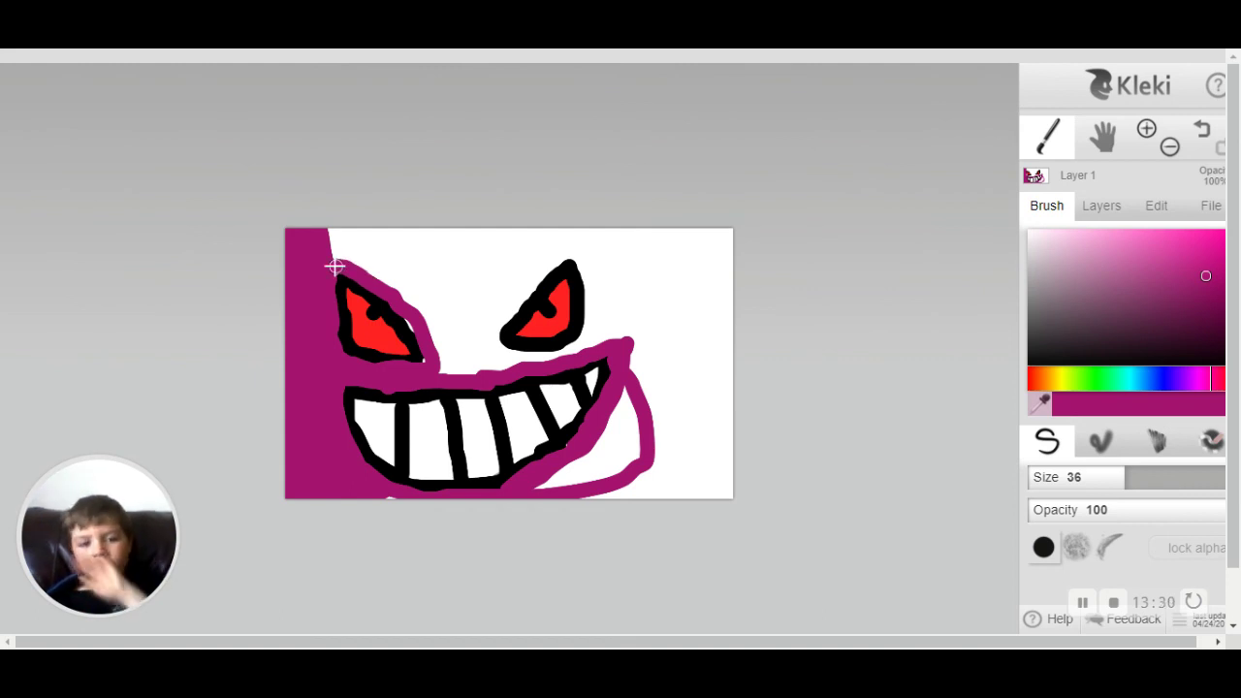
{"action": "mouse_move", "coordinate": [408, 319]}
{"action": "left_mouse_down"}
{"action": "mouse_move", "coordinate": [335, 254]}
{"action": "mouse_move", "coordinate": [337, 232]}
{"action": "mouse_move", "coordinate": [531, 230]}
{"action": "left_mouse_up"}
{"action": "left_click_drag", "start_coordinate": [364, 241], "coordinate": [417, 293]}
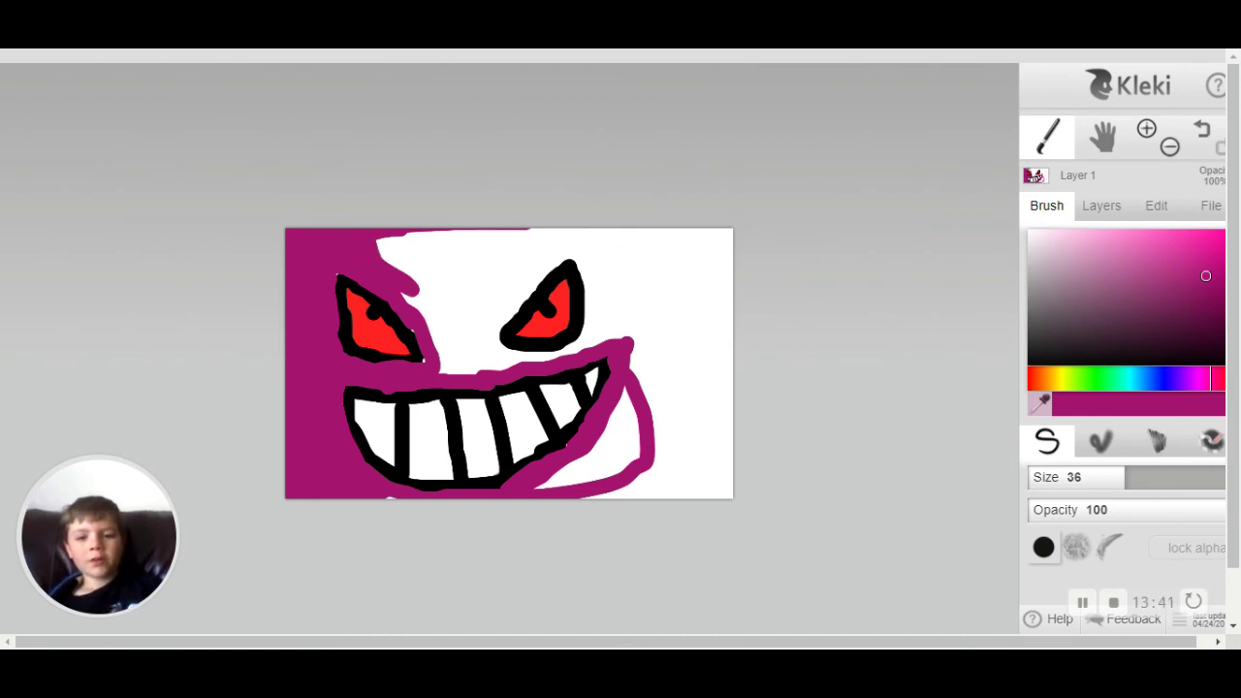
{"action": "left_click_drag", "start_coordinate": [380, 248], "coordinate": [450, 287]}
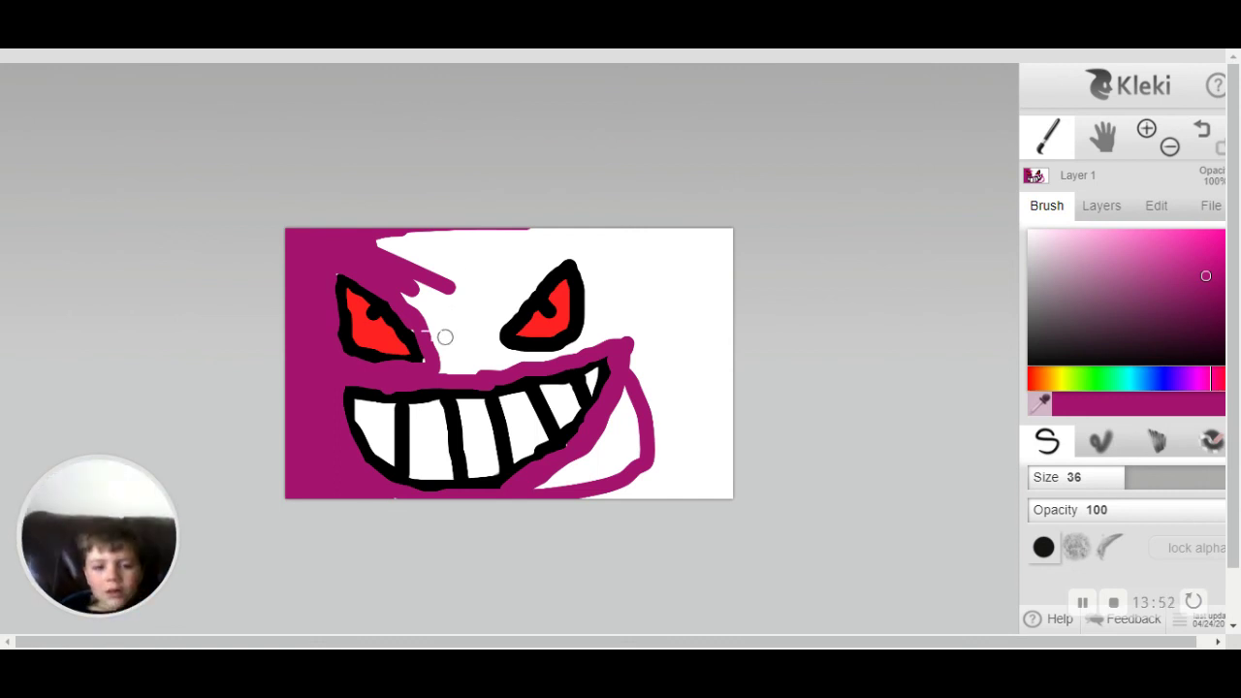
{"action": "mouse_move", "coordinate": [413, 326]}
{"action": "left_mouse_down"}
{"action": "mouse_move", "coordinate": [426, 368]}
{"action": "mouse_move", "coordinate": [555, 354]}
{"action": "mouse_move", "coordinate": [626, 333]}
{"action": "mouse_move", "coordinate": [667, 287]}
{"action": "mouse_move", "coordinate": [607, 250]}
{"action": "mouse_move", "coordinate": [456, 232]}
{"action": "mouse_move", "coordinate": [380, 254]}
{"action": "left_mouse_up"}
{"action": "left_click_drag", "start_coordinate": [440, 292], "coordinate": [415, 281]}
{"action": "left_click_drag", "start_coordinate": [444, 330], "coordinate": [413, 295]}
{"action": "left_click_drag", "start_coordinate": [421, 256], "coordinate": [405, 266]}
{"action": "mouse_move", "coordinate": [441, 345]}
{"action": "left_mouse_down"}
{"action": "mouse_move", "coordinate": [401, 295]}
{"action": "mouse_move", "coordinate": [444, 328]}
{"action": "left_mouse_up"}
Fill magenta between the eyes and mouth, loop around the right eye, and add strokes and dabs across the upper right area.
{"action": "mouse_move", "coordinate": [504, 356]}
{"action": "left_mouse_down"}
{"action": "mouse_move", "coordinate": [452, 345]}
{"action": "mouse_move", "coordinate": [518, 351]}
{"action": "mouse_move", "coordinate": [621, 325]}
{"action": "mouse_move", "coordinate": [650, 293]}
{"action": "mouse_move", "coordinate": [567, 247]}
{"action": "left_mouse_up"}
{"action": "mouse_move", "coordinate": [456, 233]}
{"action": "left_mouse_down"}
{"action": "mouse_move", "coordinate": [438, 242]}
{"action": "mouse_move", "coordinate": [456, 277]}
{"action": "mouse_move", "coordinate": [417, 236]}
{"action": "left_mouse_up"}
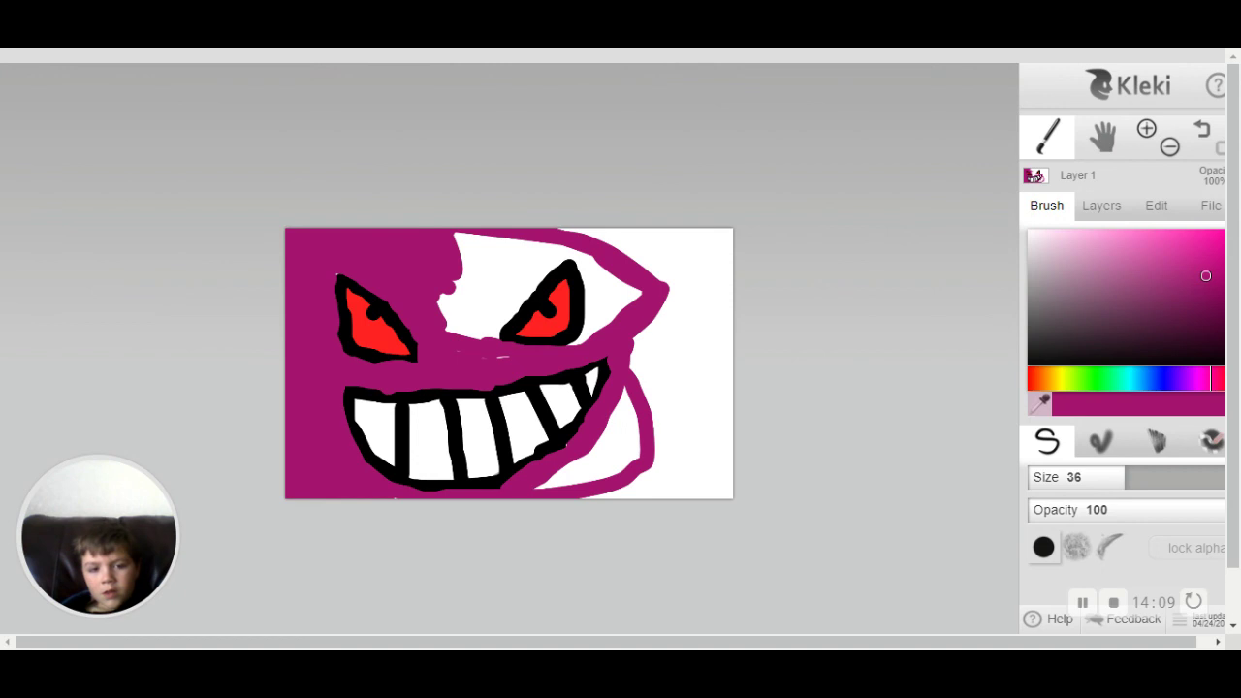
{"action": "mouse_move", "coordinate": [465, 339]}
{"action": "left_mouse_down"}
{"action": "mouse_move", "coordinate": [443, 285]}
{"action": "mouse_move", "coordinate": [452, 323]}
{"action": "mouse_move", "coordinate": [445, 291]}
{"action": "mouse_move", "coordinate": [479, 349]}
{"action": "mouse_move", "coordinate": [437, 319]}
{"action": "mouse_move", "coordinate": [514, 354]}
{"action": "mouse_move", "coordinate": [472, 324]}
{"action": "mouse_move", "coordinate": [503, 357]}
{"action": "left_mouse_up"}
{"action": "mouse_move", "coordinate": [635, 339]}
{"action": "left_mouse_down"}
{"action": "mouse_move", "coordinate": [674, 320]}
{"action": "mouse_move", "coordinate": [726, 259]}
{"action": "left_mouse_up"}
{"action": "mouse_move", "coordinate": [630, 304]}
{"action": "left_mouse_down"}
{"action": "mouse_move", "coordinate": [639, 234]}
{"action": "mouse_move", "coordinate": [591, 233]}
{"action": "left_mouse_up"}
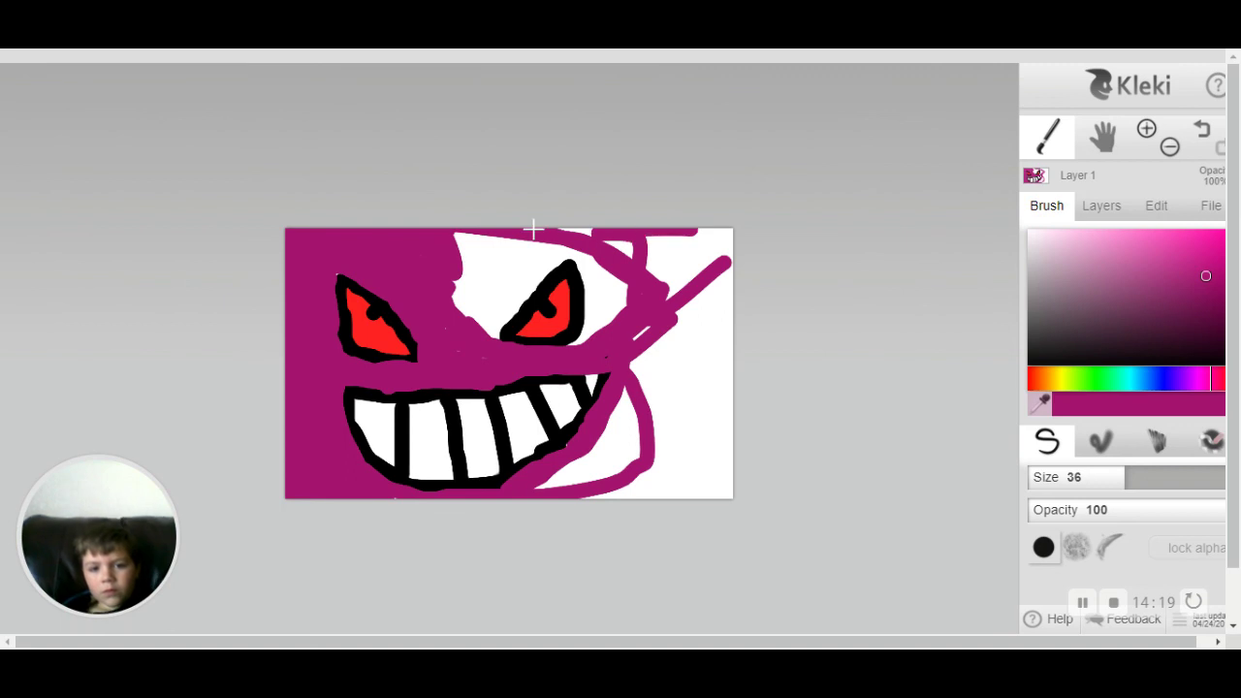
{"action": "left_click_drag", "start_coordinate": [694, 239], "coordinate": [648, 242]}
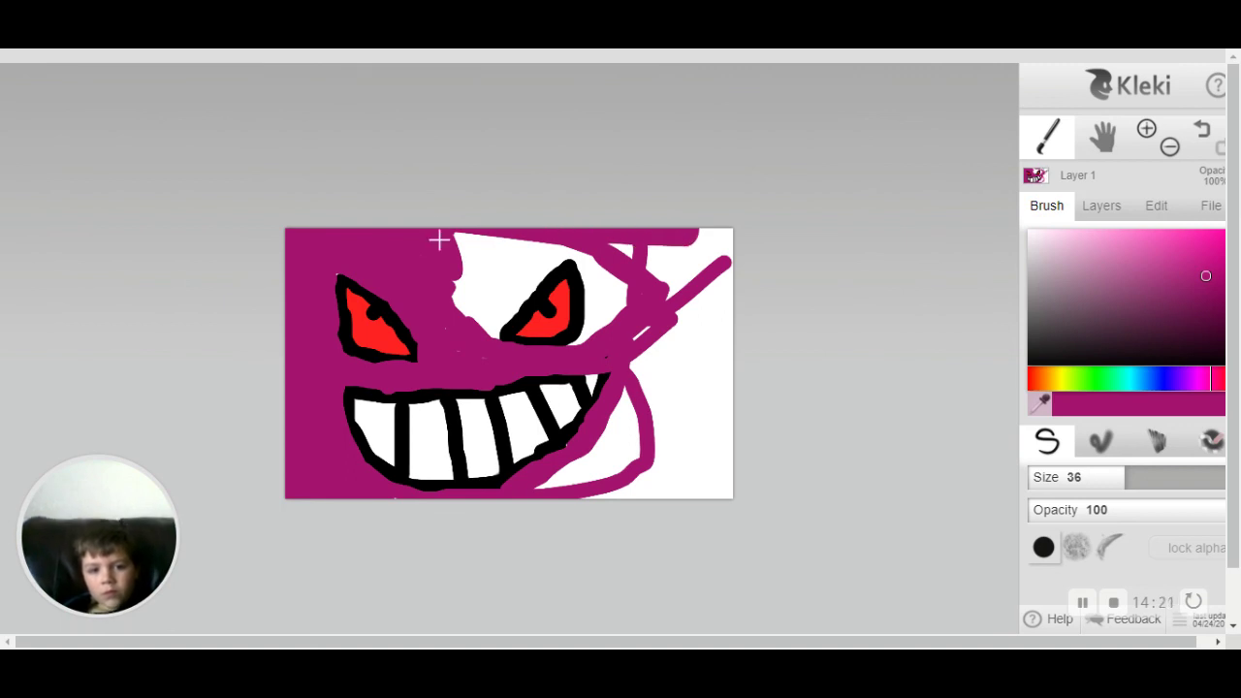
{"action": "left_click", "coordinate": [488, 245]}
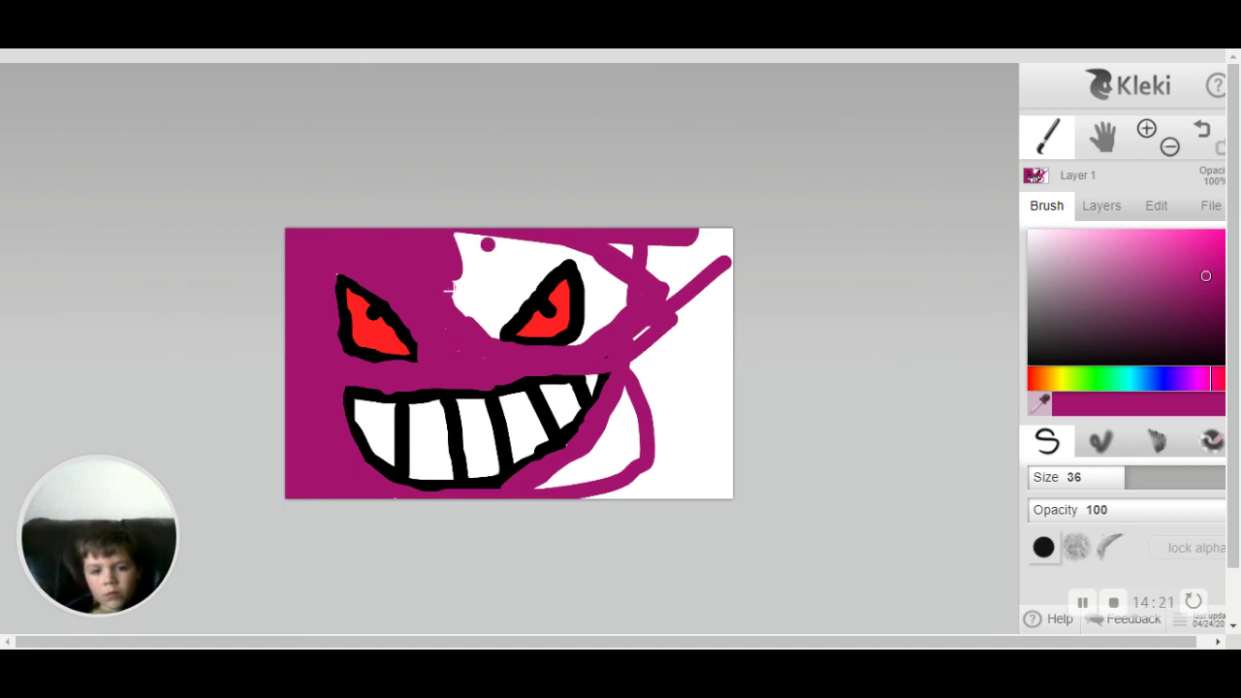
{"action": "left_click_drag", "start_coordinate": [452, 281], "coordinate": [491, 242]}
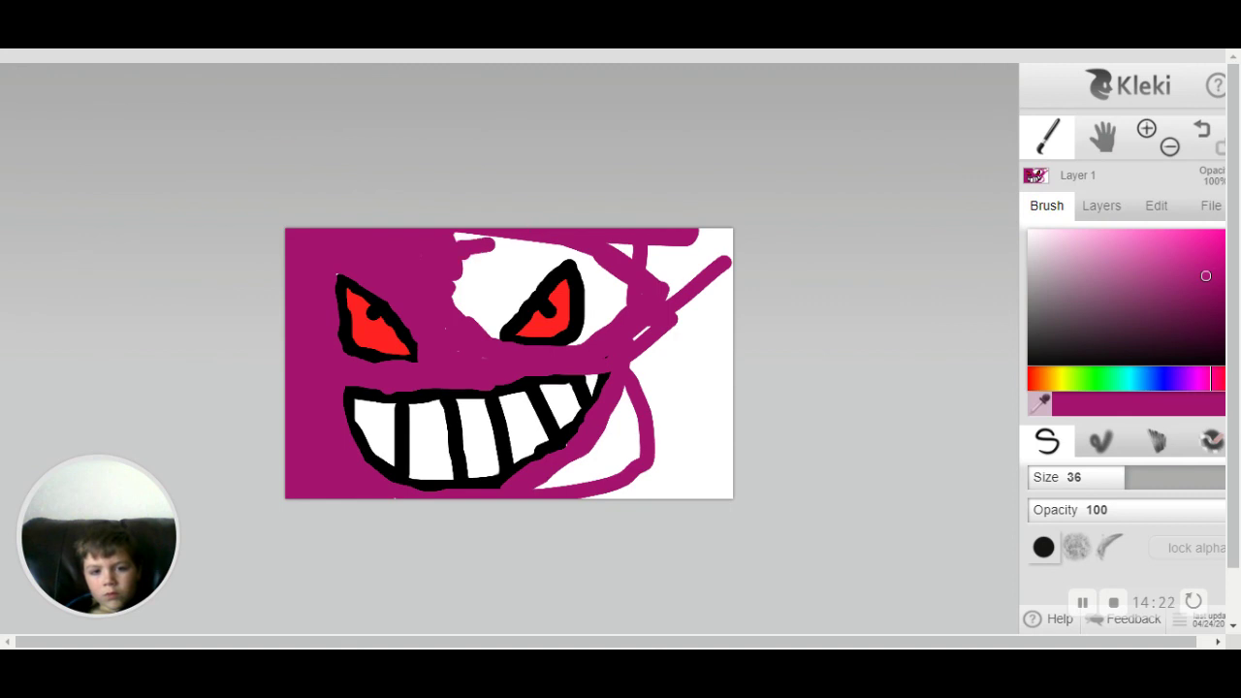
{"action": "left_click", "coordinate": [479, 316]}
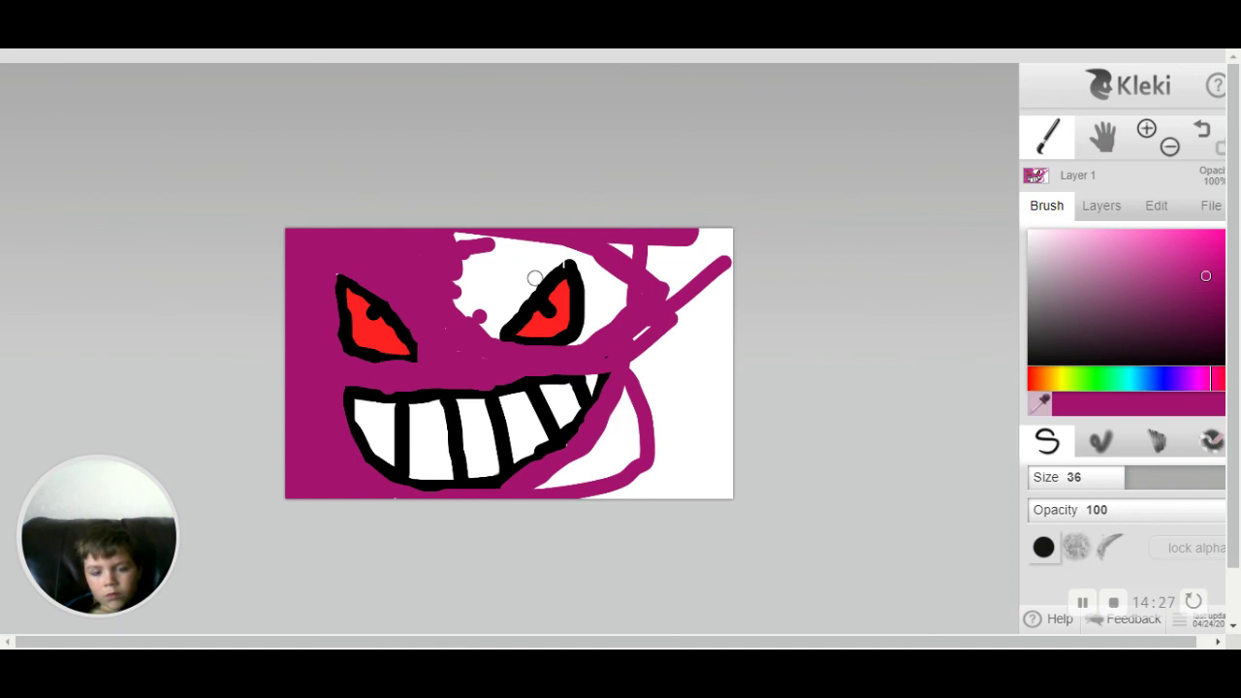
{"action": "left_click", "coordinate": [564, 258]}
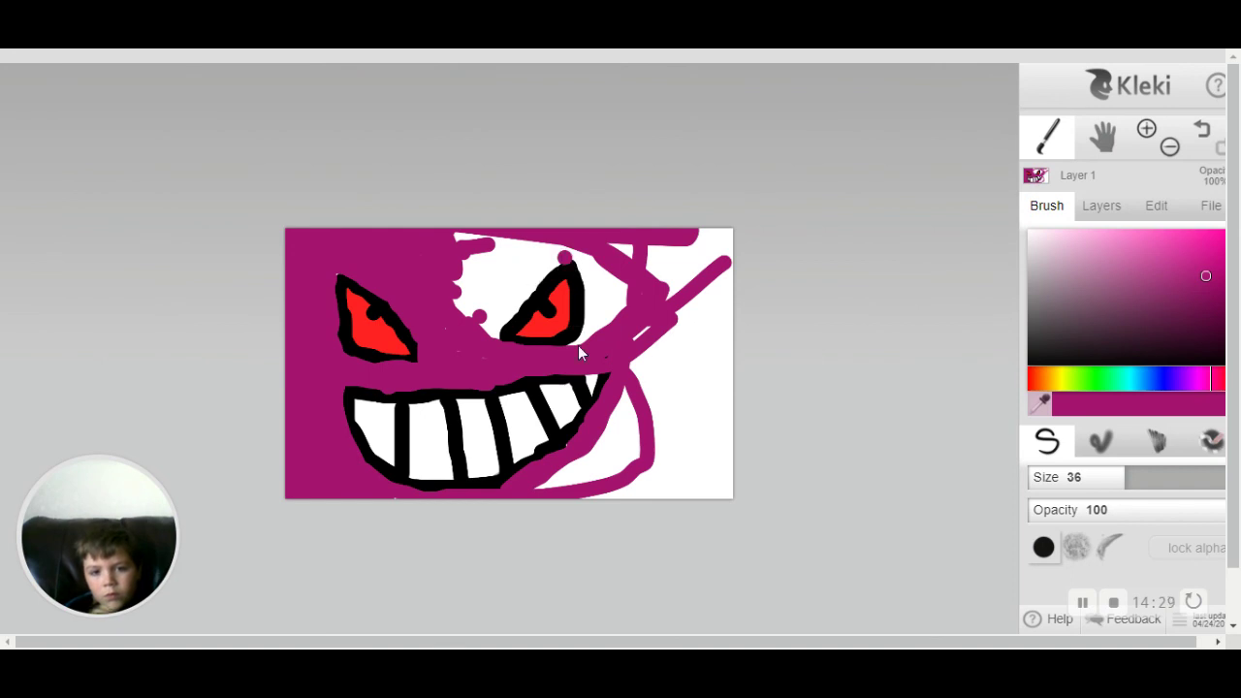
{"action": "left_click", "coordinate": [587, 284]}
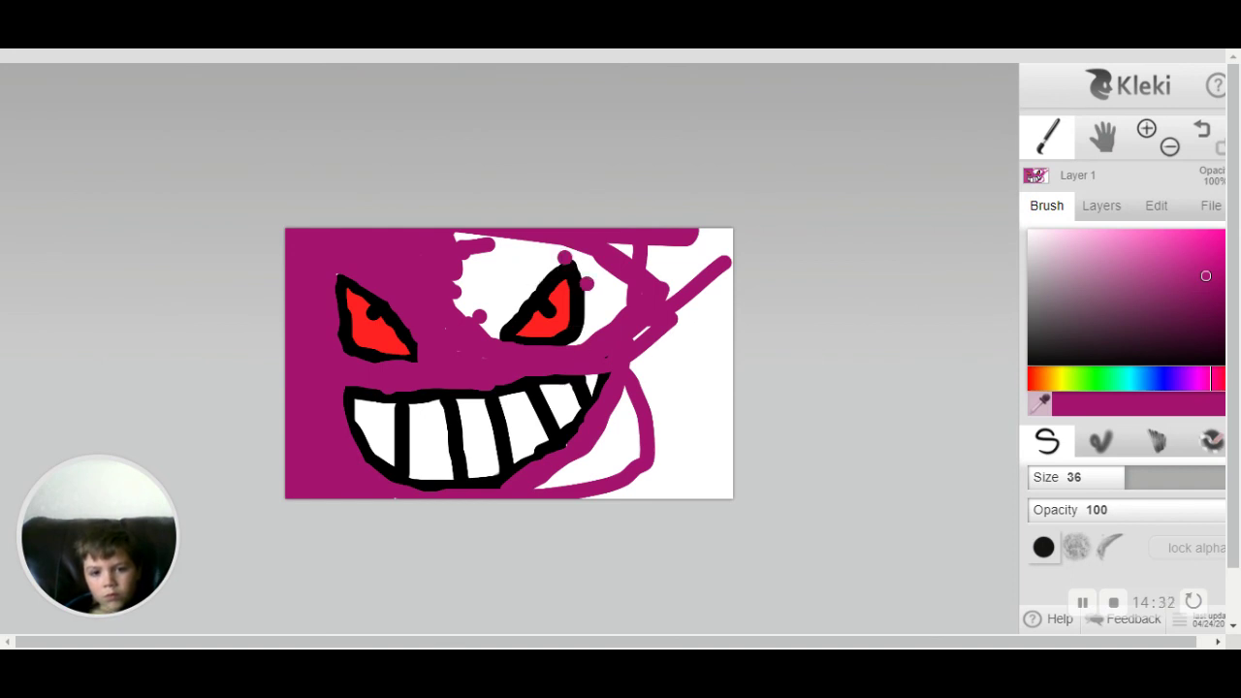
Fill the canvas area to the right of the mouth and right eye with magenta, from the lower corner to the upper one.
{"action": "mouse_move", "coordinate": [587, 284]}
{"action": "left_mouse_down"}
{"action": "mouse_move", "coordinate": [677, 341]}
{"action": "mouse_move", "coordinate": [640, 490]}
{"action": "mouse_move", "coordinate": [693, 446]}
{"action": "mouse_move", "coordinate": [659, 465]}
{"action": "mouse_move", "coordinate": [601, 473]}
{"action": "mouse_move", "coordinate": [599, 459]}
{"action": "left_mouse_up"}
{"action": "mouse_move", "coordinate": [677, 465]}
{"action": "left_mouse_down"}
{"action": "mouse_move", "coordinate": [679, 483]}
{"action": "mouse_move", "coordinate": [729, 492]}
{"action": "left_mouse_up"}
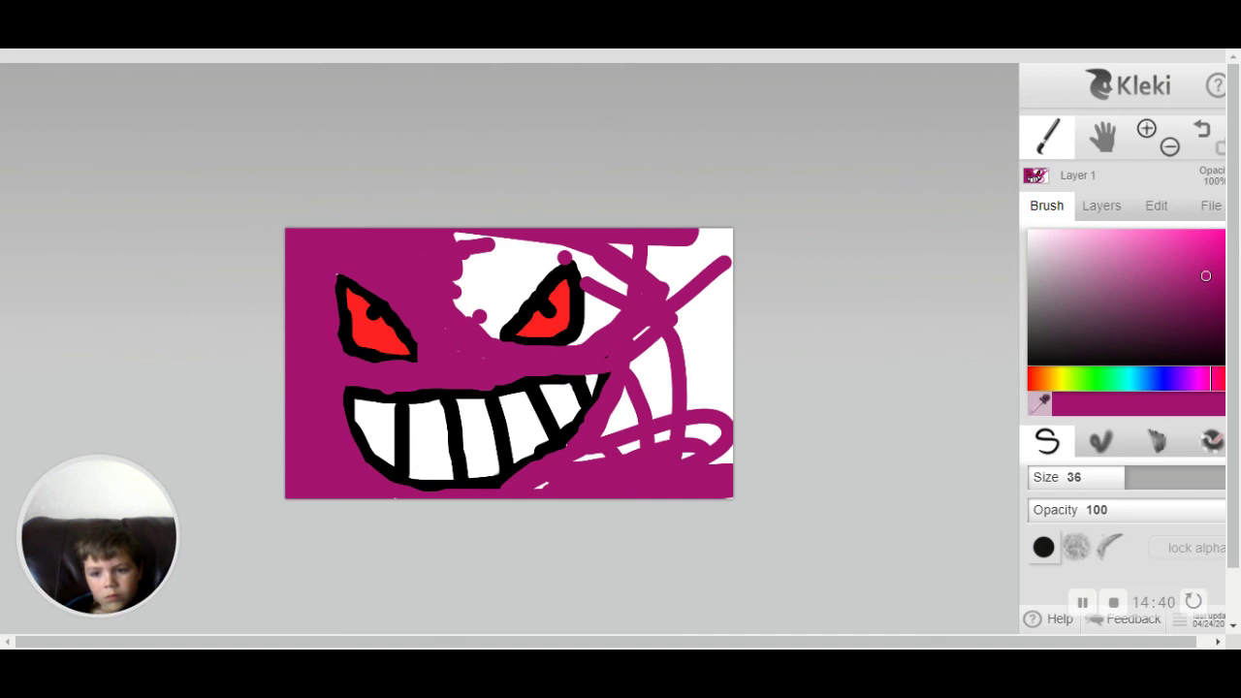
{"action": "mouse_move", "coordinate": [541, 485]}
{"action": "left_mouse_down"}
{"action": "mouse_move", "coordinate": [601, 455]}
{"action": "mouse_move", "coordinate": [708, 319]}
{"action": "mouse_move", "coordinate": [717, 242]}
{"action": "mouse_move", "coordinate": [715, 388]}
{"action": "left_mouse_up"}
{"action": "mouse_move", "coordinate": [692, 232]}
{"action": "left_mouse_down"}
{"action": "mouse_move", "coordinate": [720, 456]}
{"action": "mouse_move", "coordinate": [708, 233]}
{"action": "mouse_move", "coordinate": [710, 436]}
{"action": "mouse_move", "coordinate": [650, 407]}
{"action": "left_mouse_up"}
{"action": "mouse_move", "coordinate": [644, 353]}
{"action": "left_mouse_down"}
{"action": "mouse_move", "coordinate": [605, 435]}
{"action": "mouse_move", "coordinate": [677, 248]}
{"action": "mouse_move", "coordinate": [731, 336]}
{"action": "left_mouse_up"}
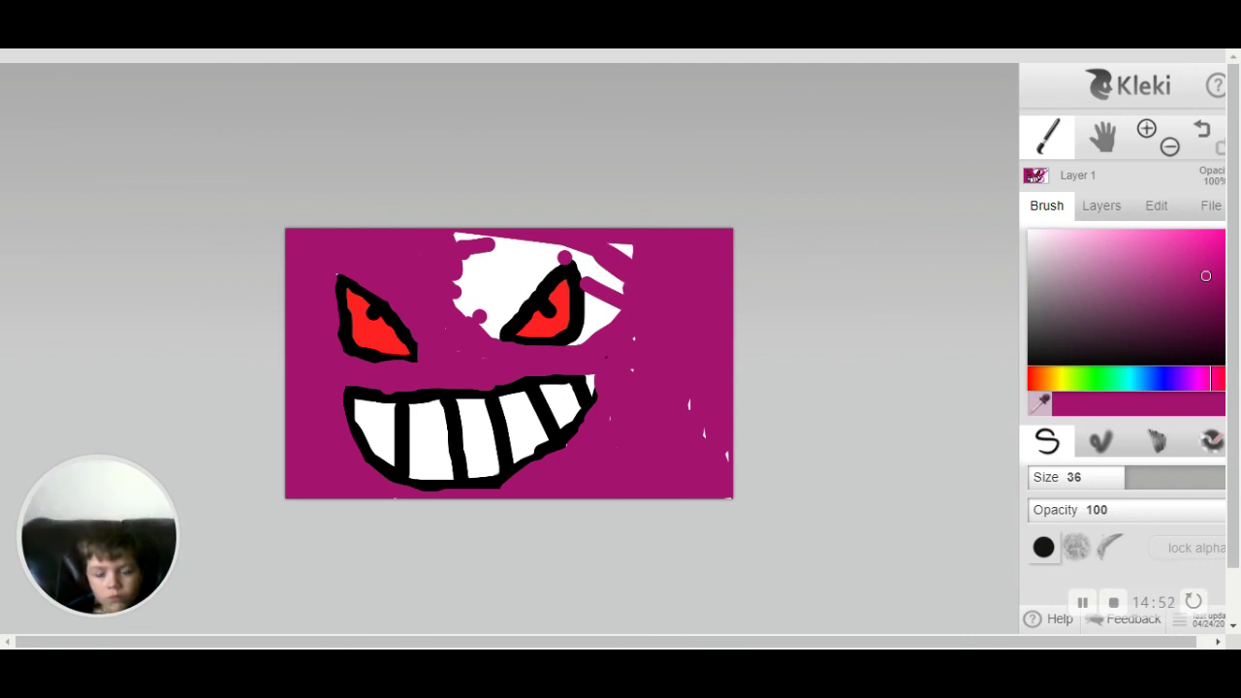
Paint magenta over the white area surrounding the right eye, from its outer side across to the middle of the forehead.
{"action": "left_click_drag", "start_coordinate": [609, 326], "coordinate": [596, 258]}
{"action": "mouse_move", "coordinate": [580, 341]}
{"action": "left_mouse_down"}
{"action": "mouse_move", "coordinate": [601, 268]}
{"action": "mouse_move", "coordinate": [624, 275]}
{"action": "left_mouse_up"}
{"action": "left_click_drag", "start_coordinate": [487, 283], "coordinate": [579, 236]}
{"action": "left_click_drag", "start_coordinate": [464, 272], "coordinate": [502, 242]}
{"action": "mouse_move", "coordinate": [453, 320]}
{"action": "left_mouse_down"}
{"action": "mouse_move", "coordinate": [542, 254]}
{"action": "mouse_move", "coordinate": [488, 337]}
{"action": "left_mouse_up"}
{"action": "left_click_drag", "start_coordinate": [475, 270], "coordinate": [519, 248]}
{"action": "left_click_drag", "start_coordinate": [520, 297], "coordinate": [498, 334]}
{"action": "left_click_drag", "start_coordinate": [510, 273], "coordinate": [457, 310]}
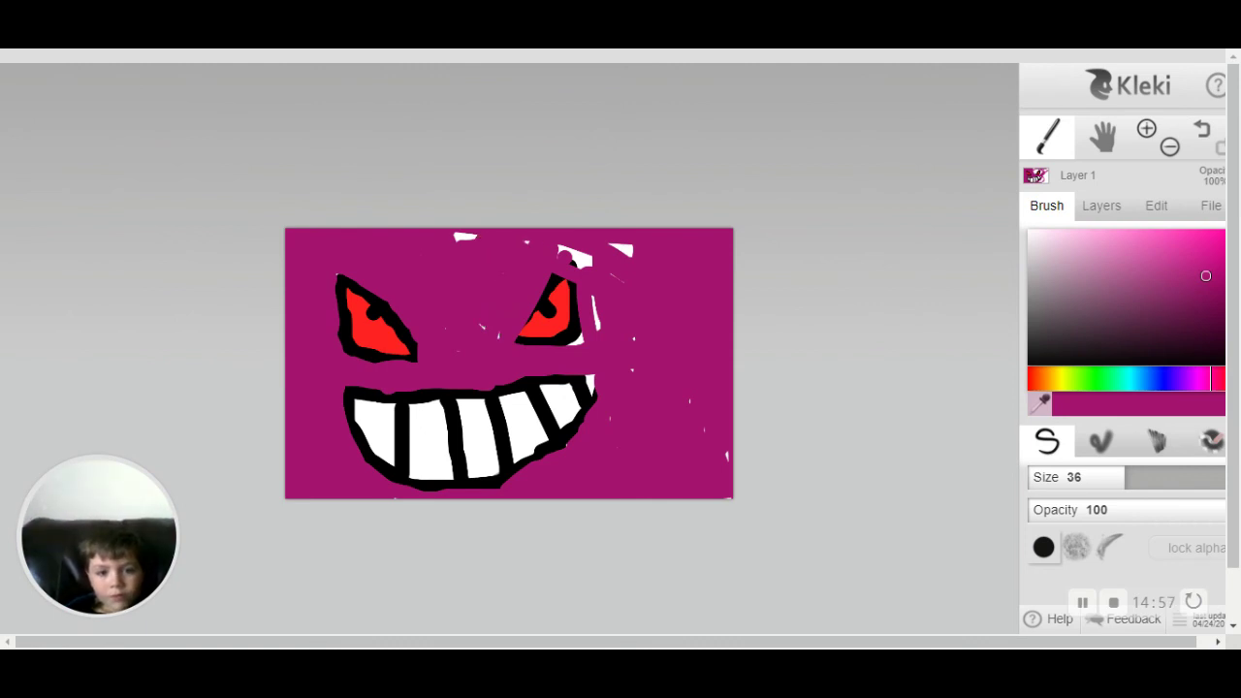
Cover the leftover white patches above the right eye and along the forehead with magenta.
{"action": "left_click_drag", "start_coordinate": [559, 250], "coordinate": [580, 254]}
{"action": "left_click_drag", "start_coordinate": [609, 244], "coordinate": [633, 246]}
{"action": "mouse_move", "coordinate": [547, 278]}
{"action": "left_mouse_down"}
{"action": "mouse_move", "coordinate": [578, 283]}
{"action": "mouse_move", "coordinate": [634, 256]}
{"action": "left_mouse_up"}
{"action": "left_click_drag", "start_coordinate": [570, 254], "coordinate": [594, 267]}
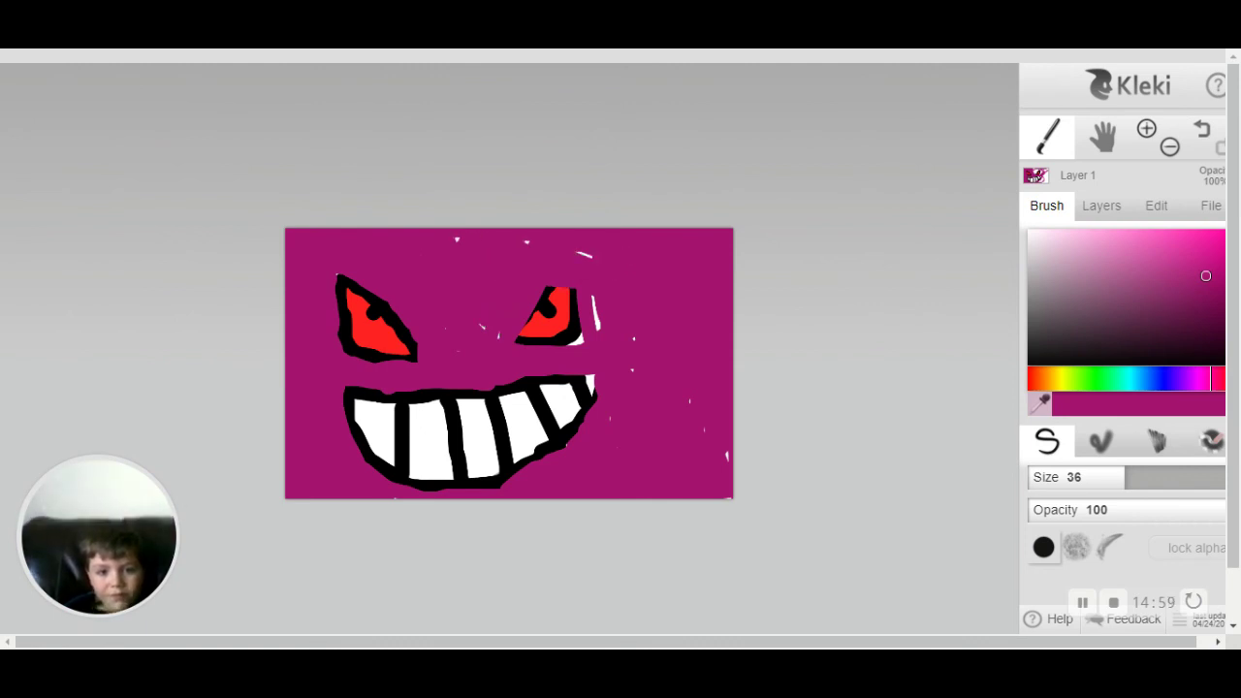